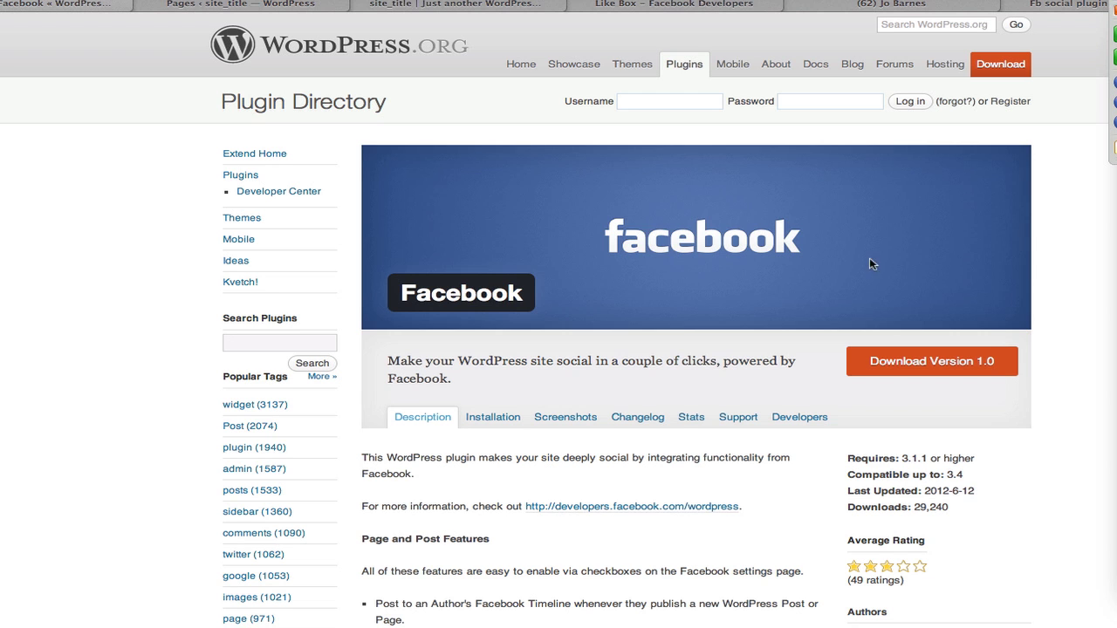
Download the Facebook plugin version 1.0 zip from its WordPress.org directory page.
scroll(672, 242, "down", 5)
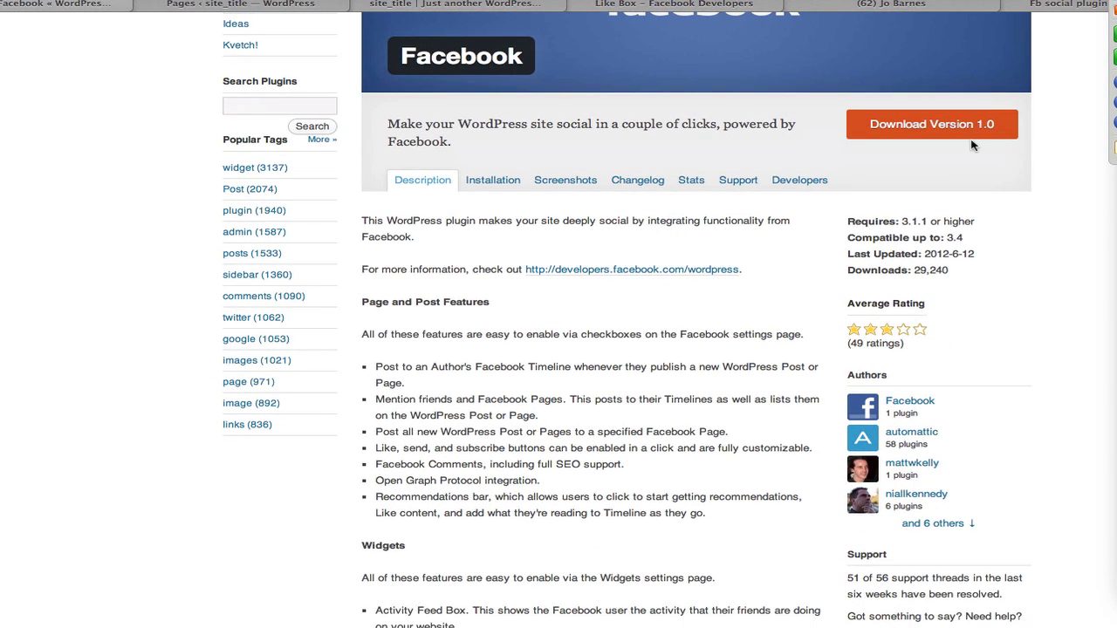
left_click(929, 130)
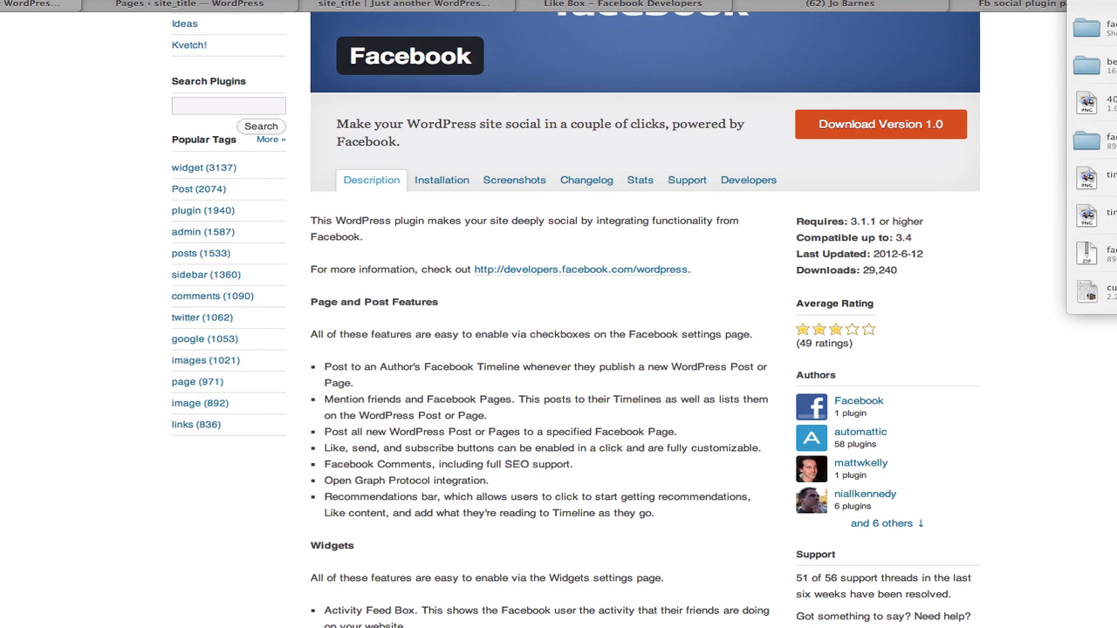
Move the downloaded facebook folder onto the Desktop, check it there, then return to the browser.
left_click(1086, 28)
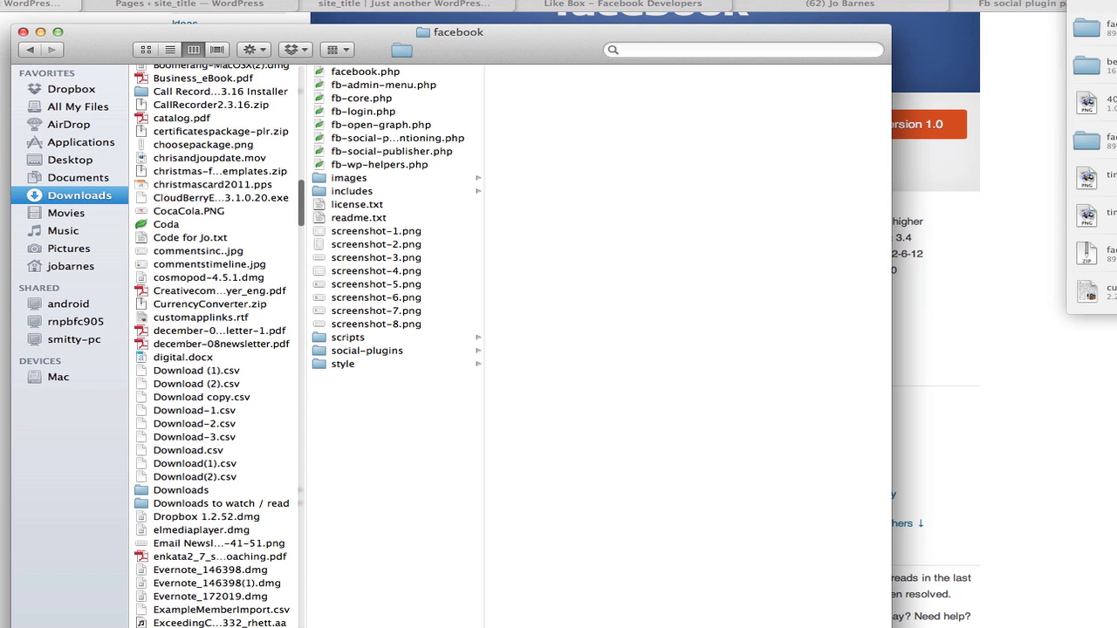
left_click_drag(174, 624, 75, 162)
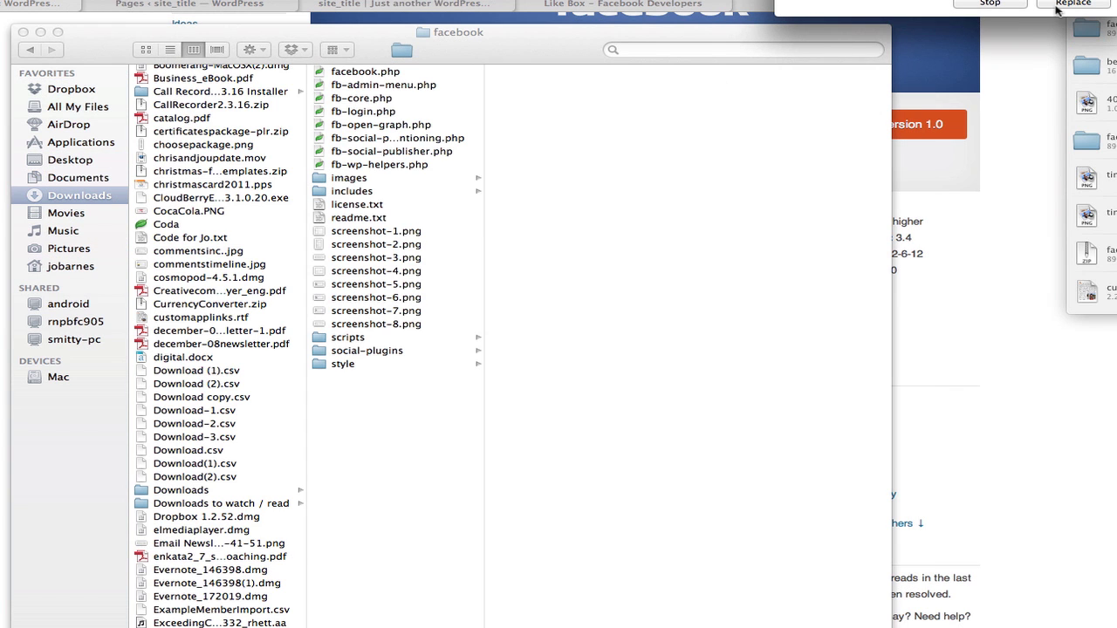
left_click(69, 162)
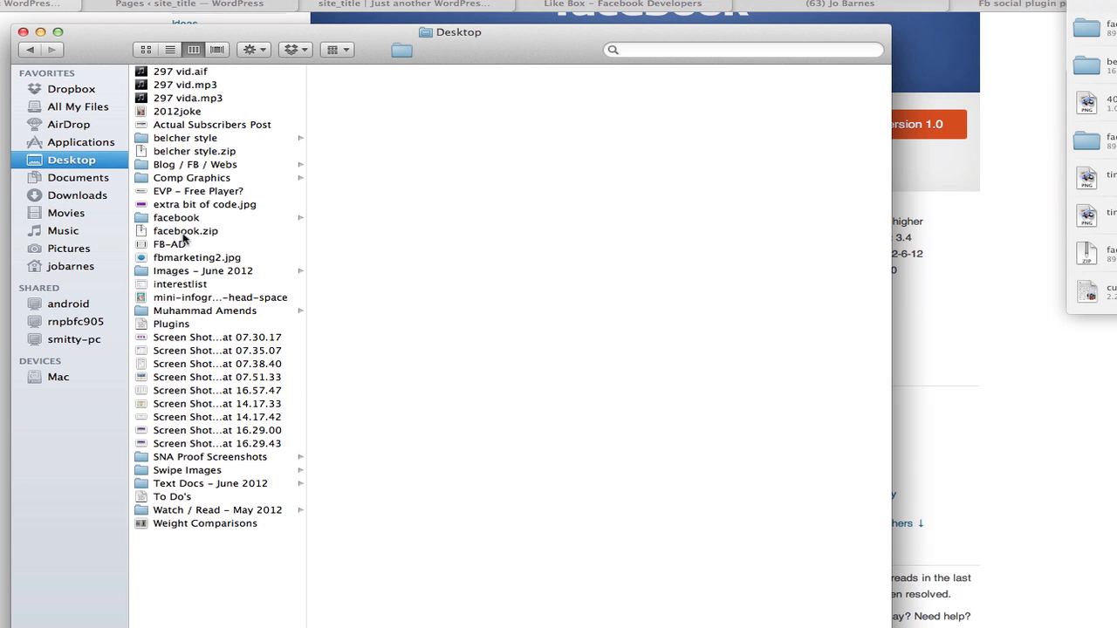
right_click(178, 222)
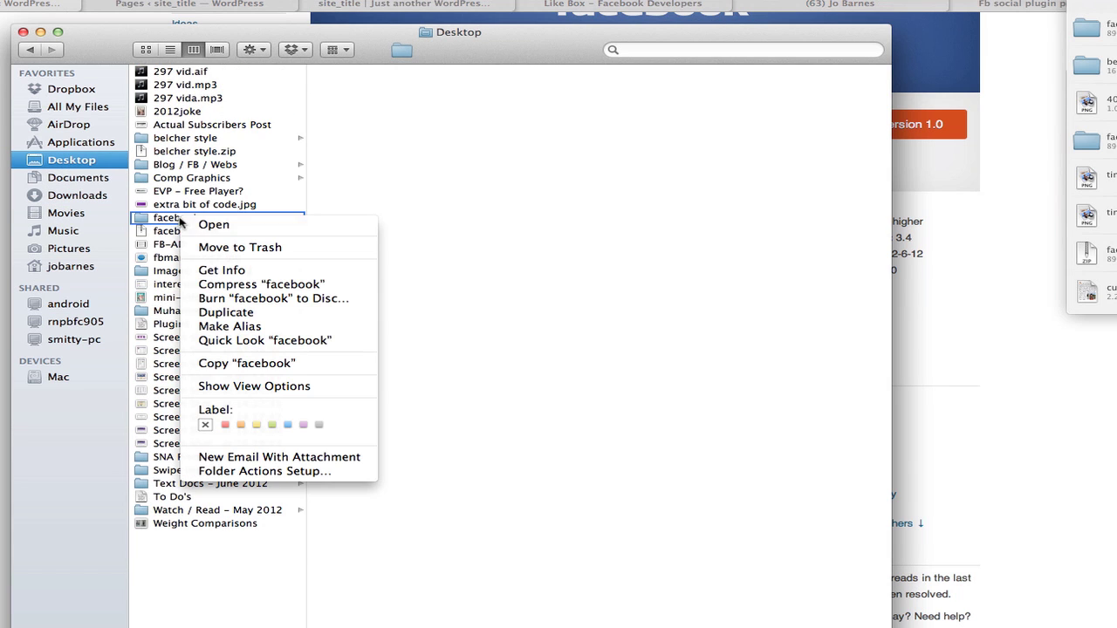
left_click(165, 235)
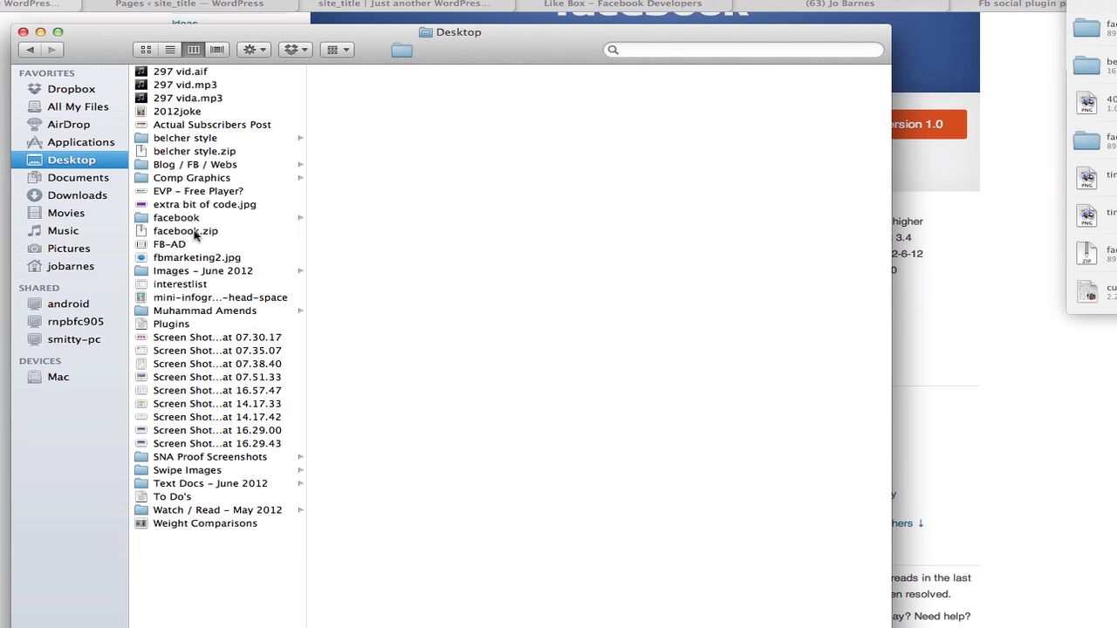
left_click(956, 229)
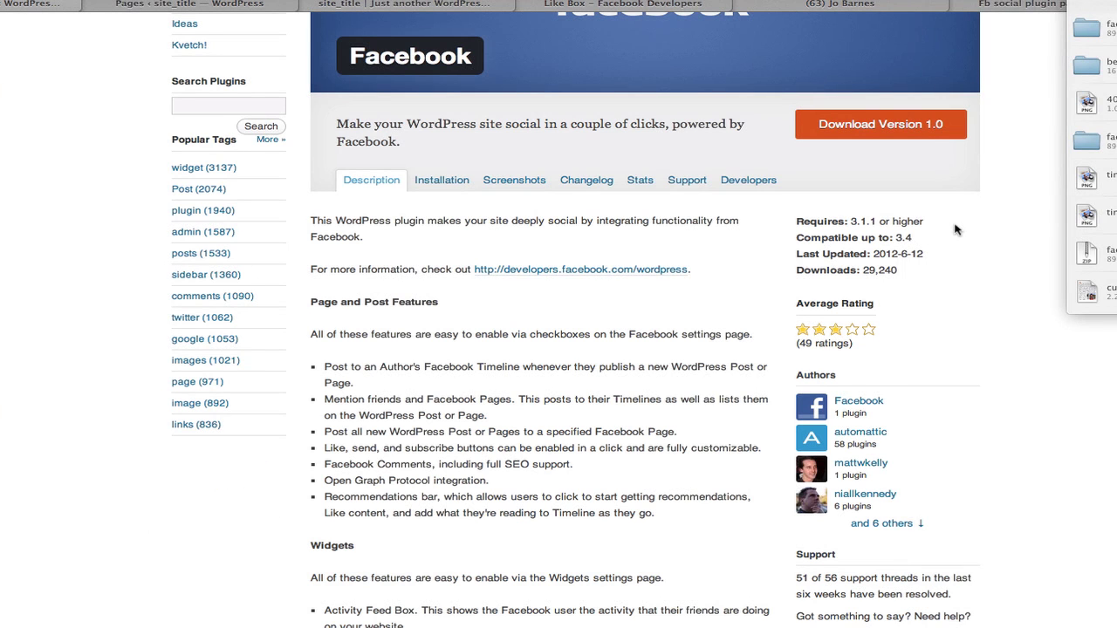
Go to Plugins > Add New in the WordPress admin.
left_click(222, 5)
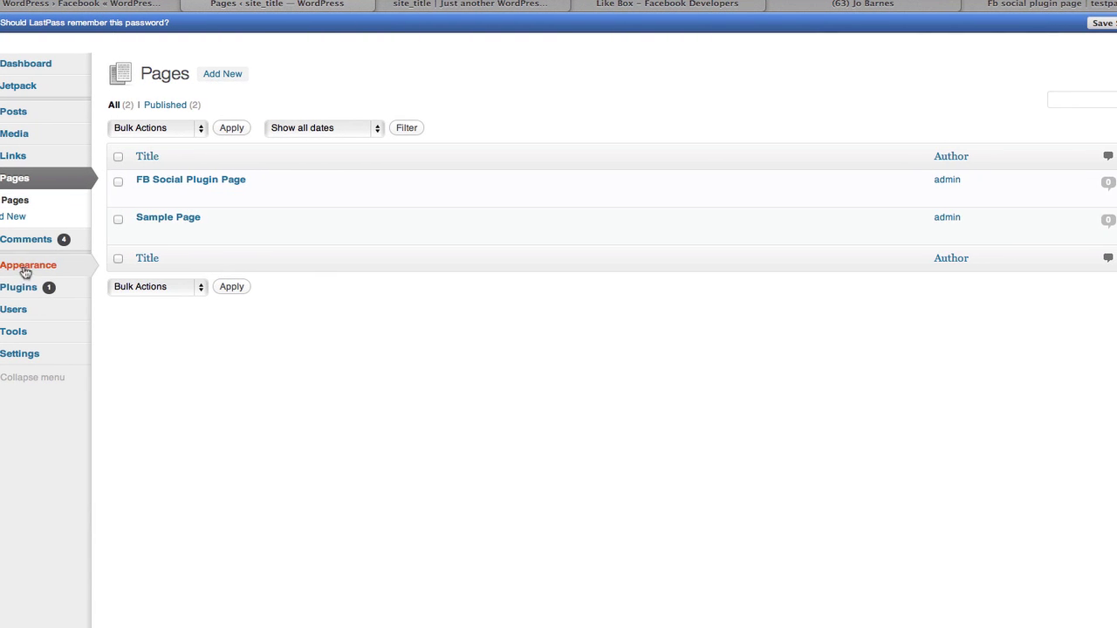
mouse_move(25, 291)
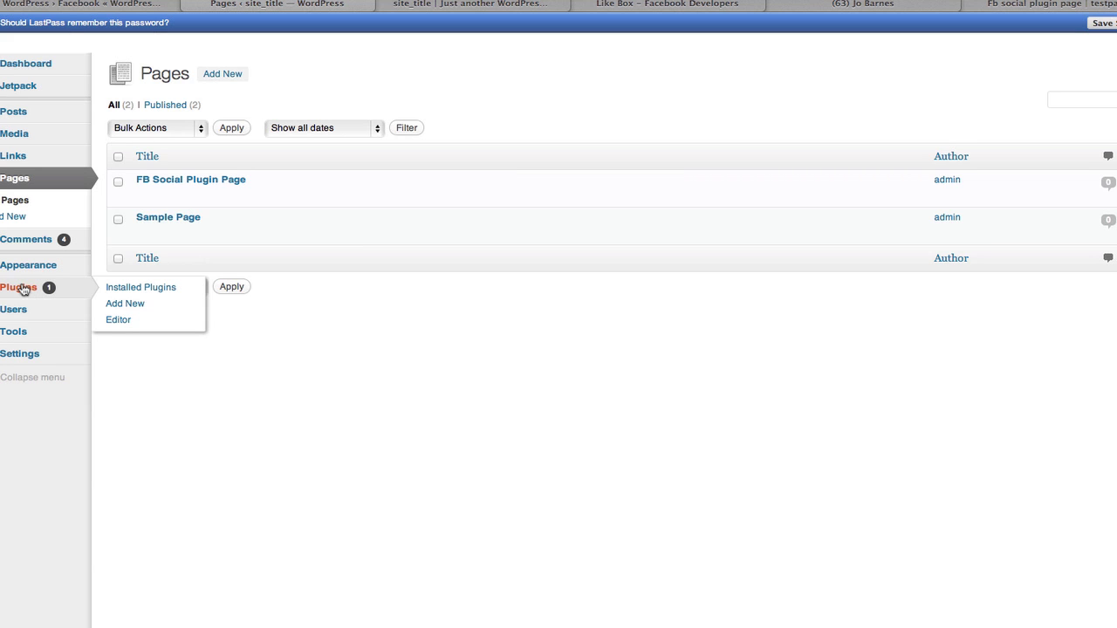
left_click(120, 307)
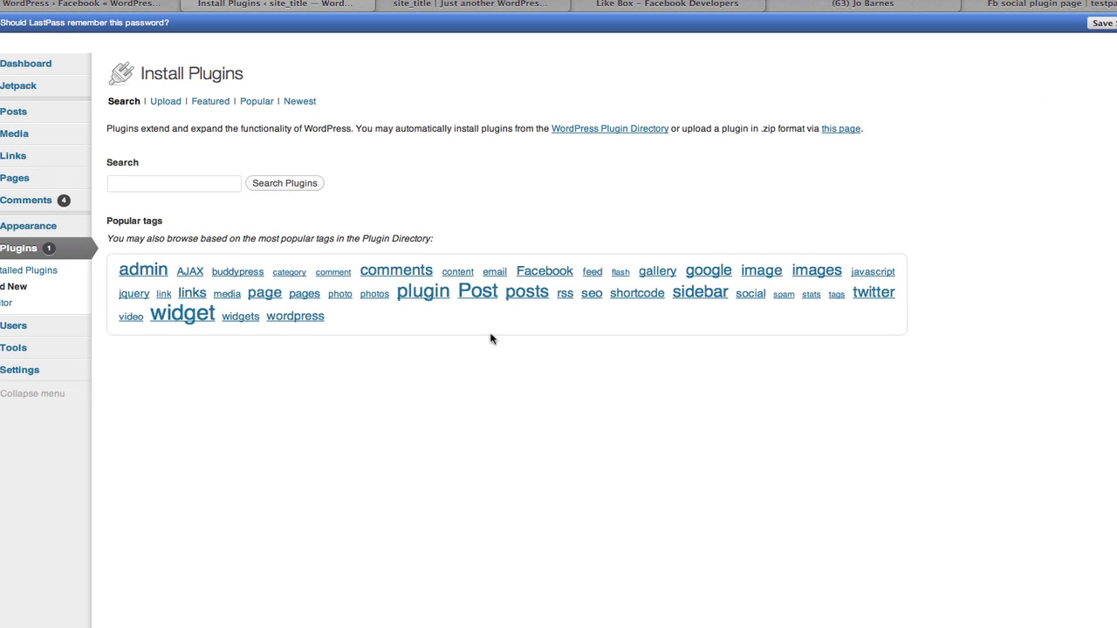
Choose facebook.zip from the Desktop in the plugin Upload form.
left_click(167, 102)
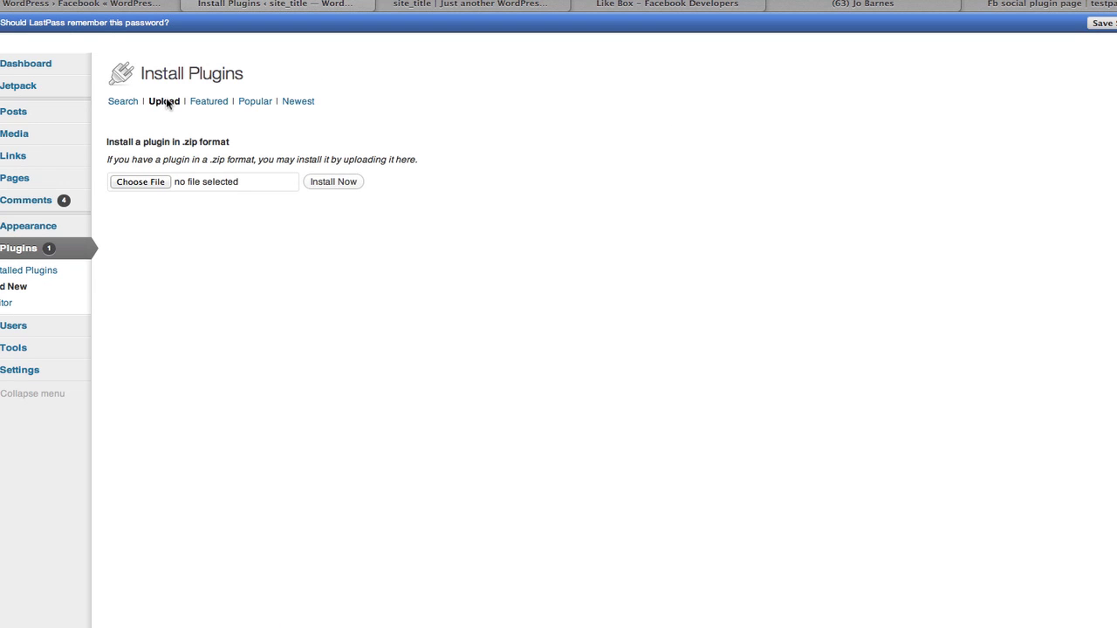
left_click(136, 183)
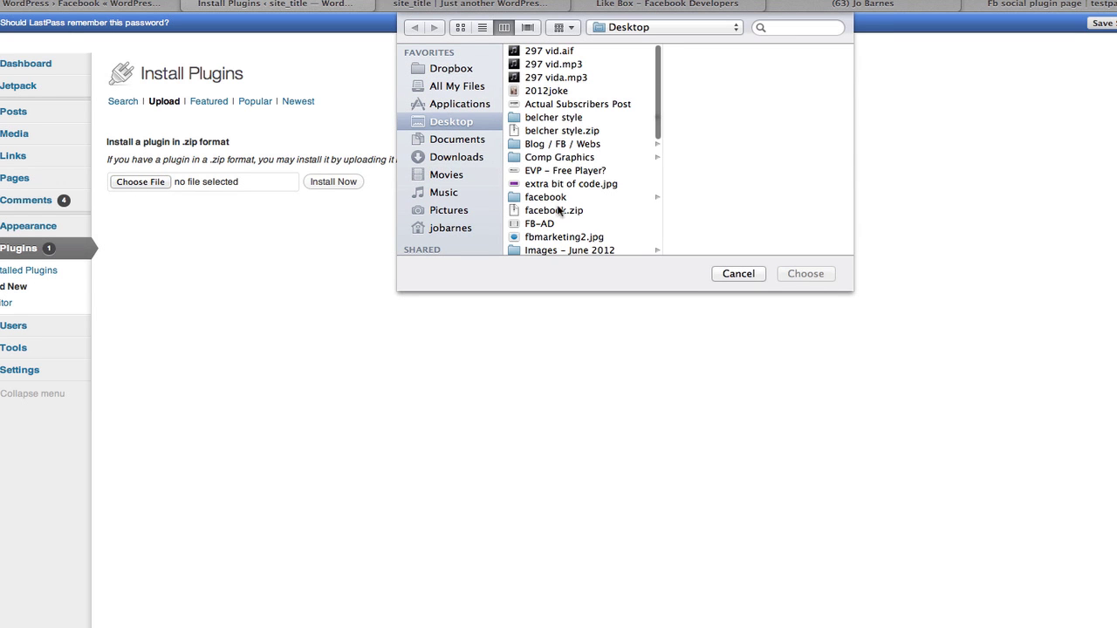
left_click(553, 213)
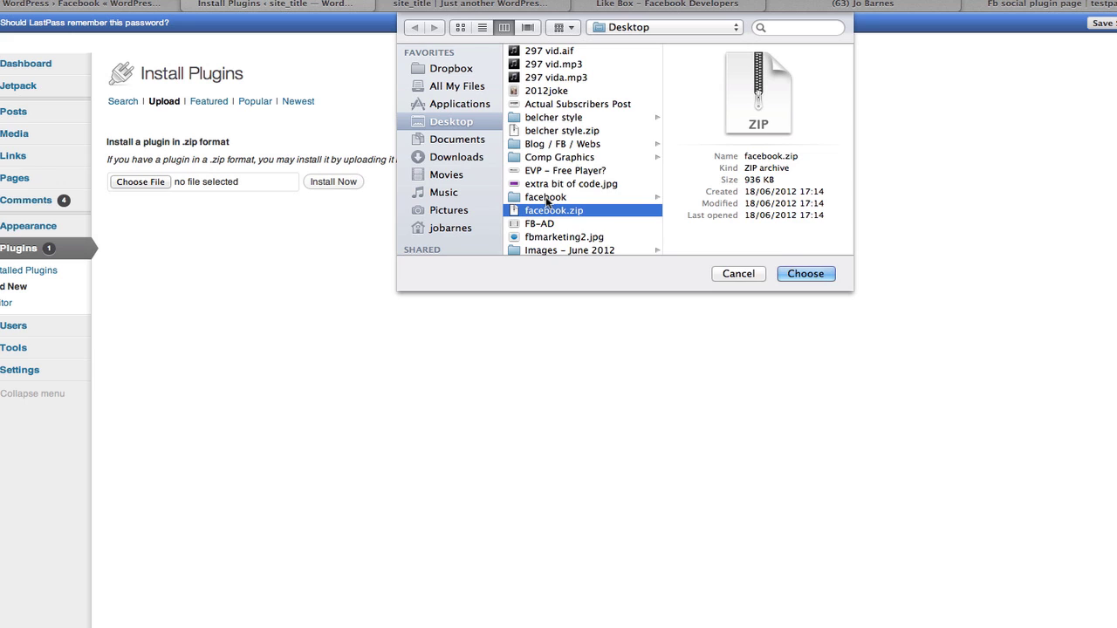
left_click(802, 273)
Install the uploaded facebook.zip plugin with Install Now.
left_click(340, 184)
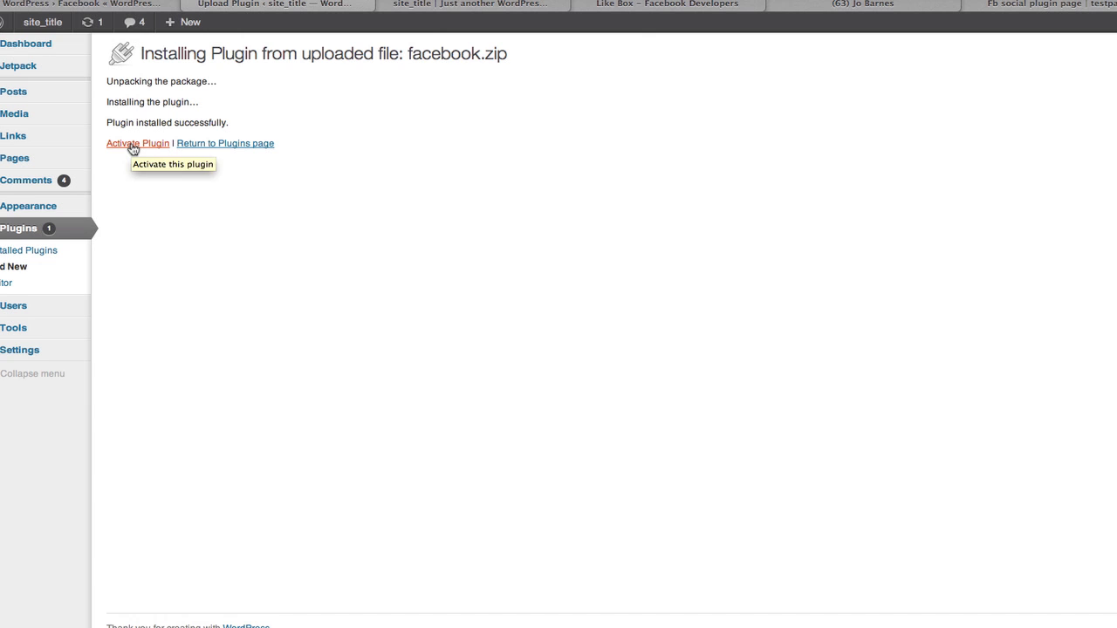
Activate the newly installed Facebook plugin.
left_click(132, 146)
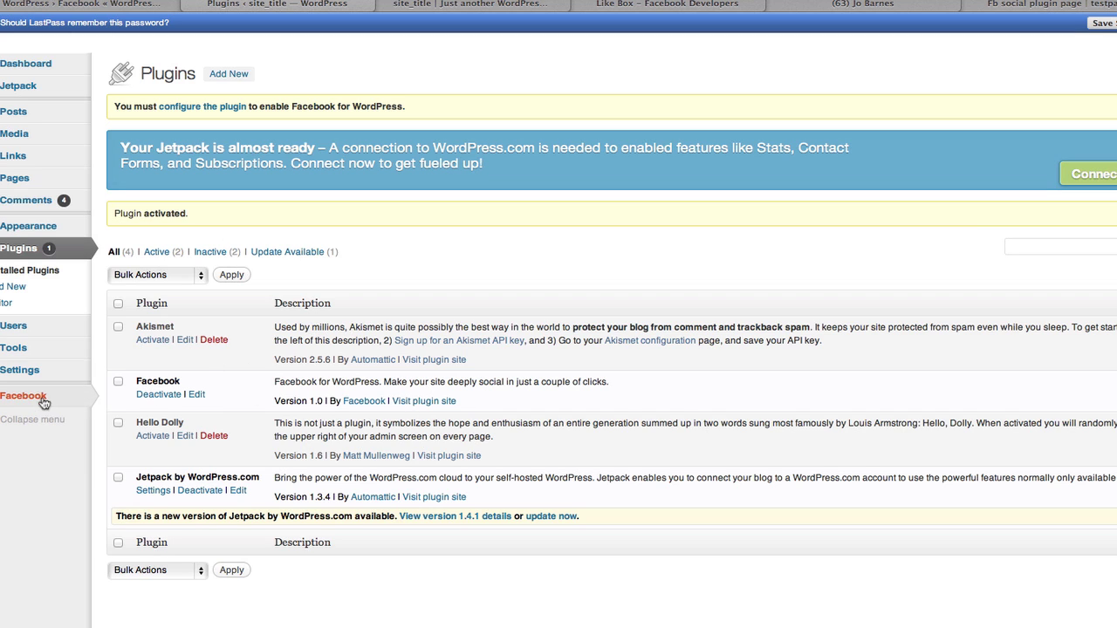
mouse_move(28, 406)
Open the Facebook plugin's configuration page and read through Steps 1 and 2.
left_click(202, 105)
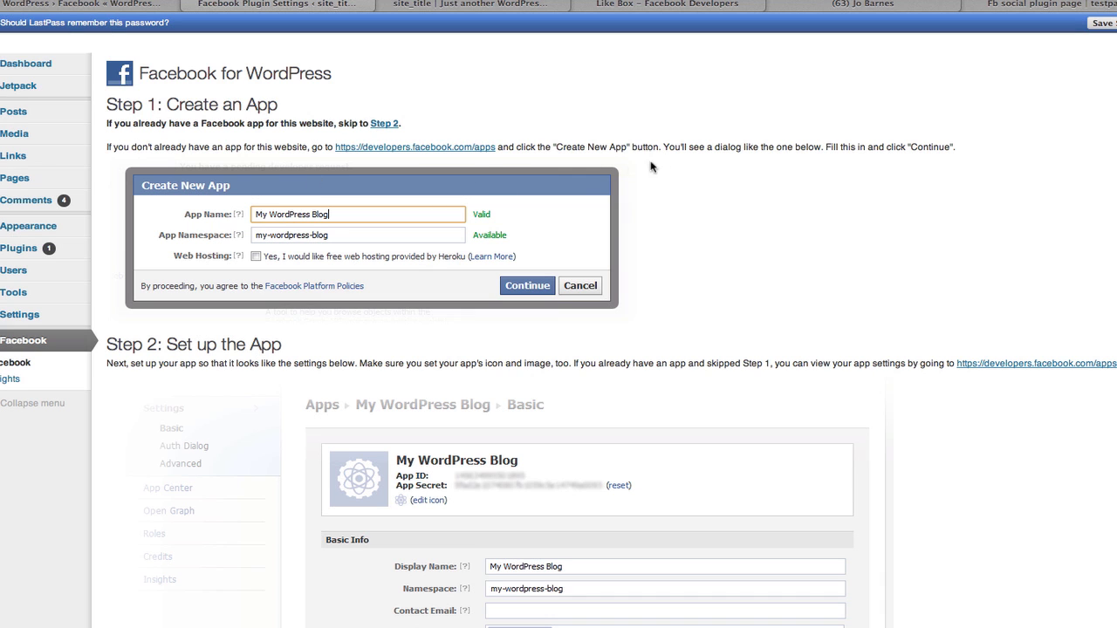
scroll(811, 312, "down", 5)
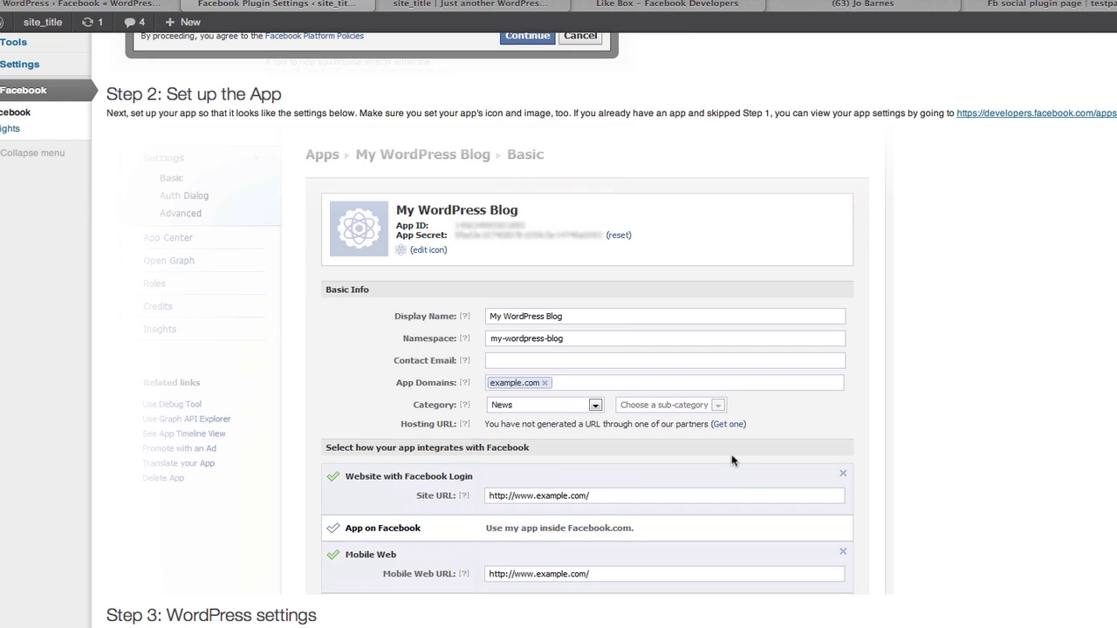
scroll(815, 462, "down", 1)
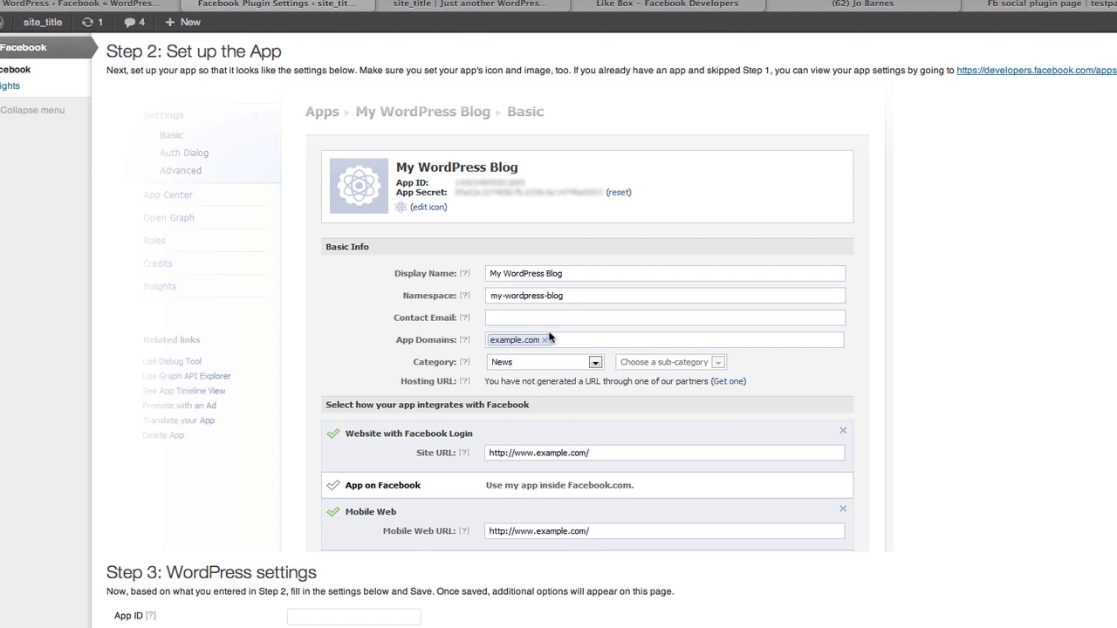
Go to Facebook Developers Apps and open the socialpluginweb app's settings.
left_click(513, 6)
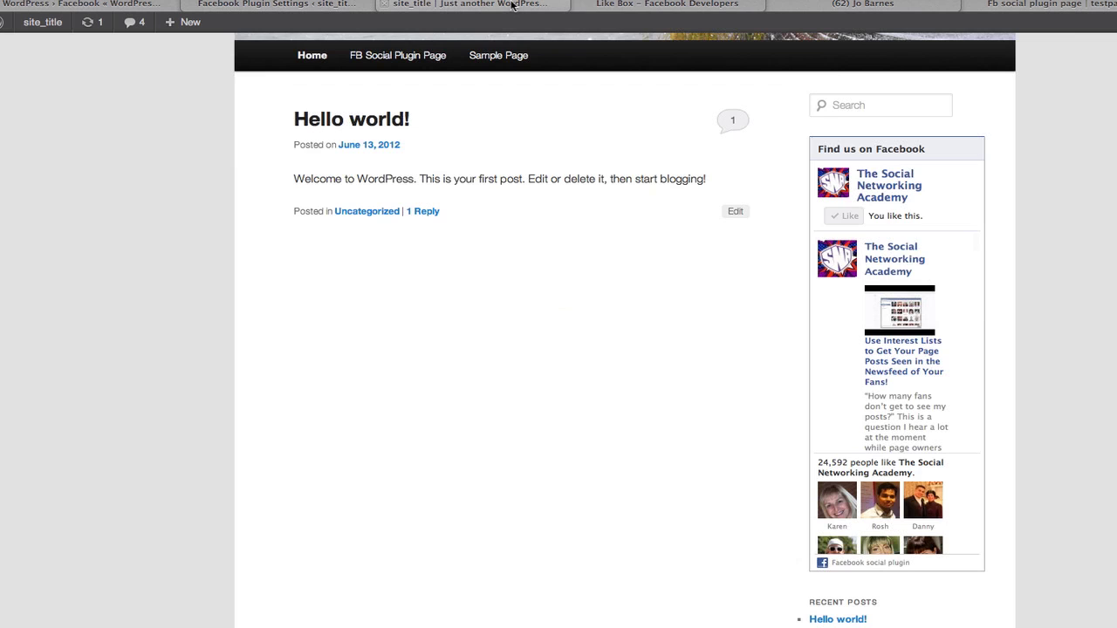
left_click(653, 9)
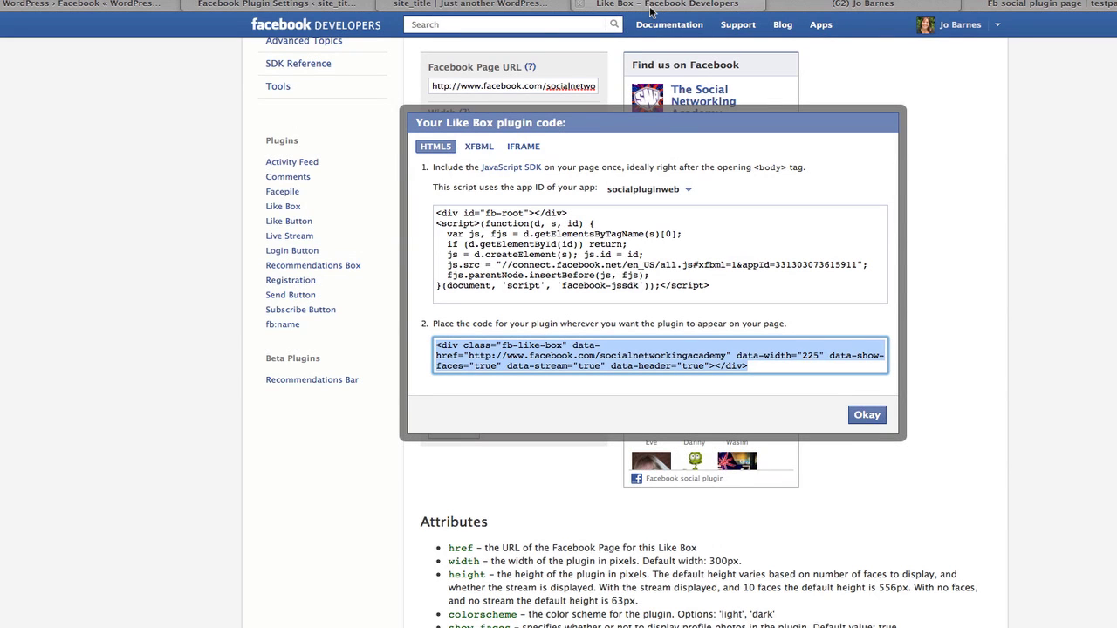
left_click(816, 29)
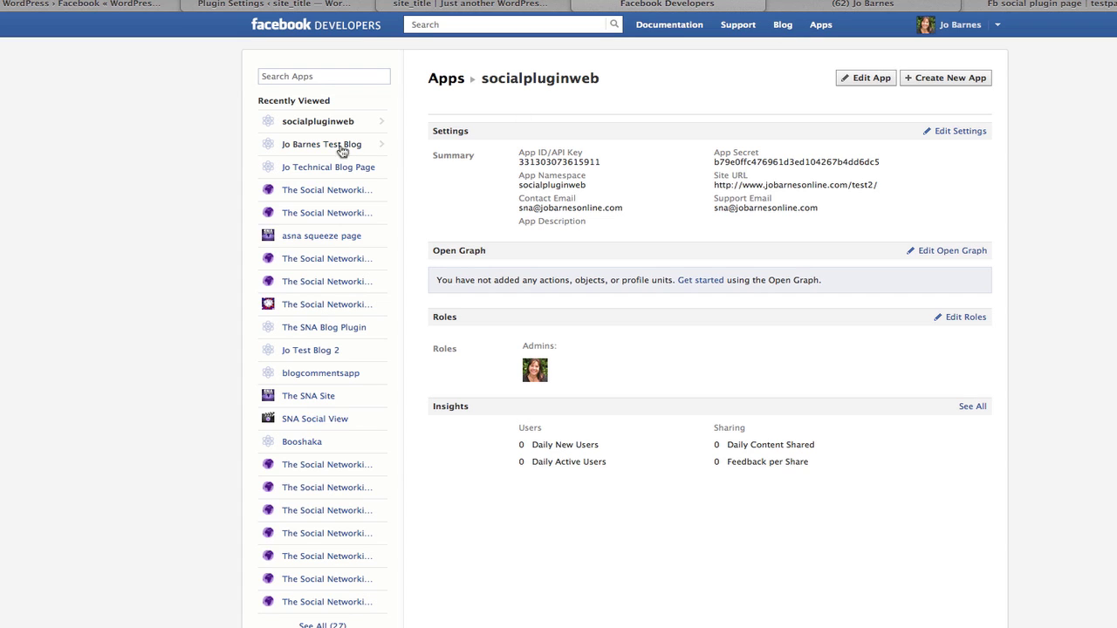
left_click(318, 124)
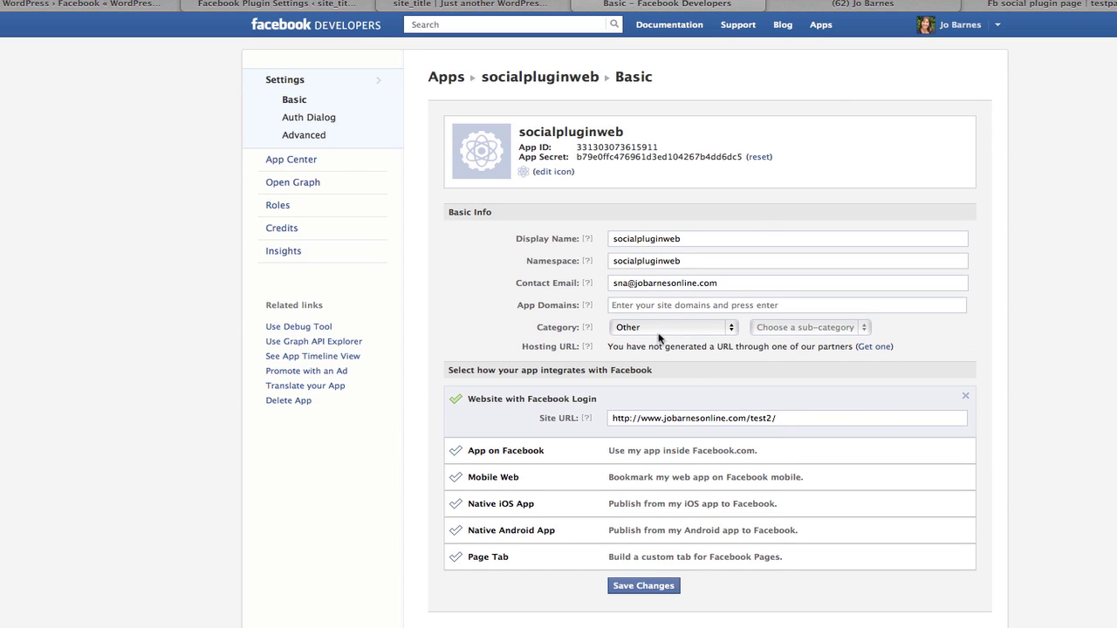
Copy the Site URL and add it as an App Domains entry.
left_click(783, 419)
left_click_drag(782, 418, 620, 410)
key("super+c")
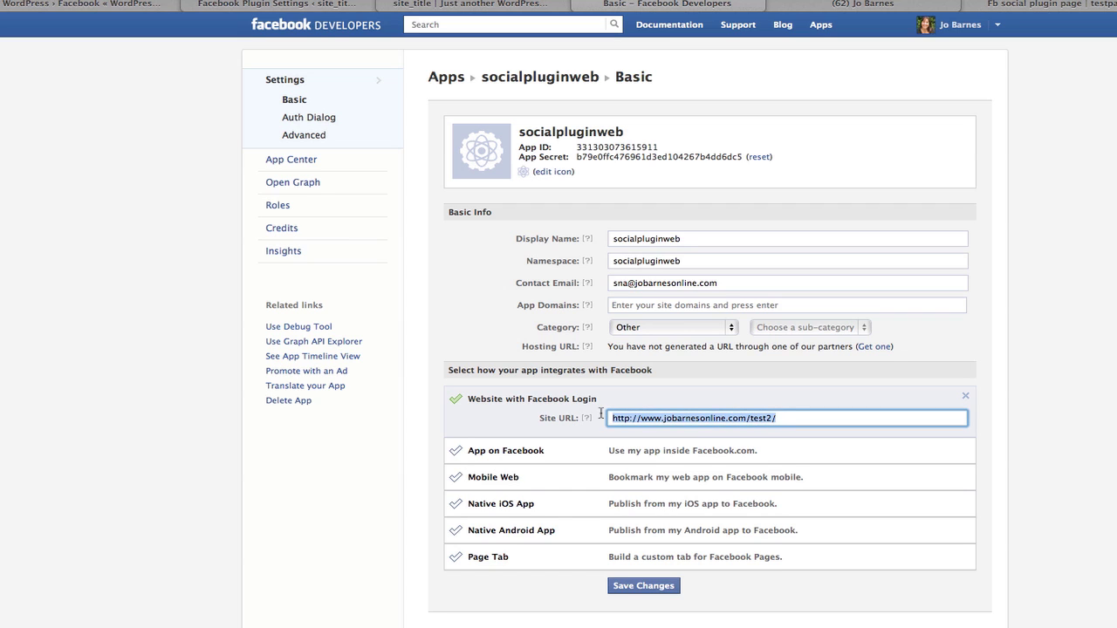
left_click(622, 304)
key("super+v")
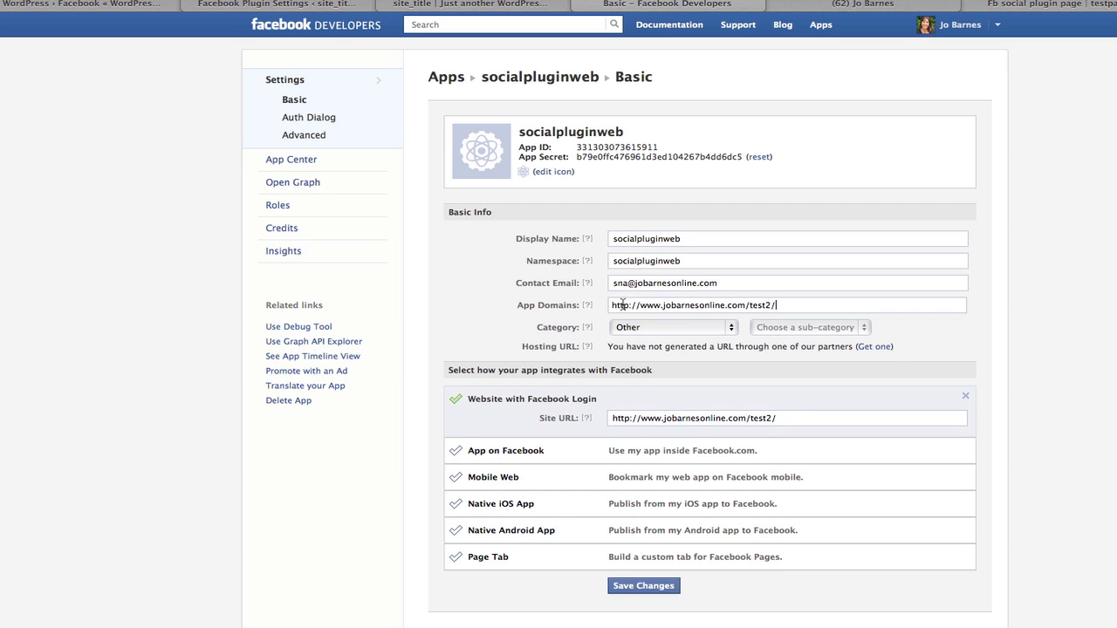
key("Return")
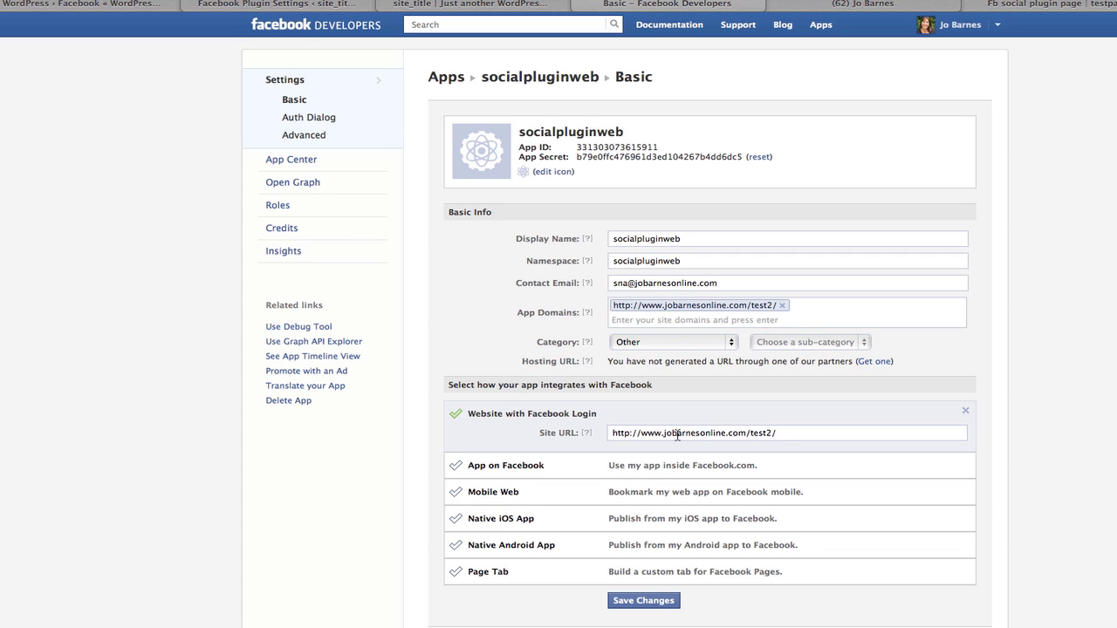
Enable Mobile Web with the pasted site URL and save the changes.
scroll(677, 433, "down", 1)
left_click(624, 443)
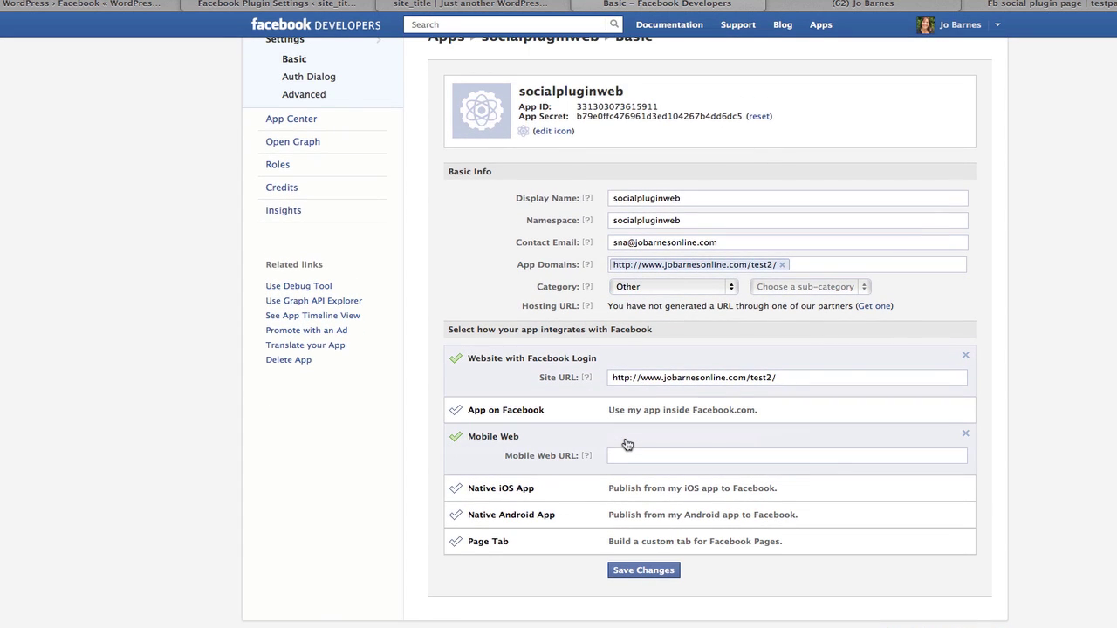
left_click(621, 455)
key("super+v")
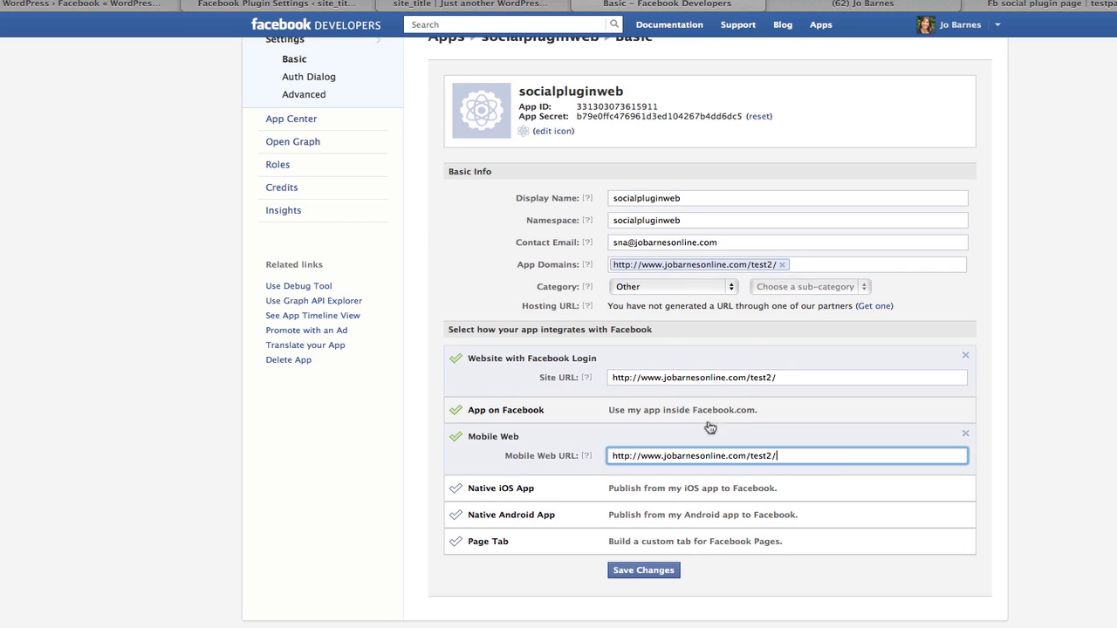
left_click(642, 571)
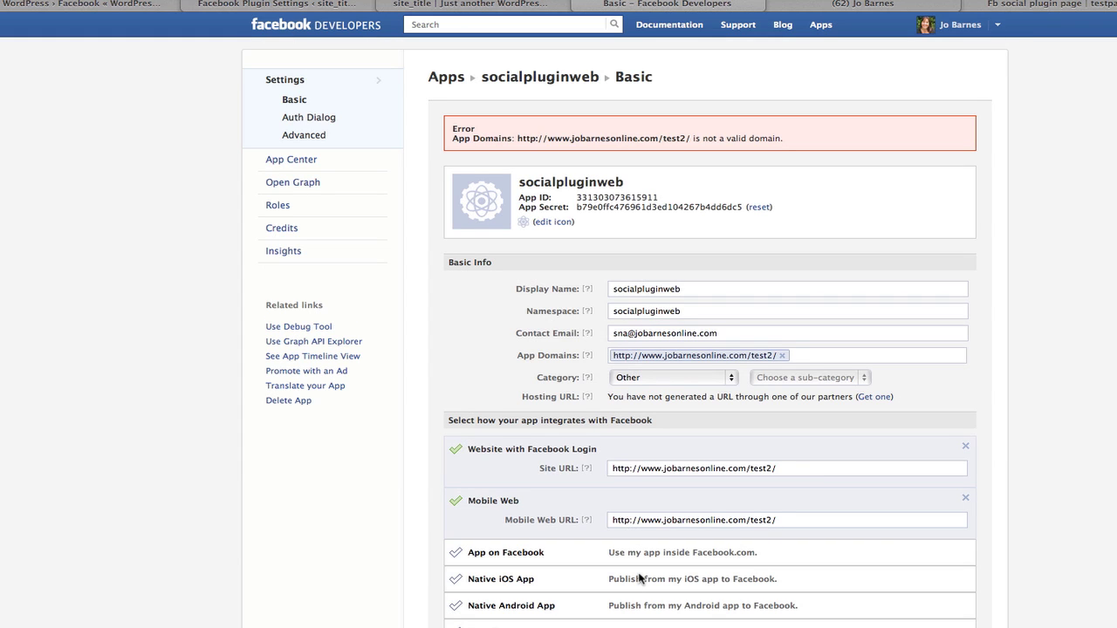
scroll(661, 470, "down", 3)
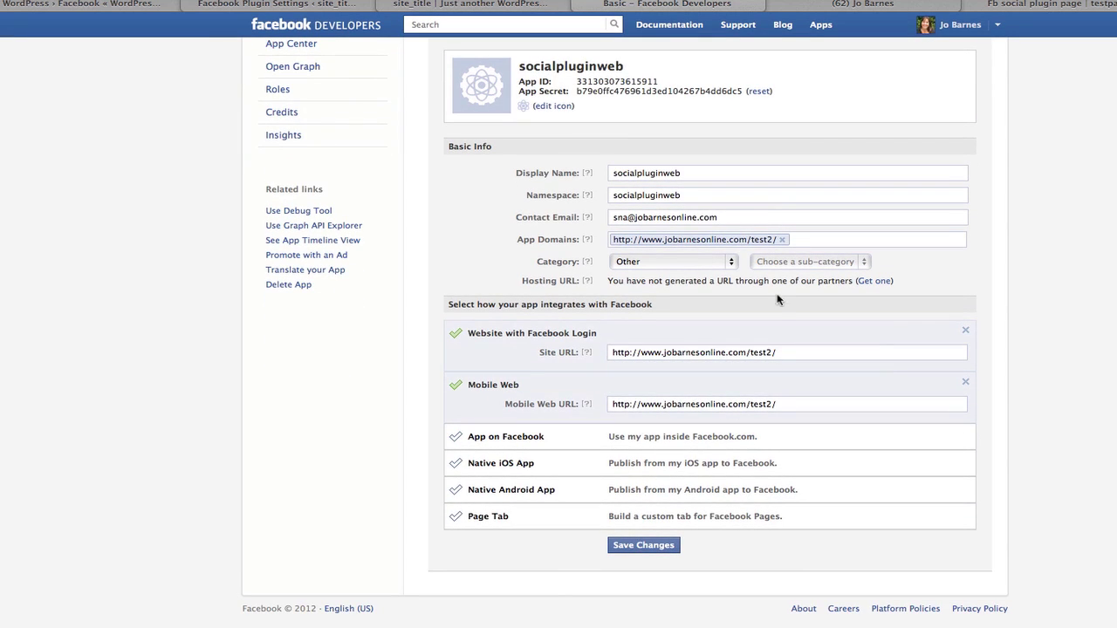
left_click(782, 240)
type("htt")
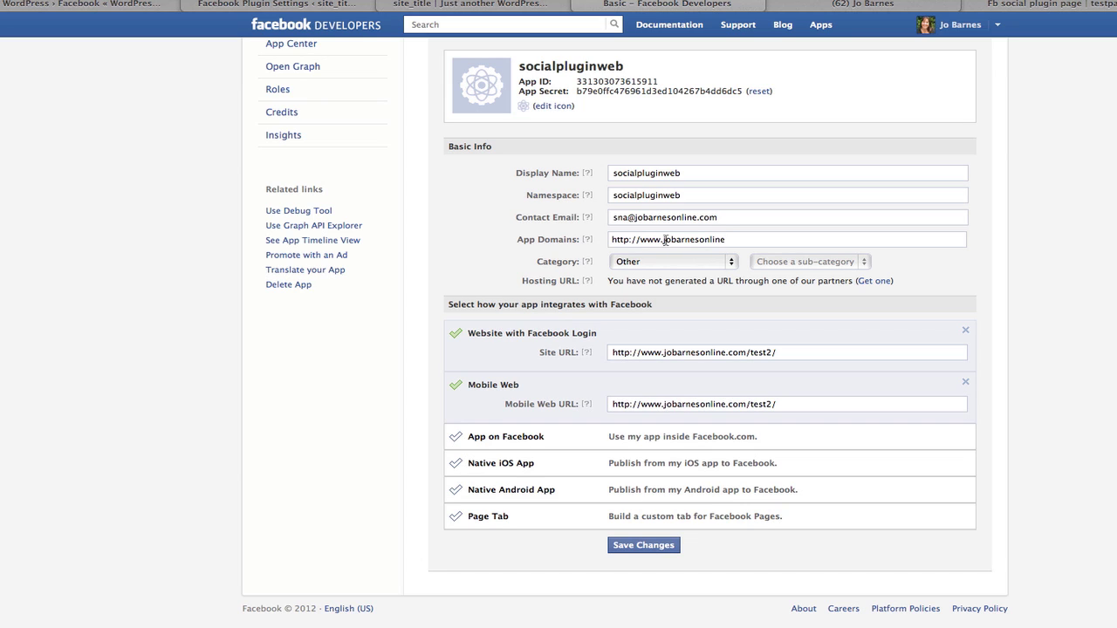
left_click_drag(663, 242, 589, 240)
mouse_move(587, 238)
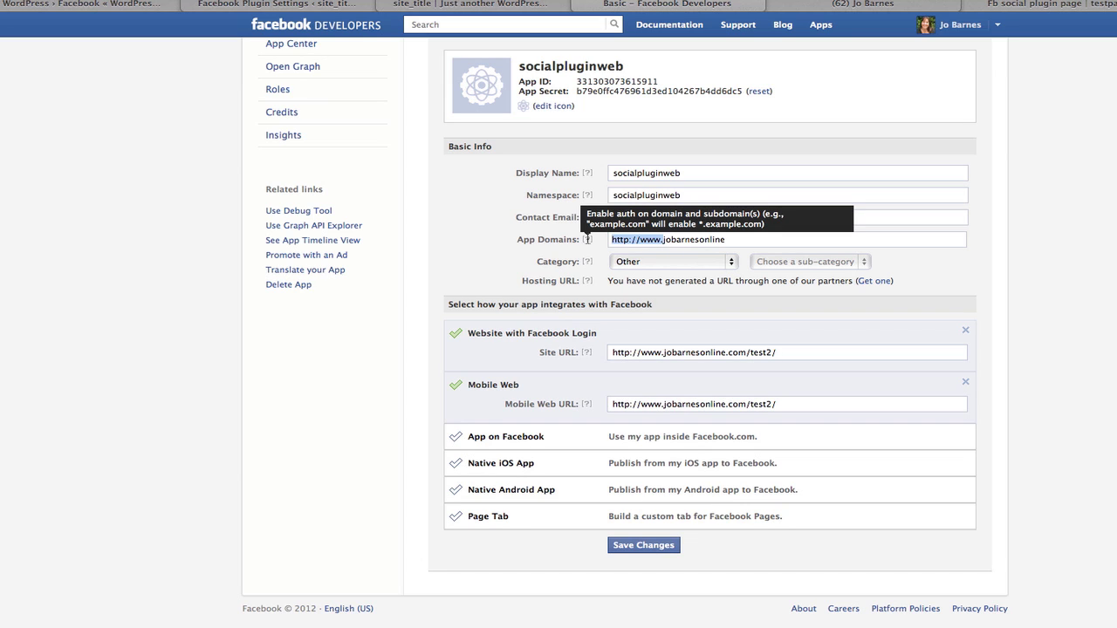
key("BackSpace")
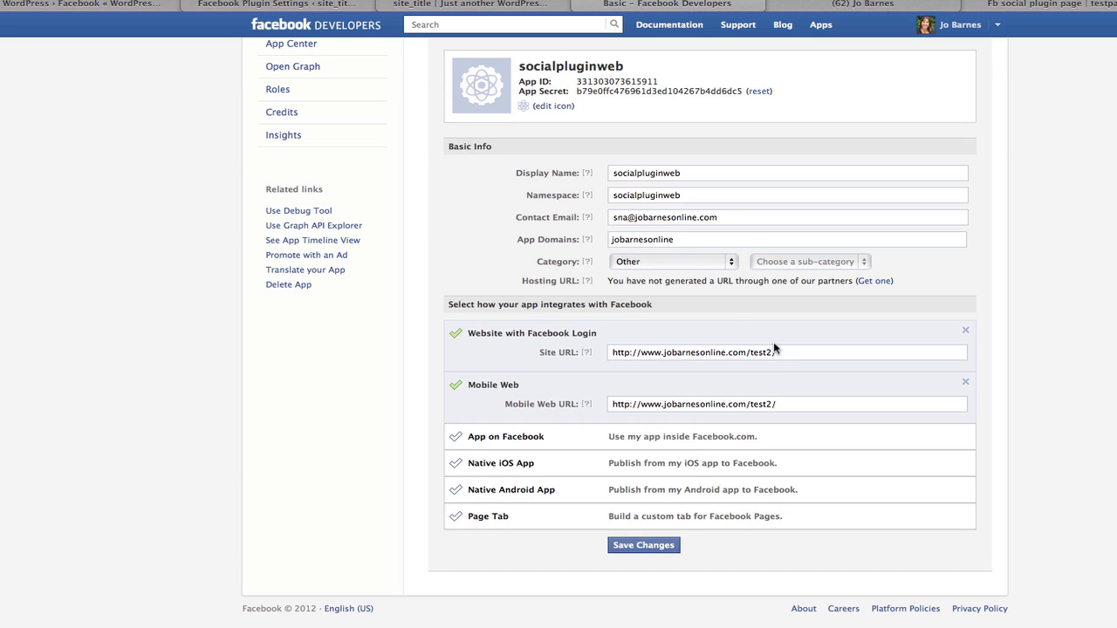
Replace the App Domains entry by typing jobarnesonline.com.
double_click(678, 239)
left_click_drag(662, 352, 812, 359)
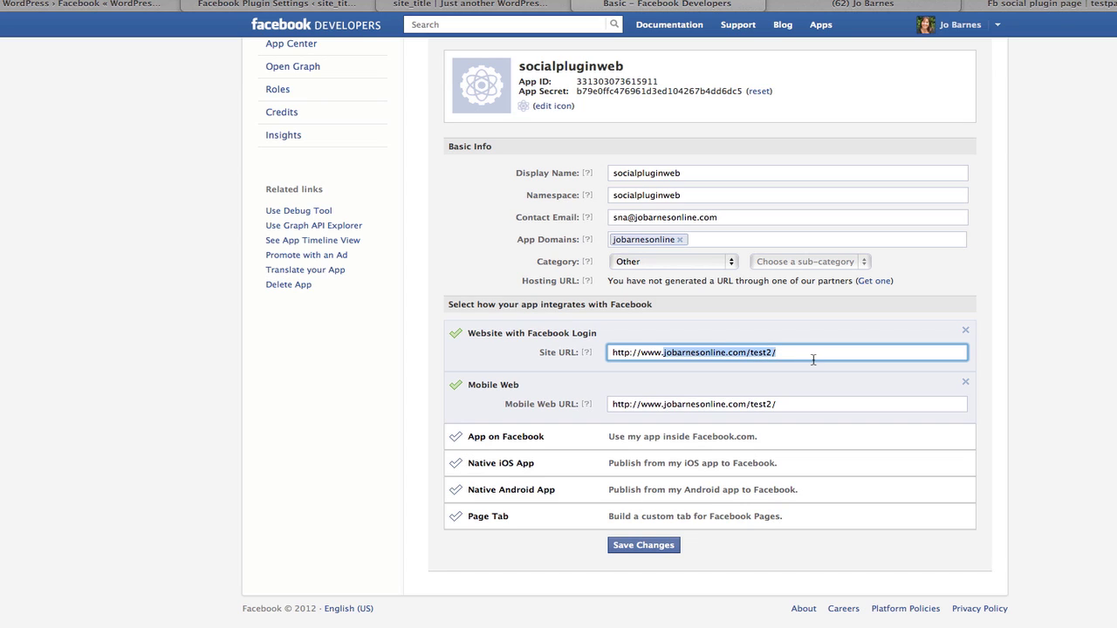
left_click(793, 407)
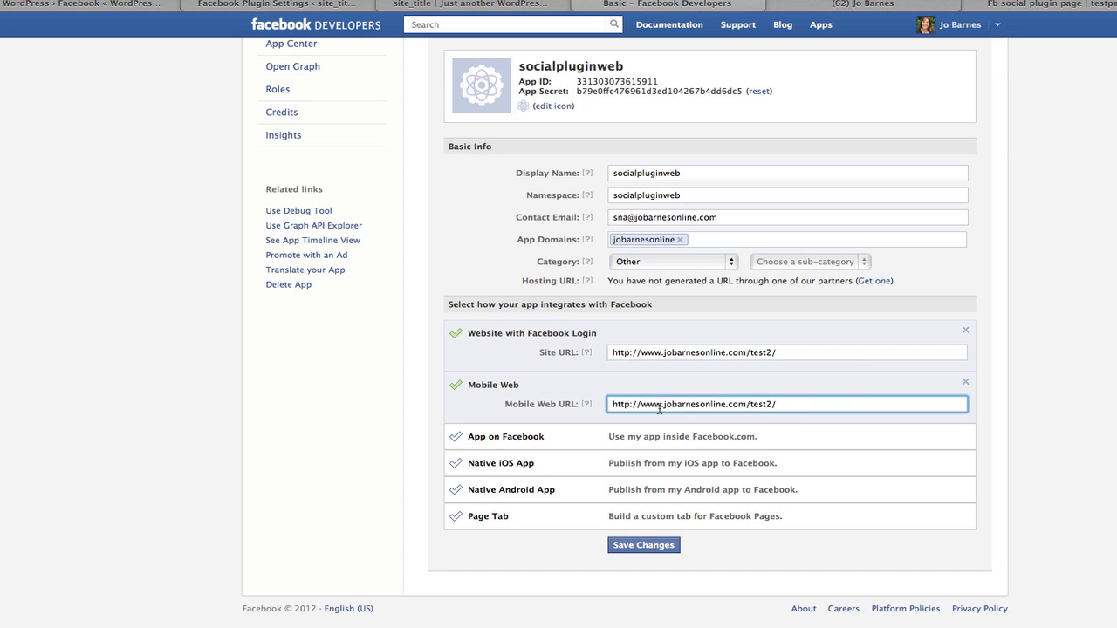
left_click(680, 241)
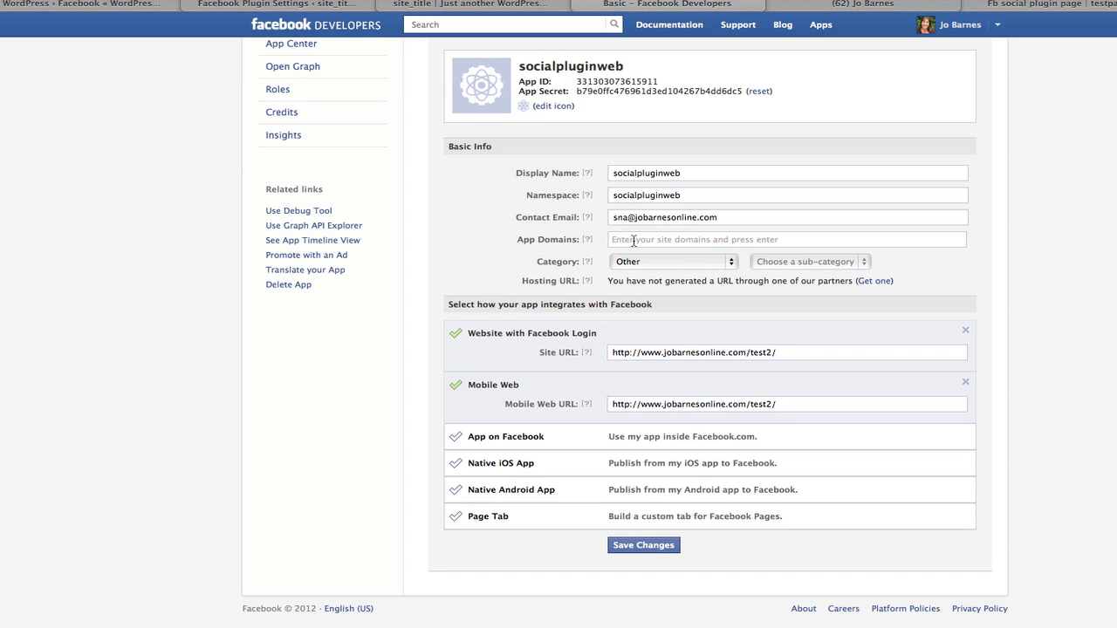
type("jobarne")
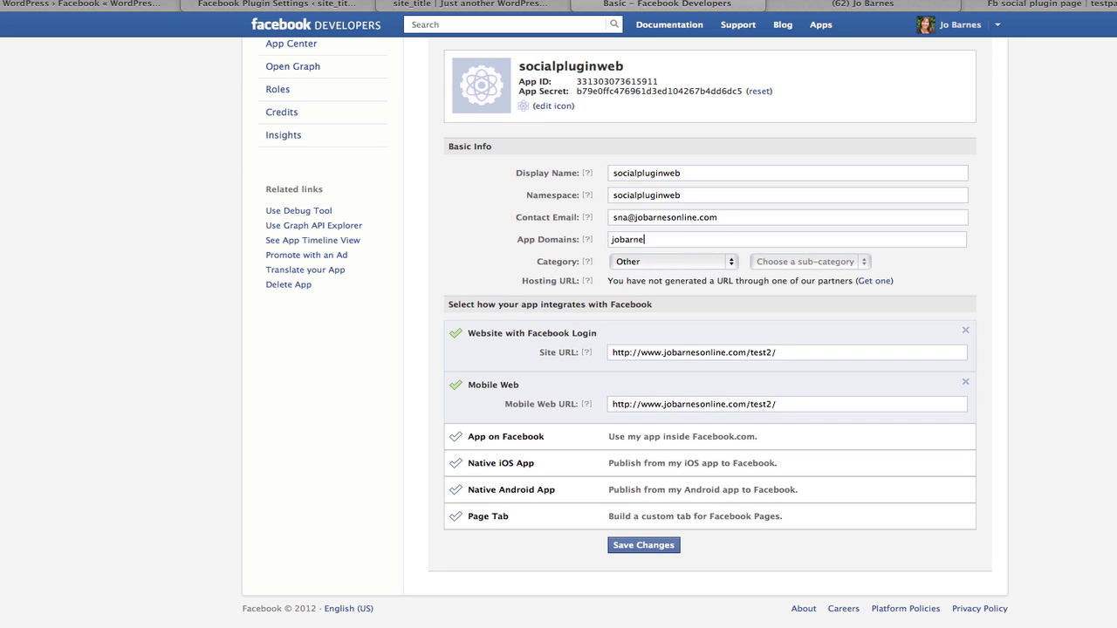
type("sonline.com")
Save the socialpluginweb app's basic settings with jobarnesonline.com in App Domains.
left_click(643, 546)
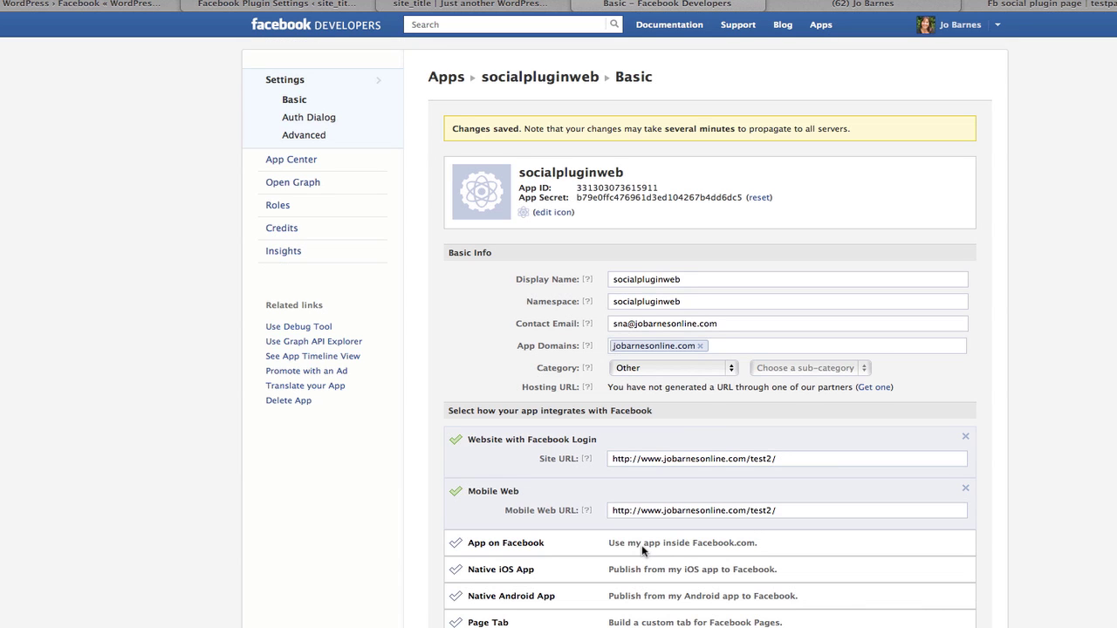
scroll(722, 398, "down", 3)
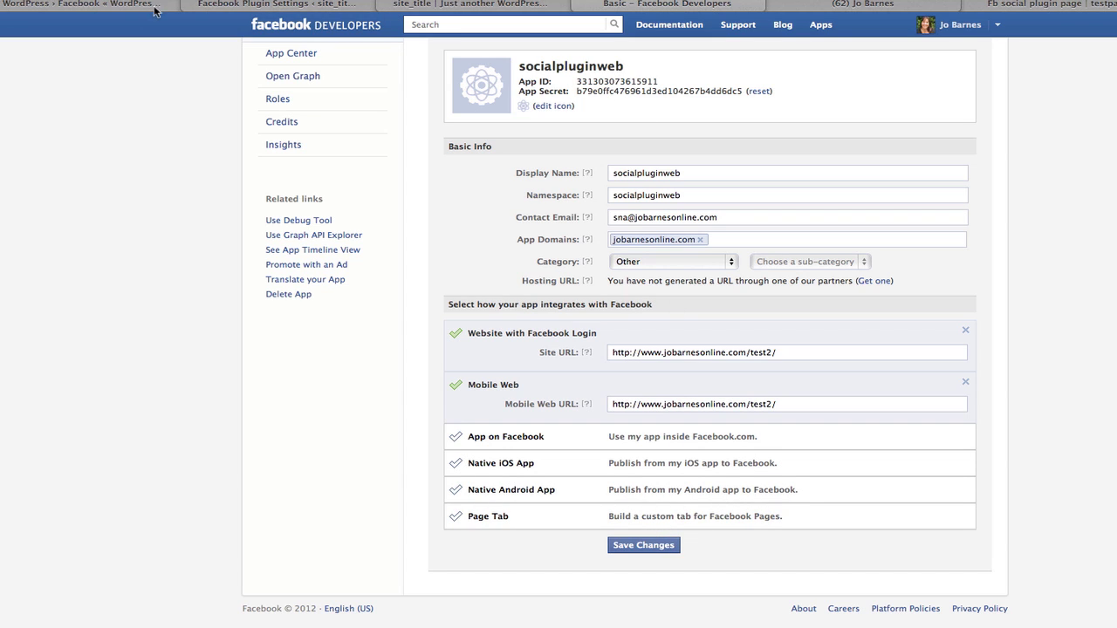
Locate the plugin's Step 3 App ID field, then close the blog homepage tab.
left_click(243, 10)
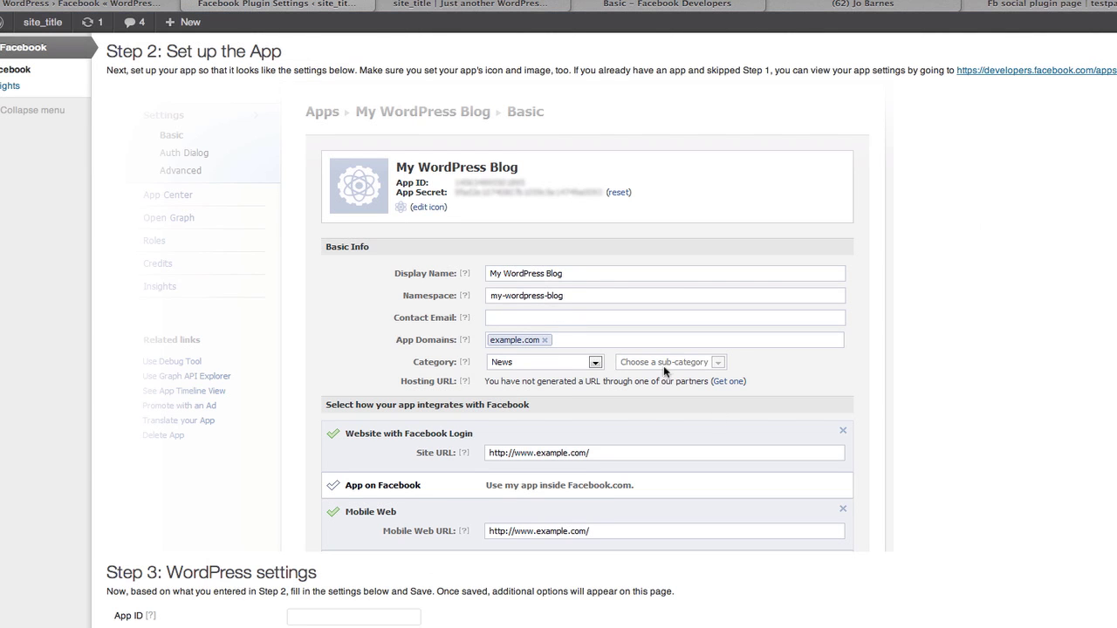
scroll(743, 446, "down", 2)
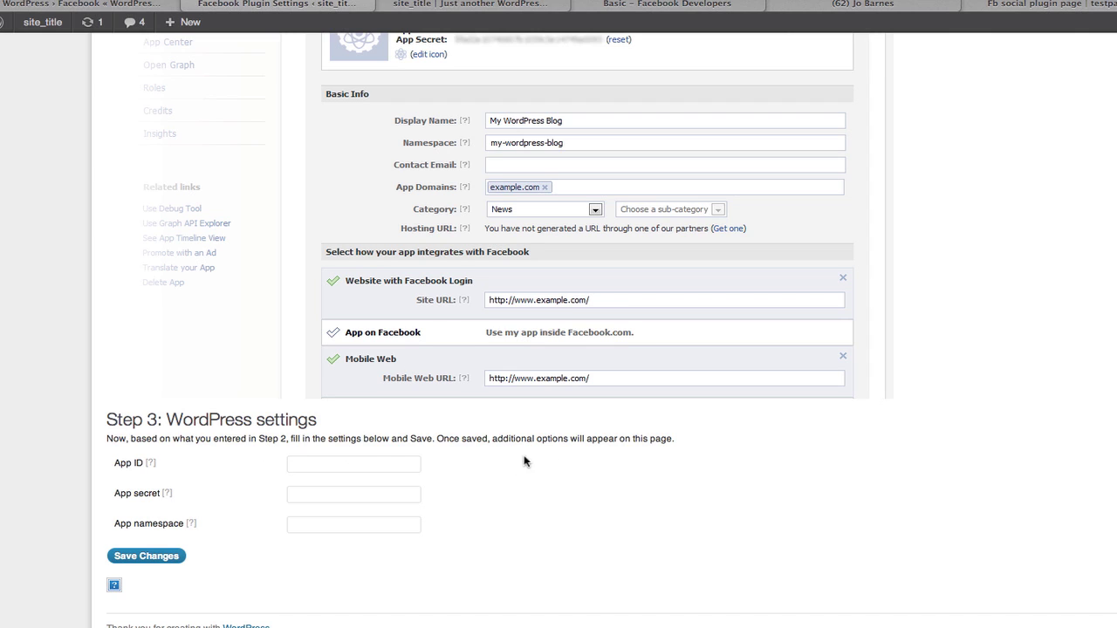
left_click(344, 464)
left_click(513, 7)
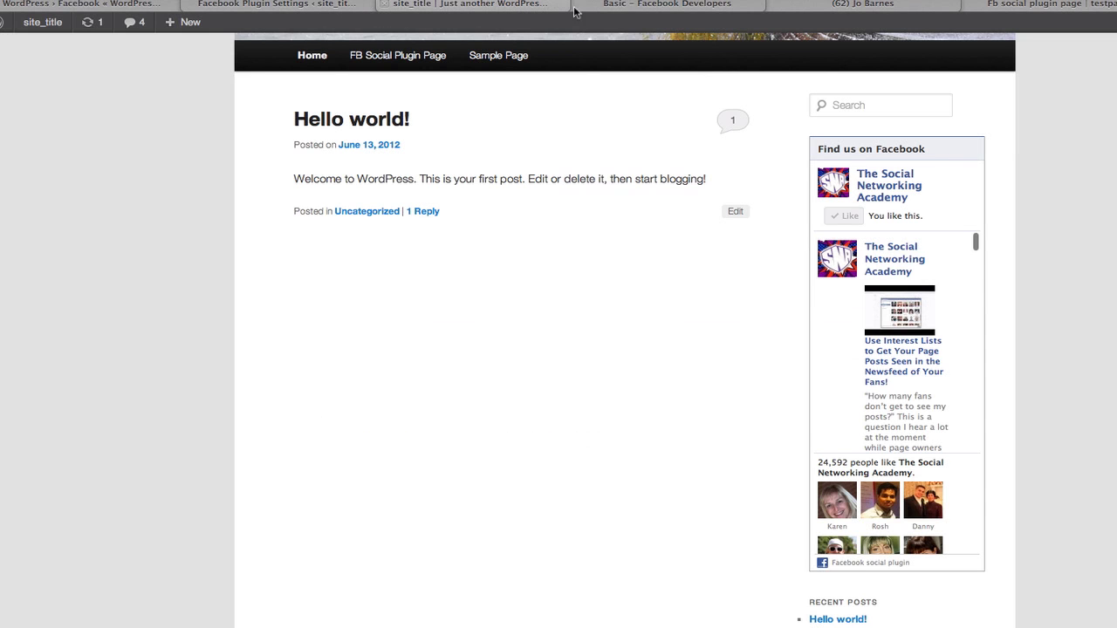
left_click(646, 7)
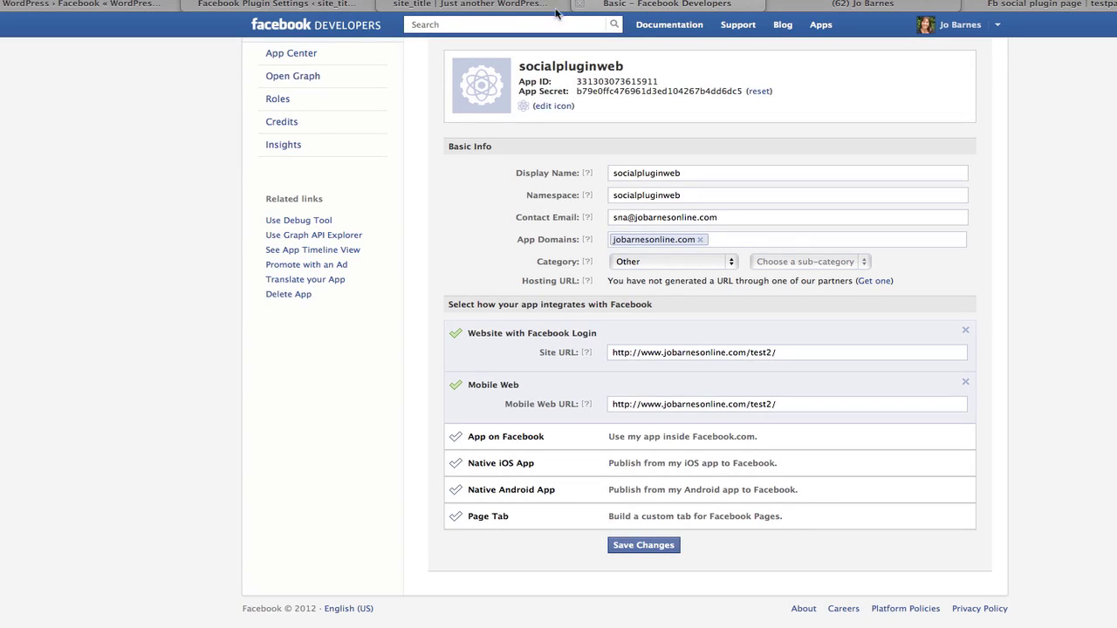
left_click(385, 6)
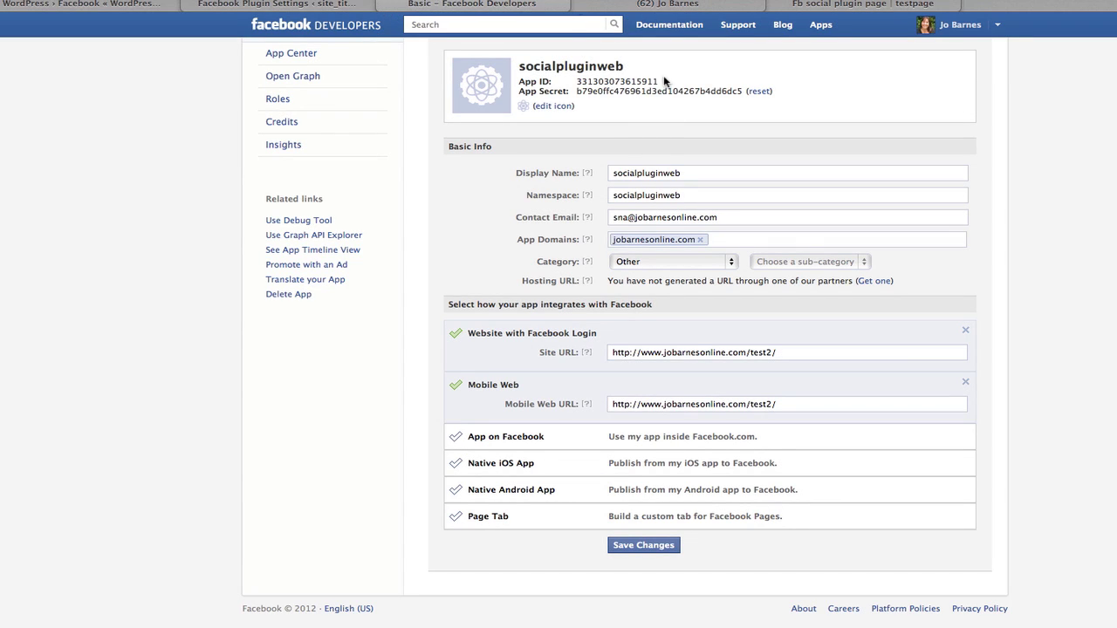
Copy the app's App ID and App Secret from Facebook Developers into the plugin's fields.
left_click_drag(659, 82, 575, 81)
key("ctrl+c")
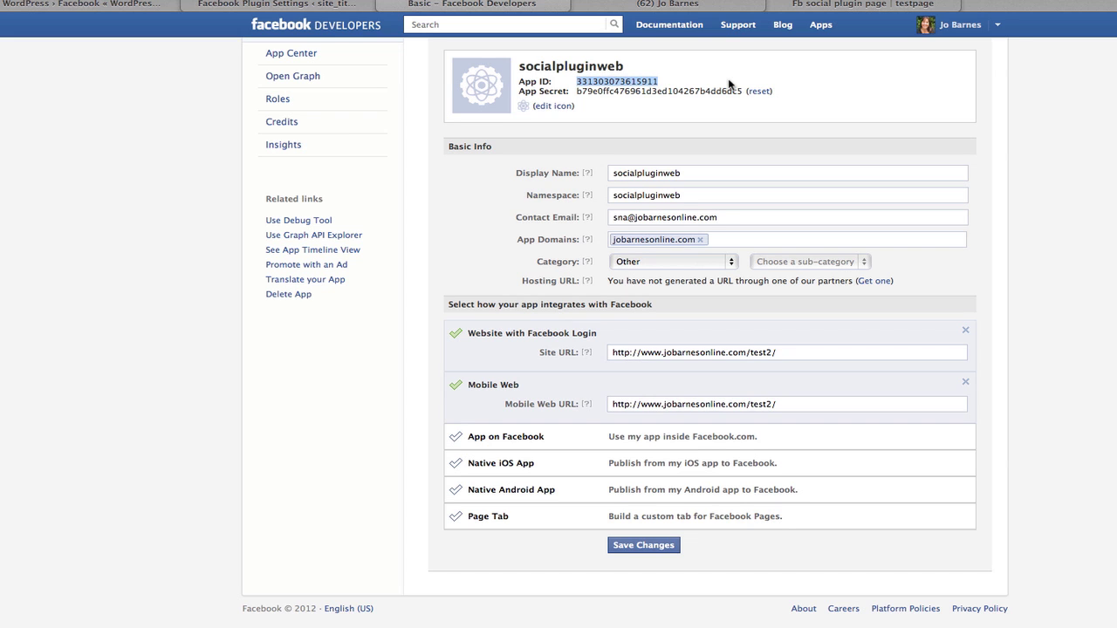
left_click(297, 7)
left_click(346, 463)
key("ctrl+v")
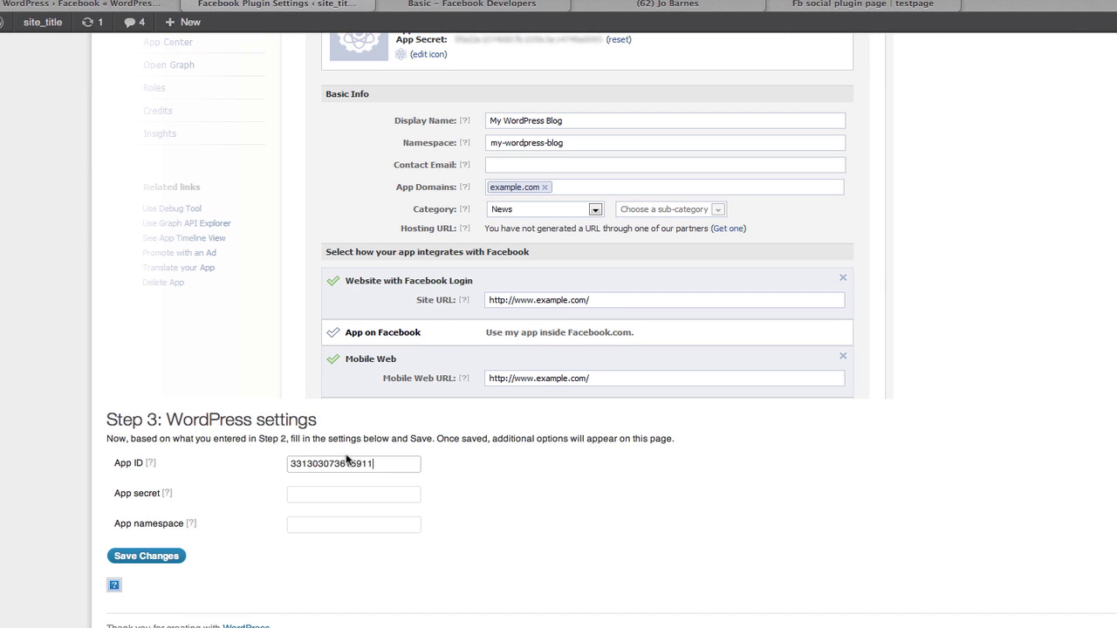
left_click(530, 7)
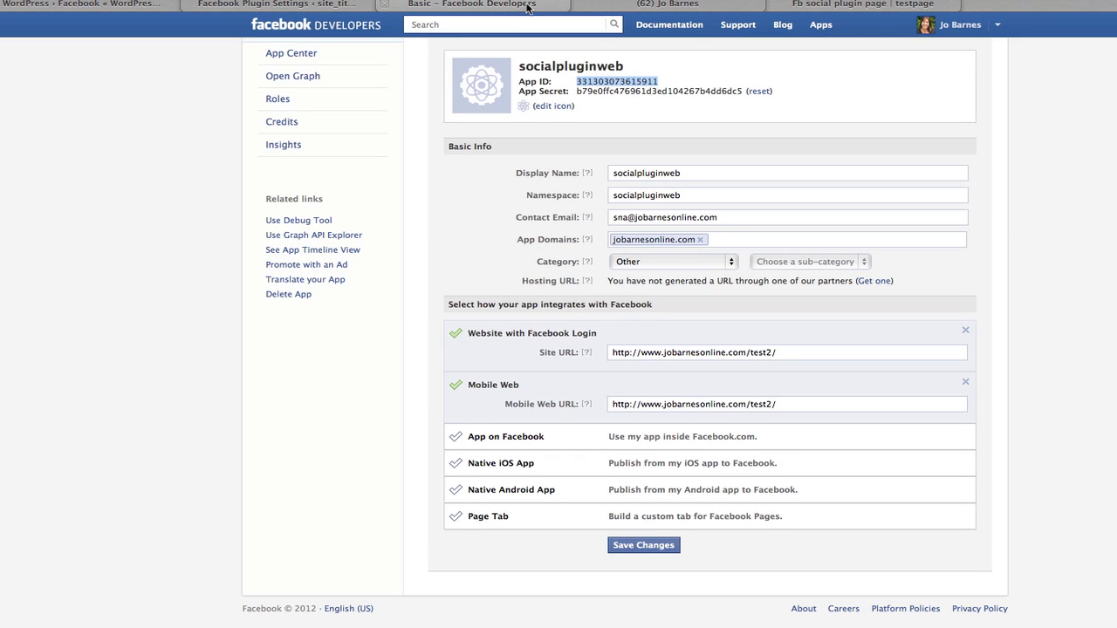
left_click_drag(743, 91, 575, 92)
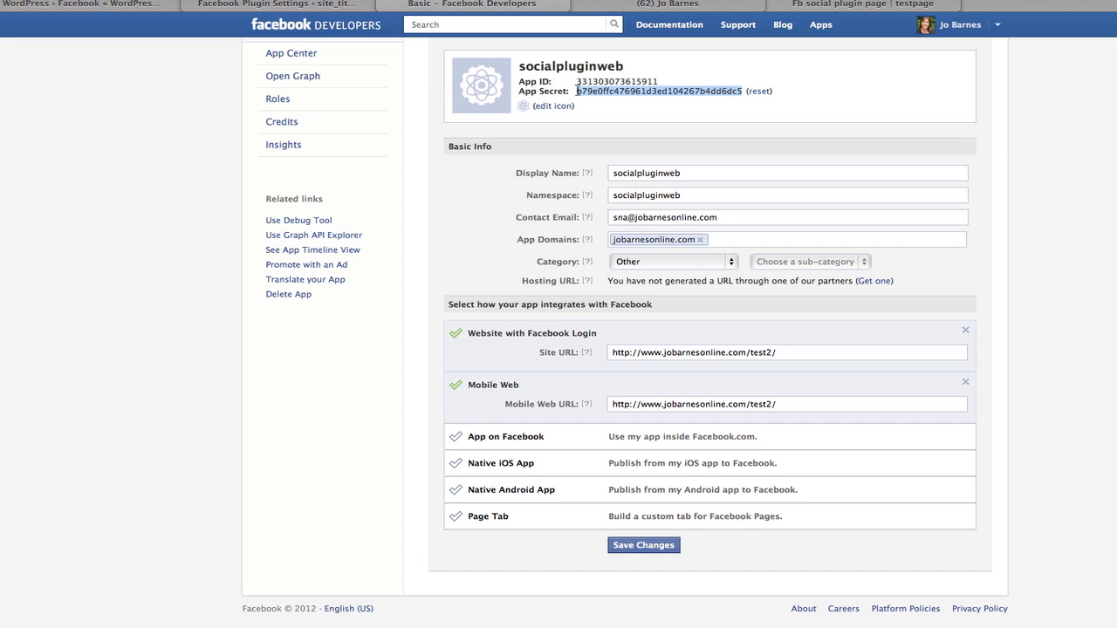
left_click(310, 7)
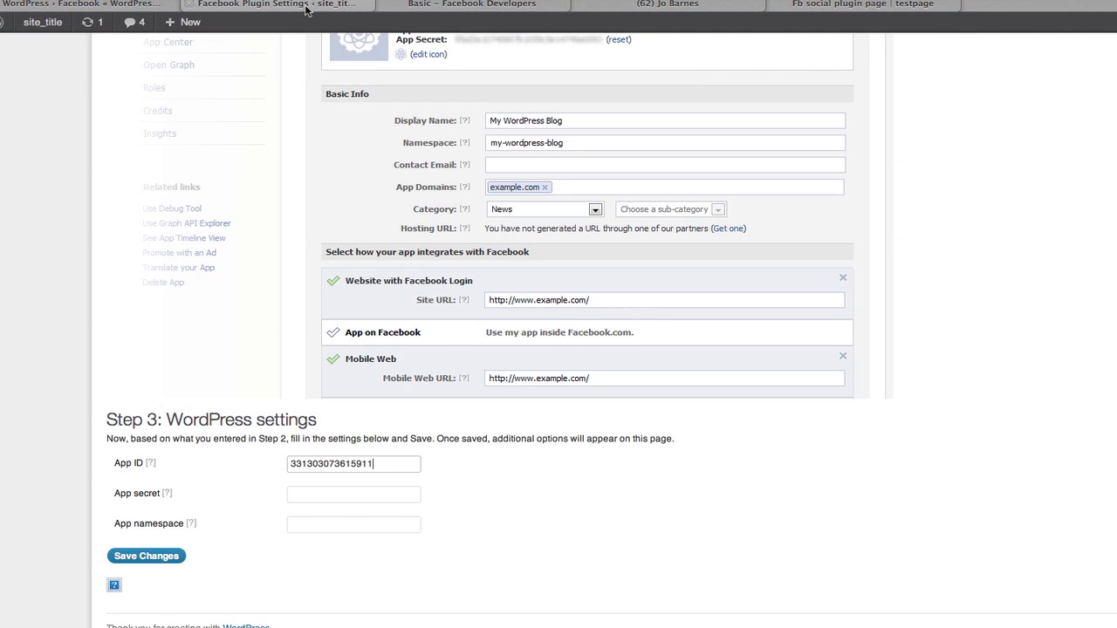
left_click(297, 493)
key("super+v")
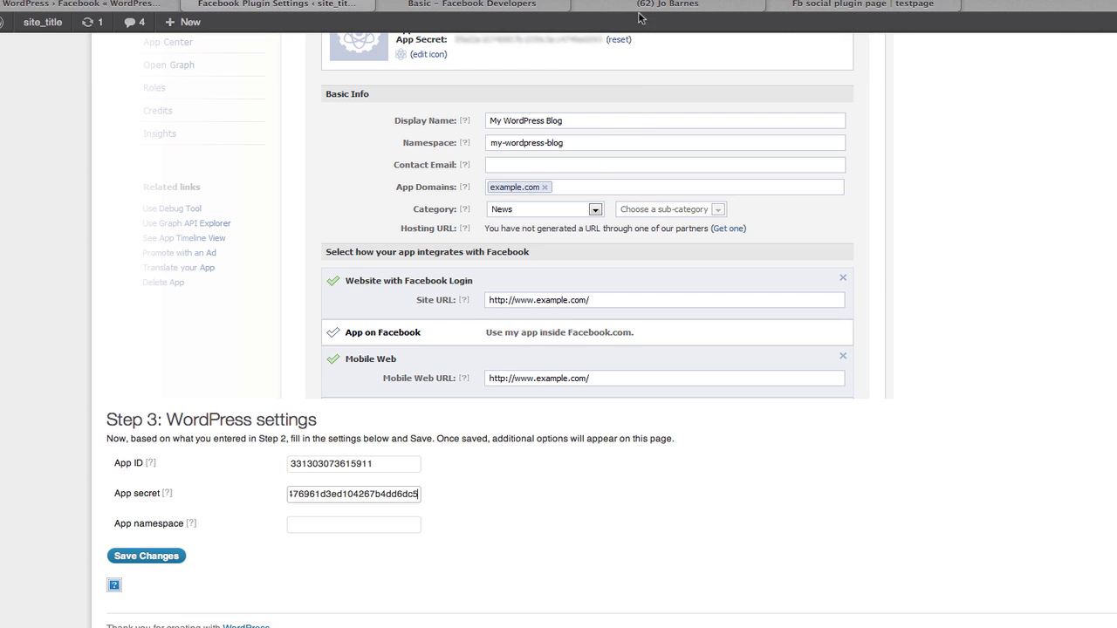
Paste the namespace socialpluginweb into App namespace and save the plugin settings.
left_click(506, 7)
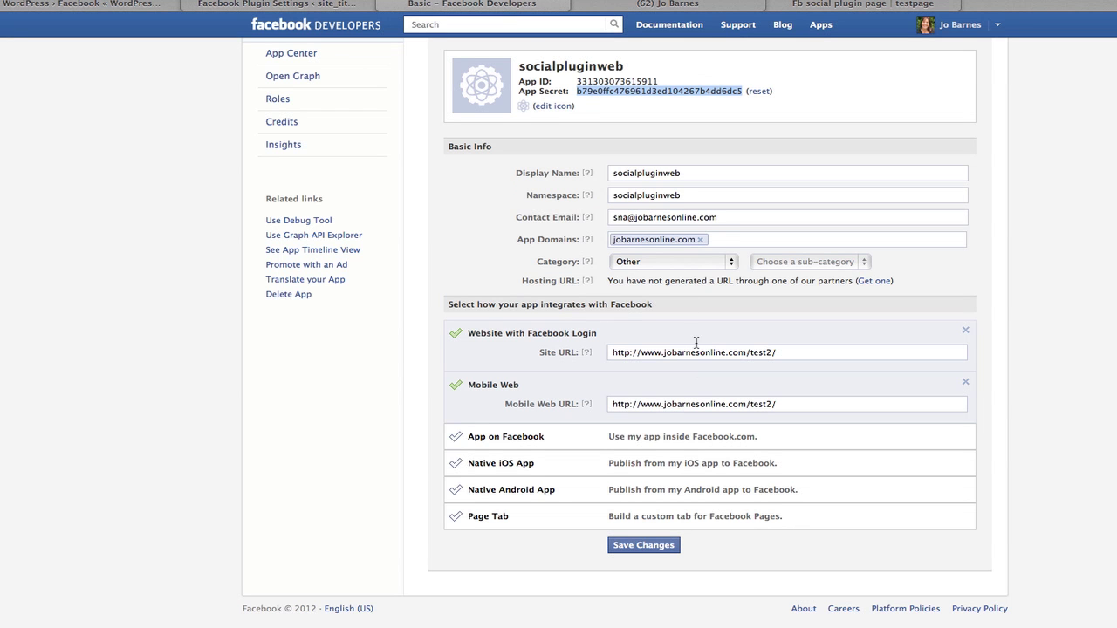
left_click_drag(687, 195, 602, 193)
key("super+c")
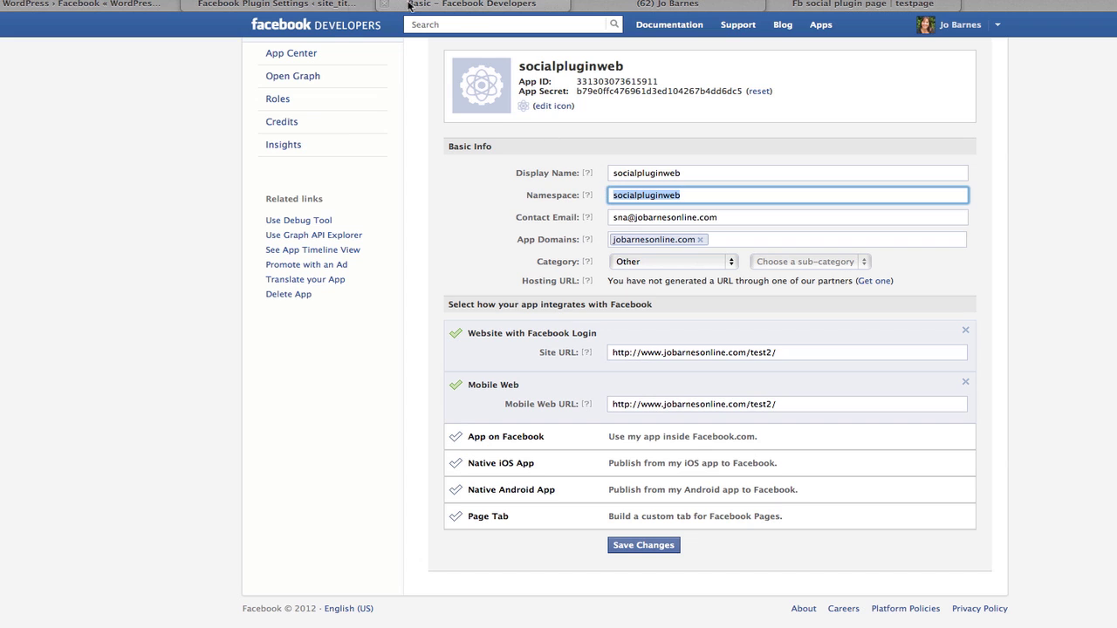
left_click(288, 8)
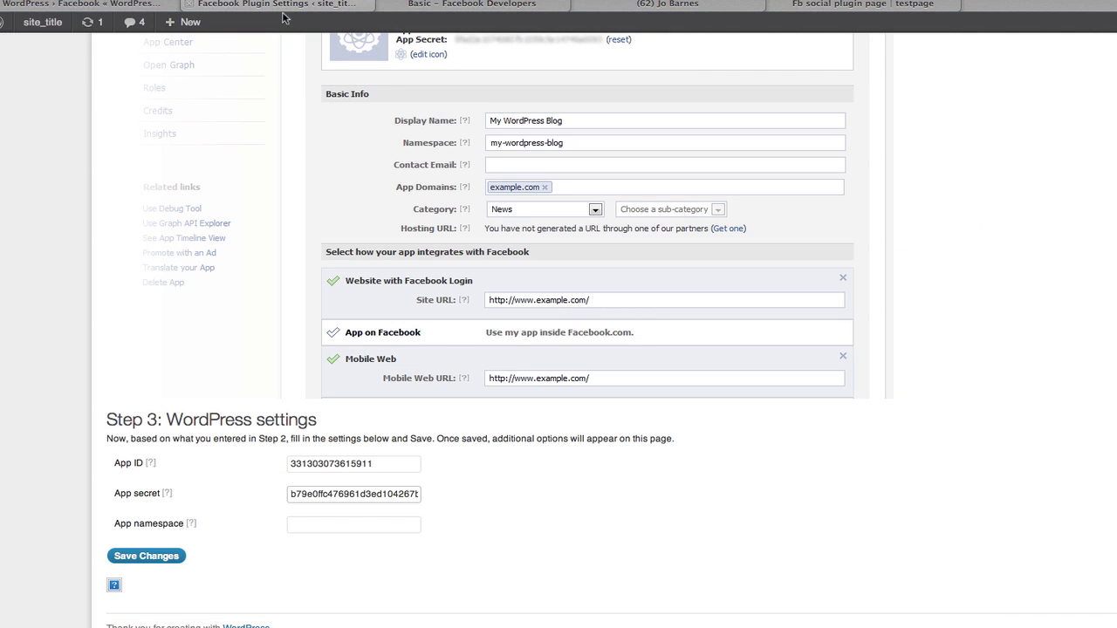
left_click(310, 524)
key("super+v")
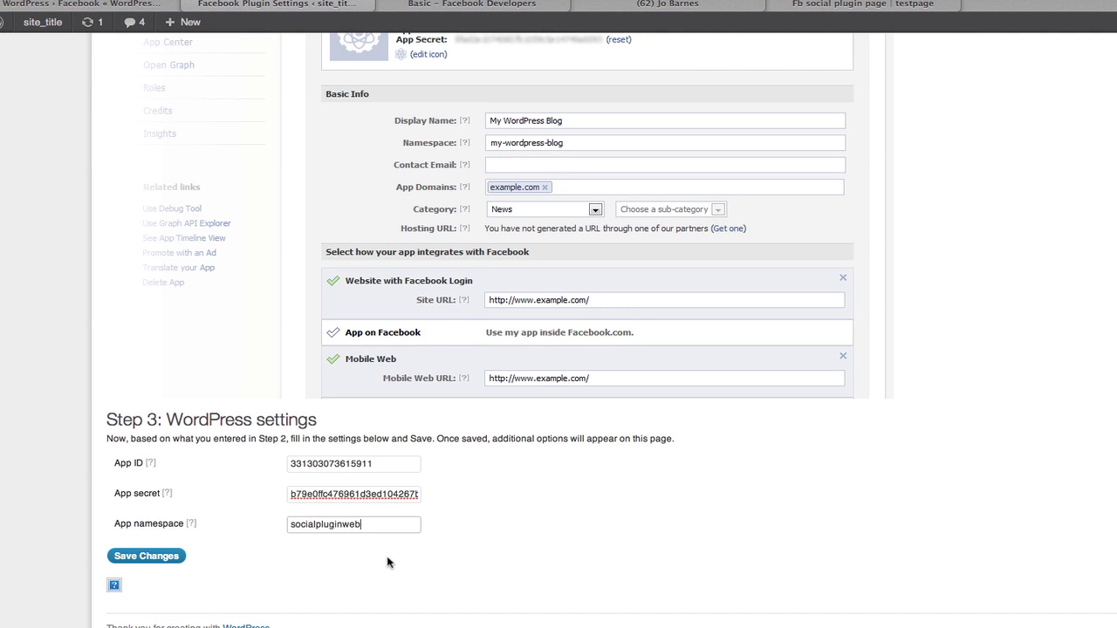
left_click(144, 556)
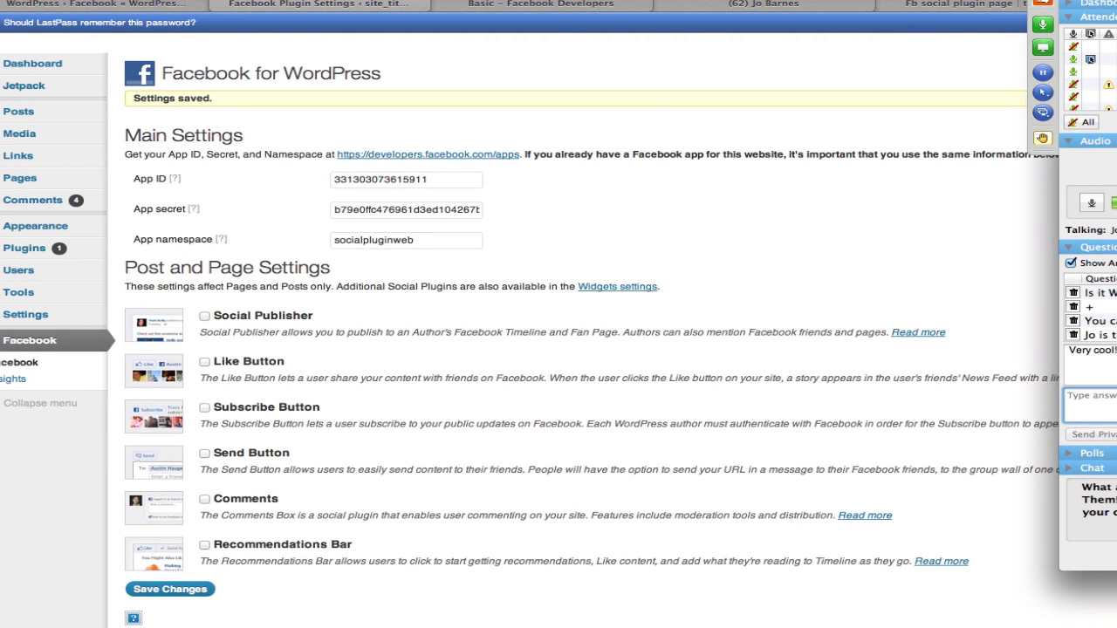
Read the webinar attendee questions while the saved settings page shows Post and Page Settings.
left_click(1097, 292)
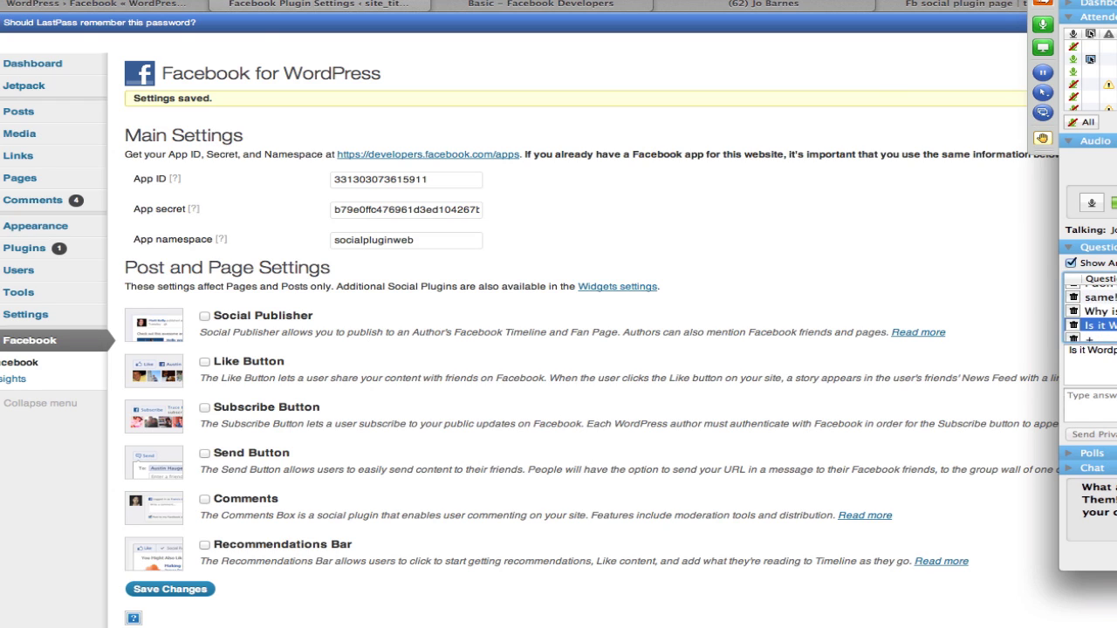
left_click(1097, 311)
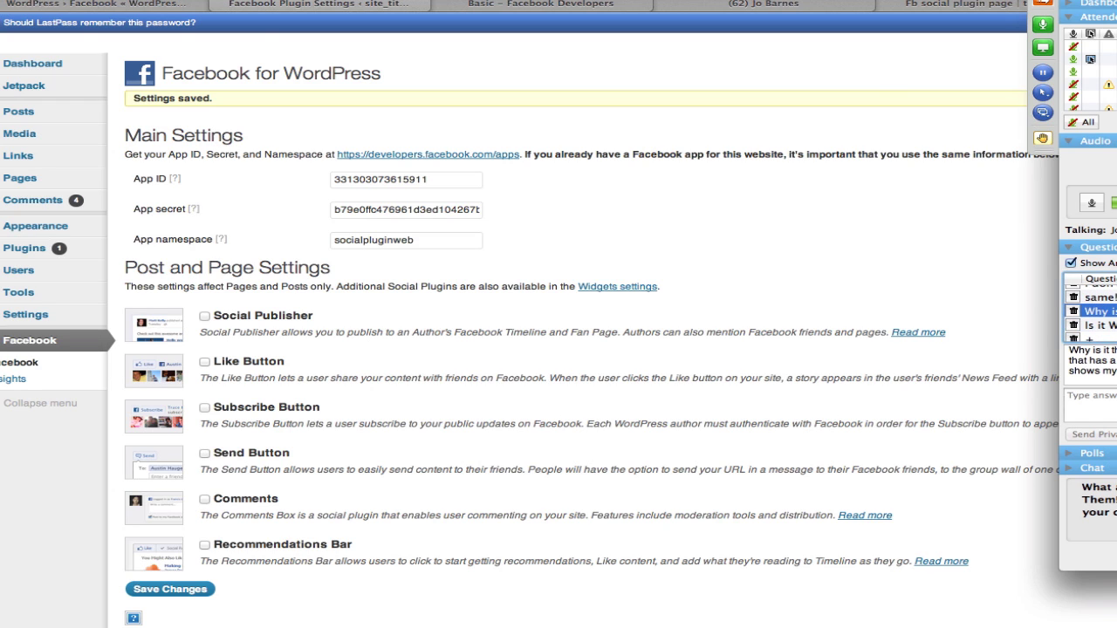
scroll(1091, 314, "down", 1)
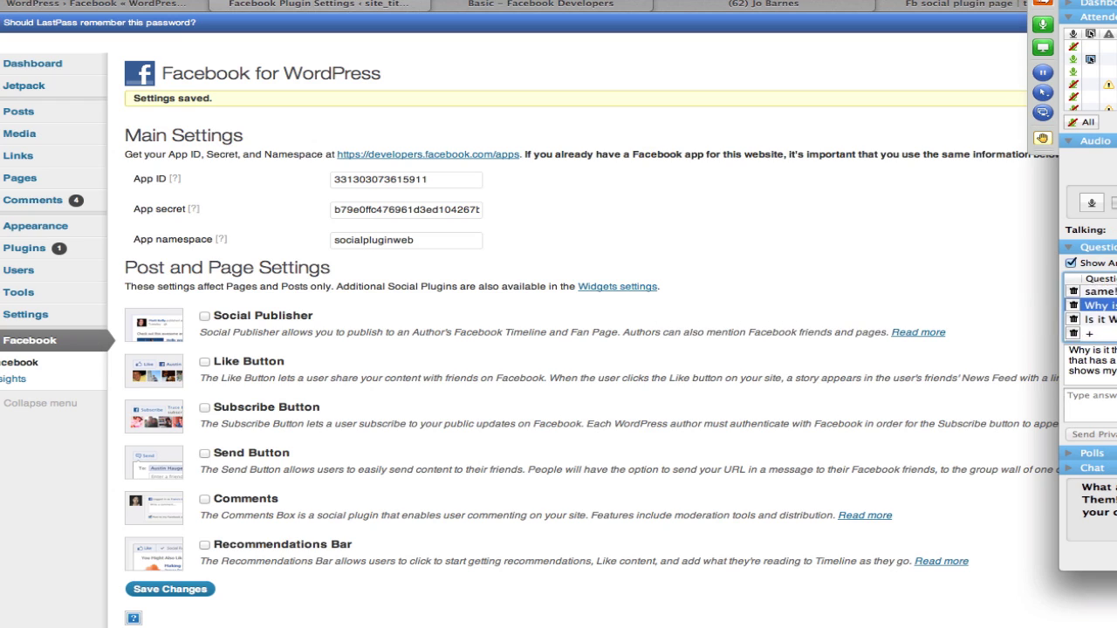
scroll(1090, 314, "down", 1)
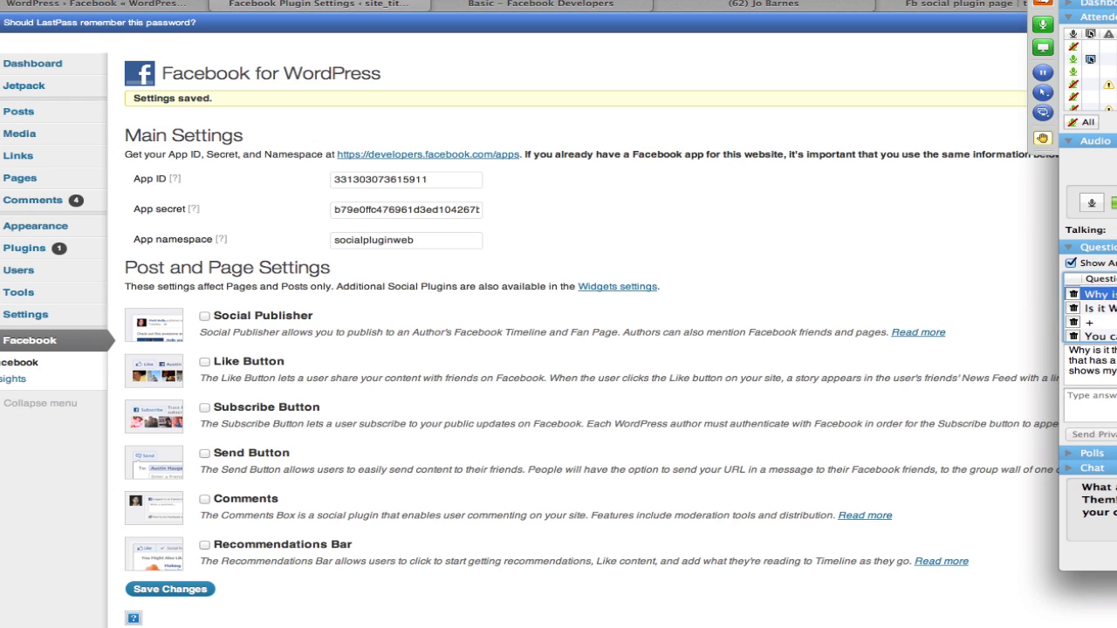
scroll(1090, 313, "down", 1)
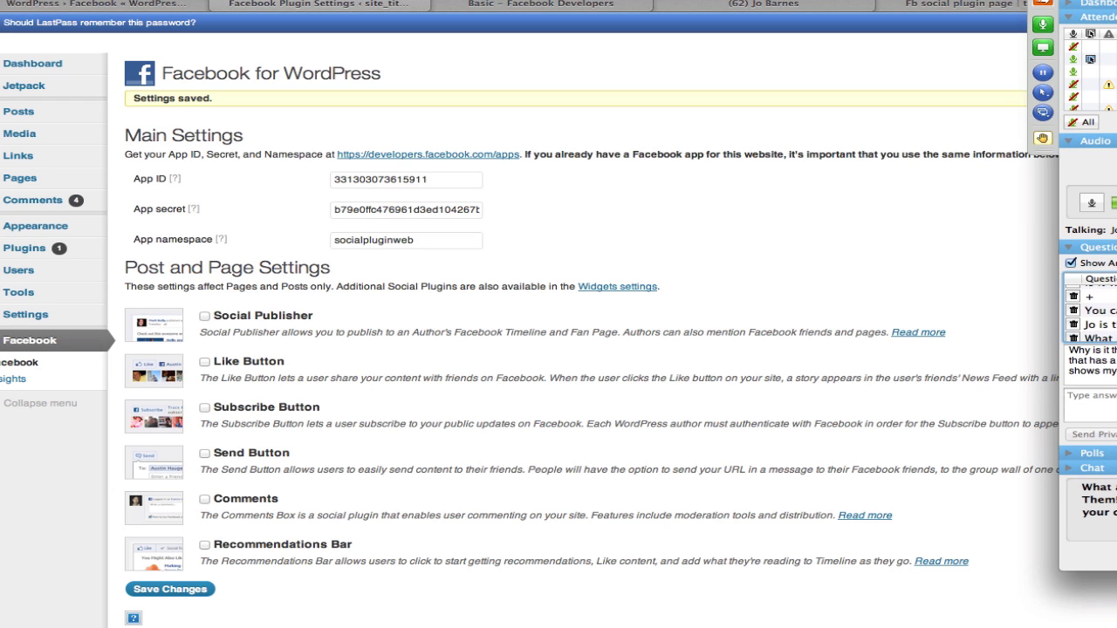
left_click(1092, 310)
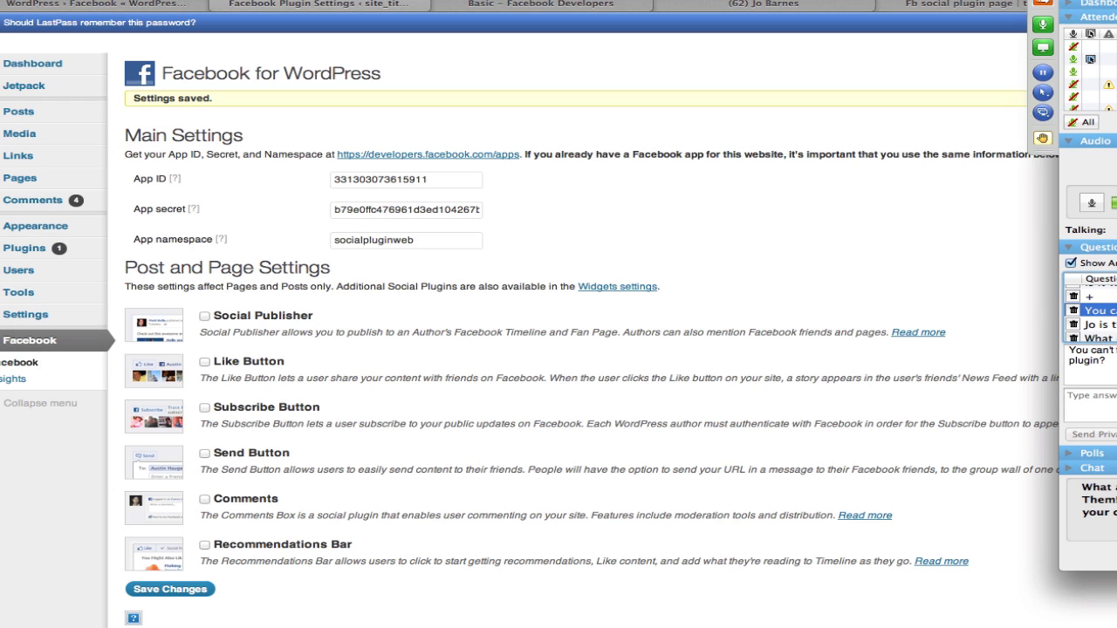
left_click(1093, 324)
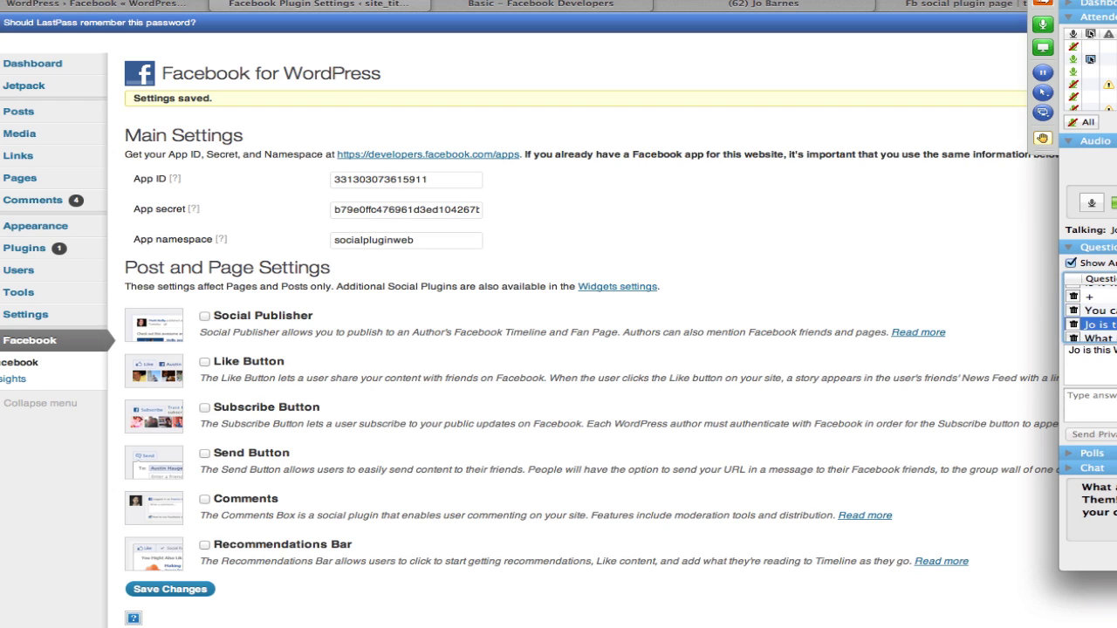
left_click(1092, 310)
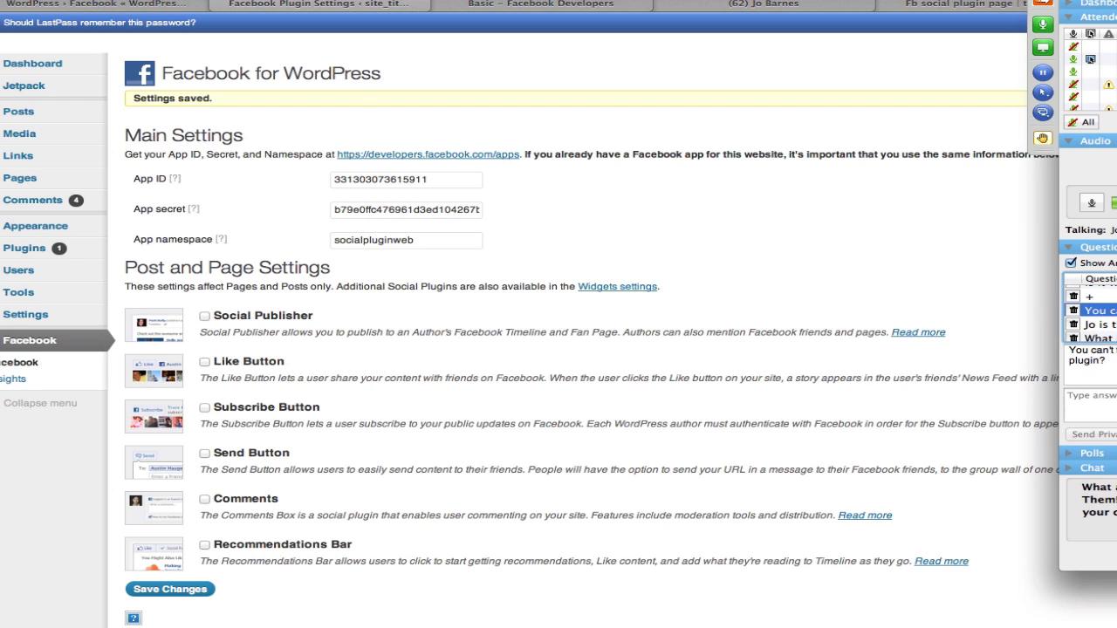
scroll(1092, 312, "down", 2)
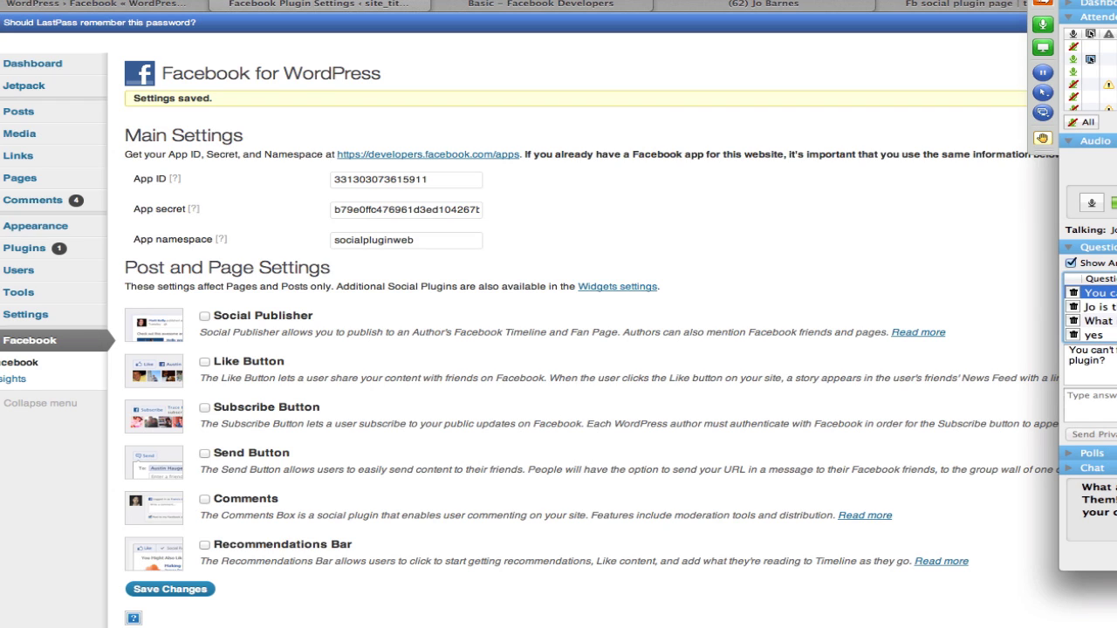
left_click(1092, 306)
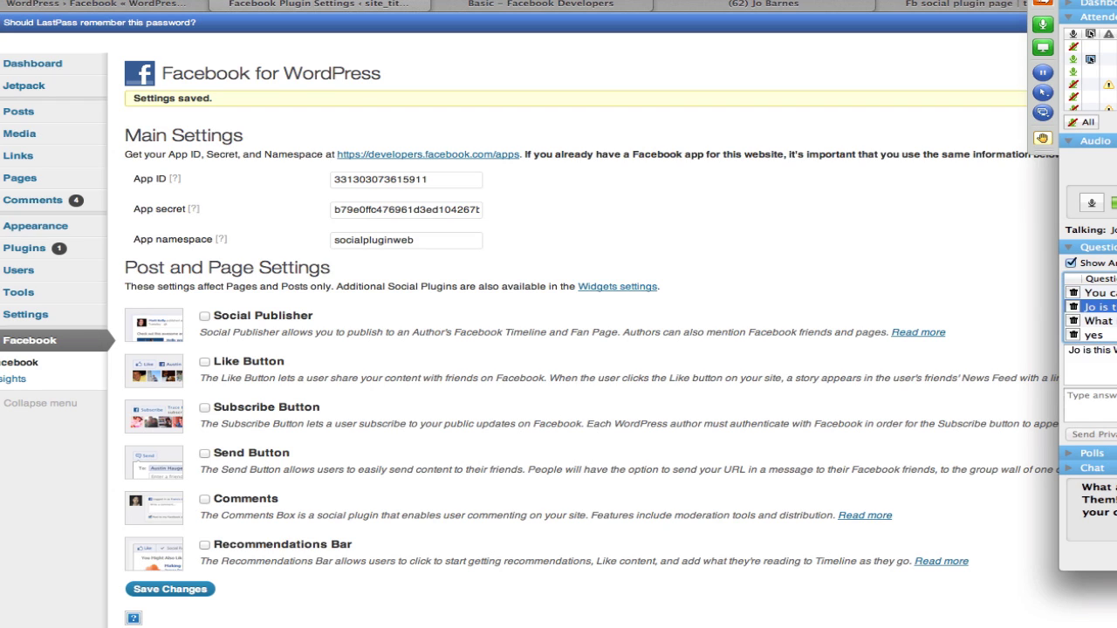
left_click(1092, 320)
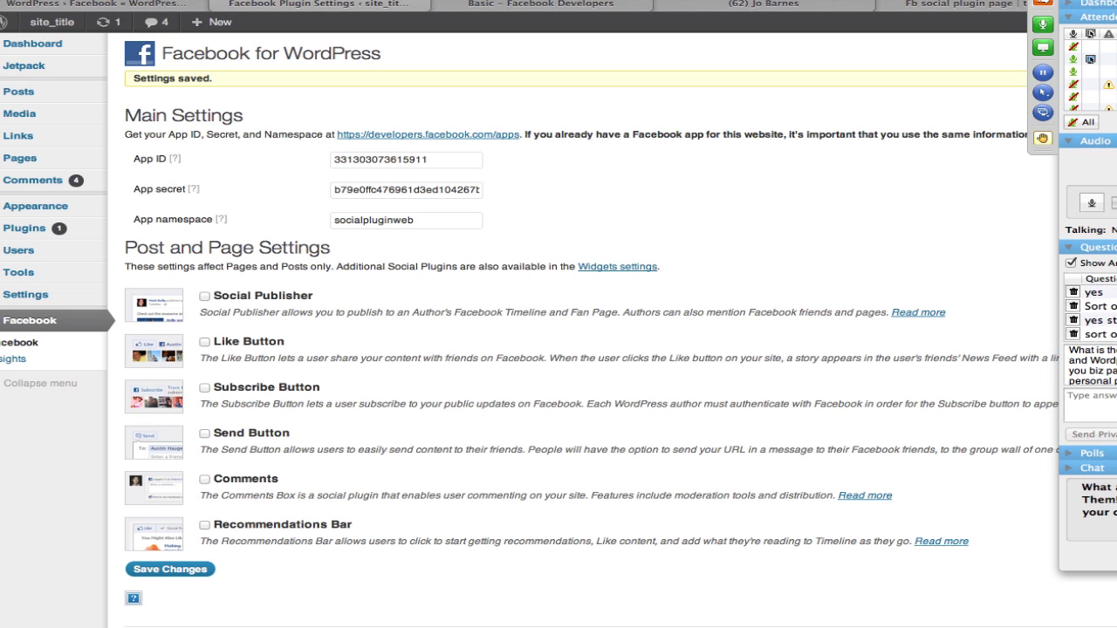
left_click(1092, 320)
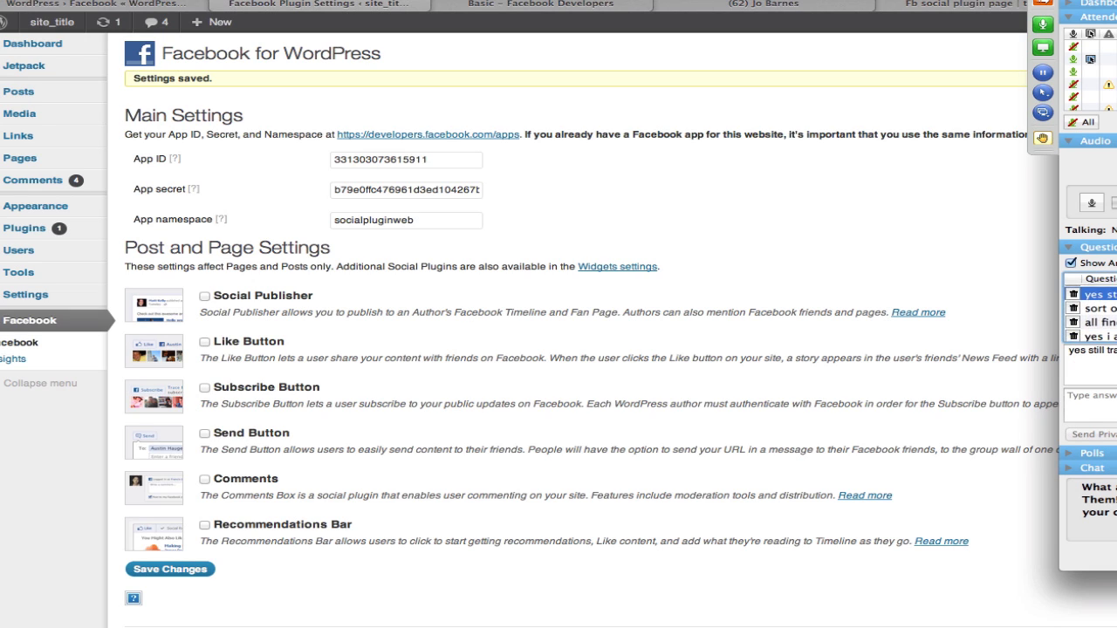
left_click(1095, 323)
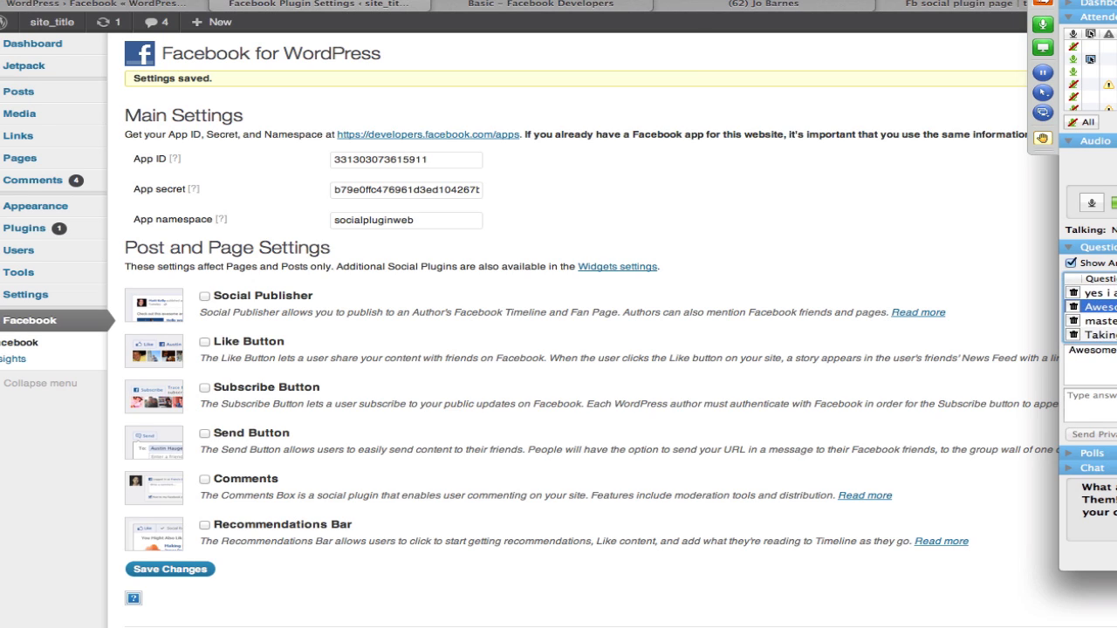
left_click(1095, 334)
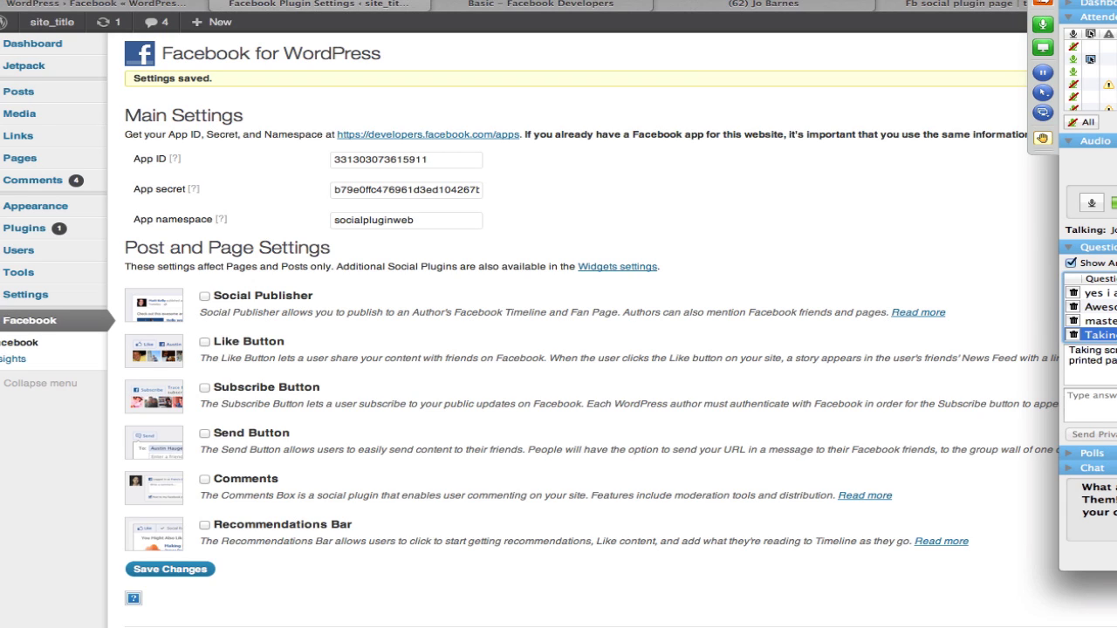
left_click(1095, 307)
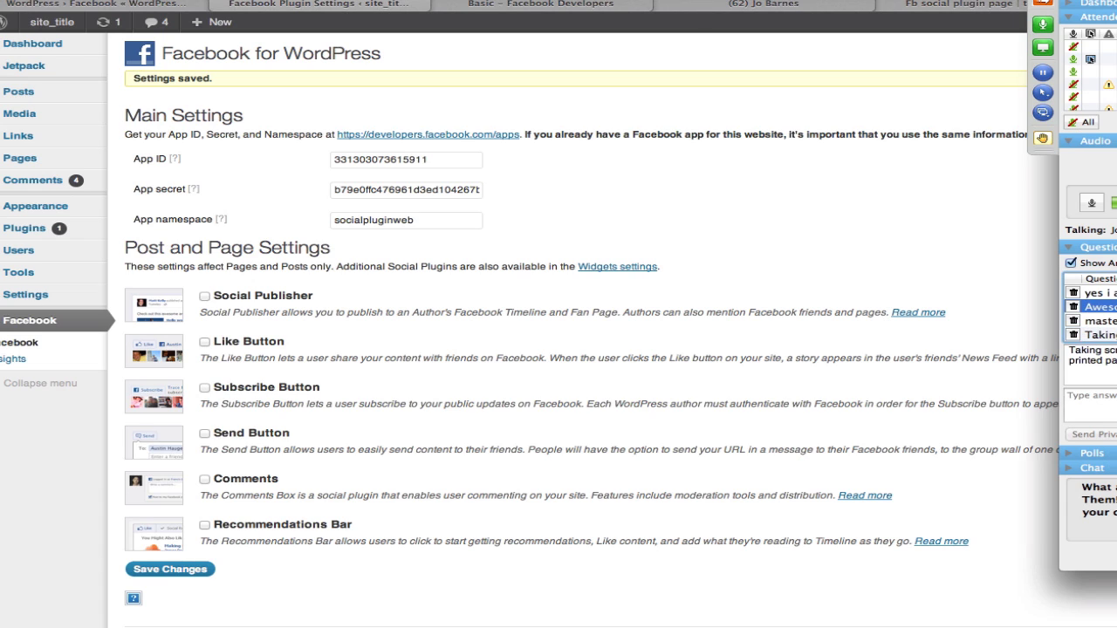
left_click(1095, 321)
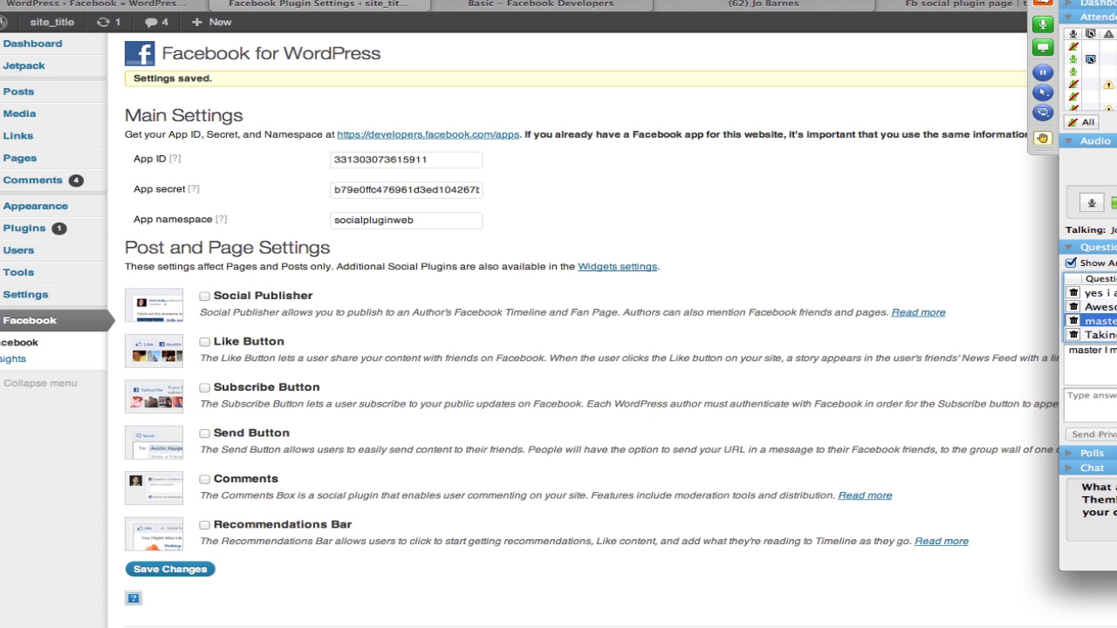
left_click(1095, 315)
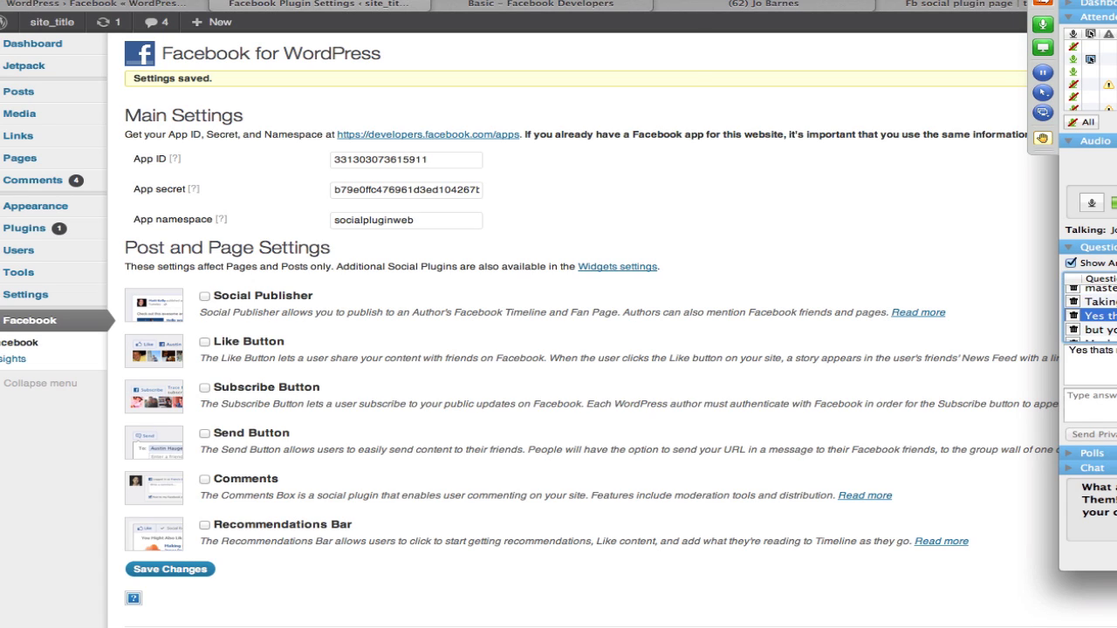
left_click(1094, 329)
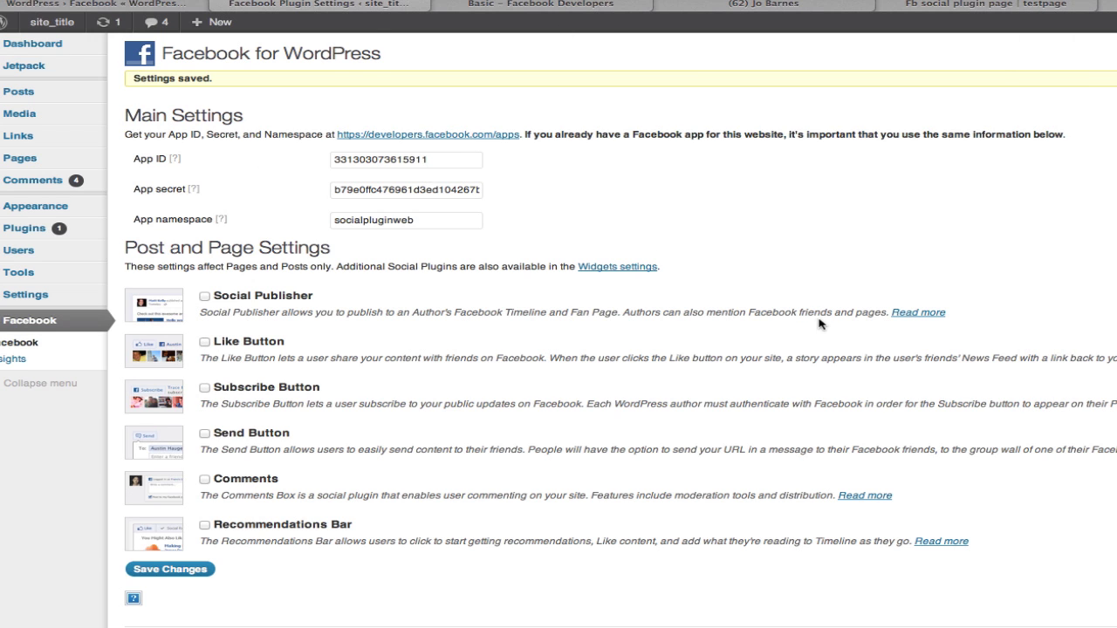
Tick Social Publisher and follow the link to connect the Facebook account to WordPress.
scroll(820, 324, "down", 1)
left_click(205, 296)
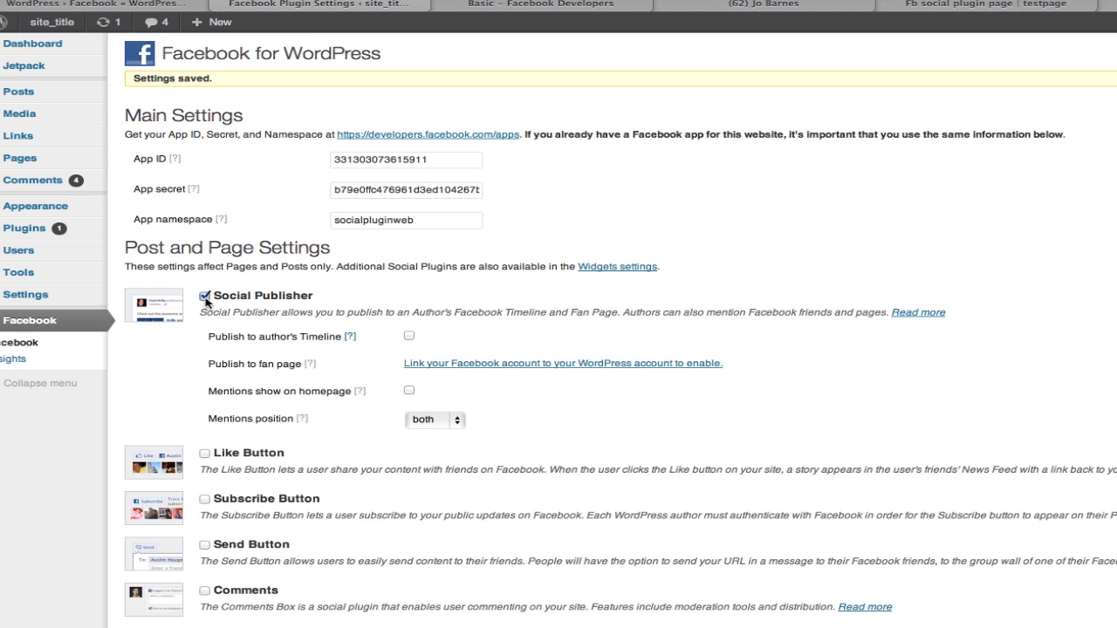
scroll(826, 413, "down", 3)
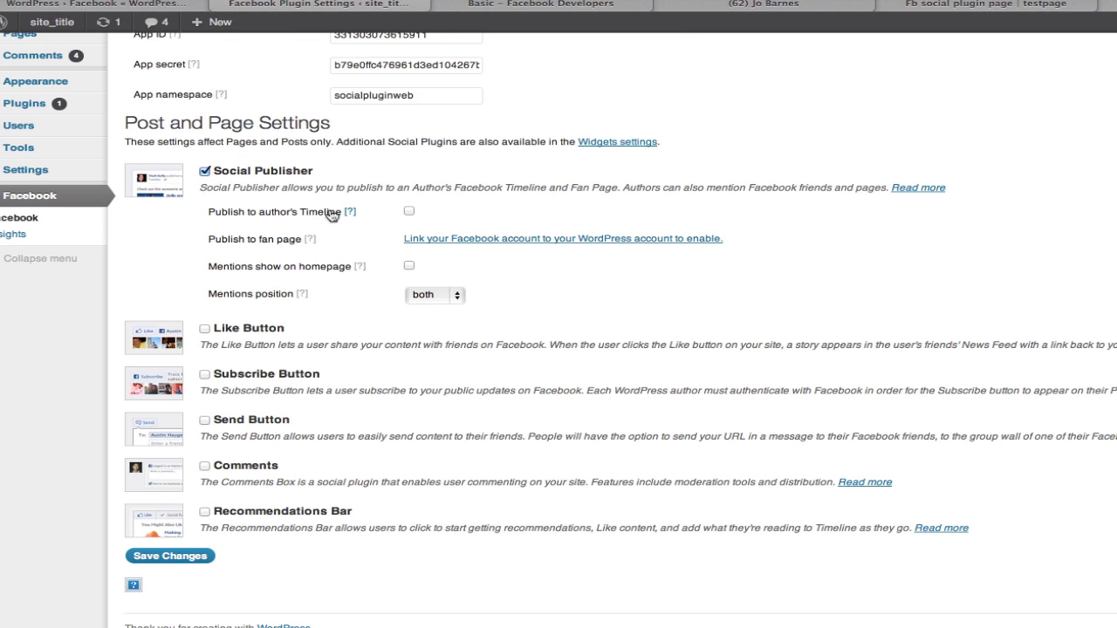
left_click(493, 239)
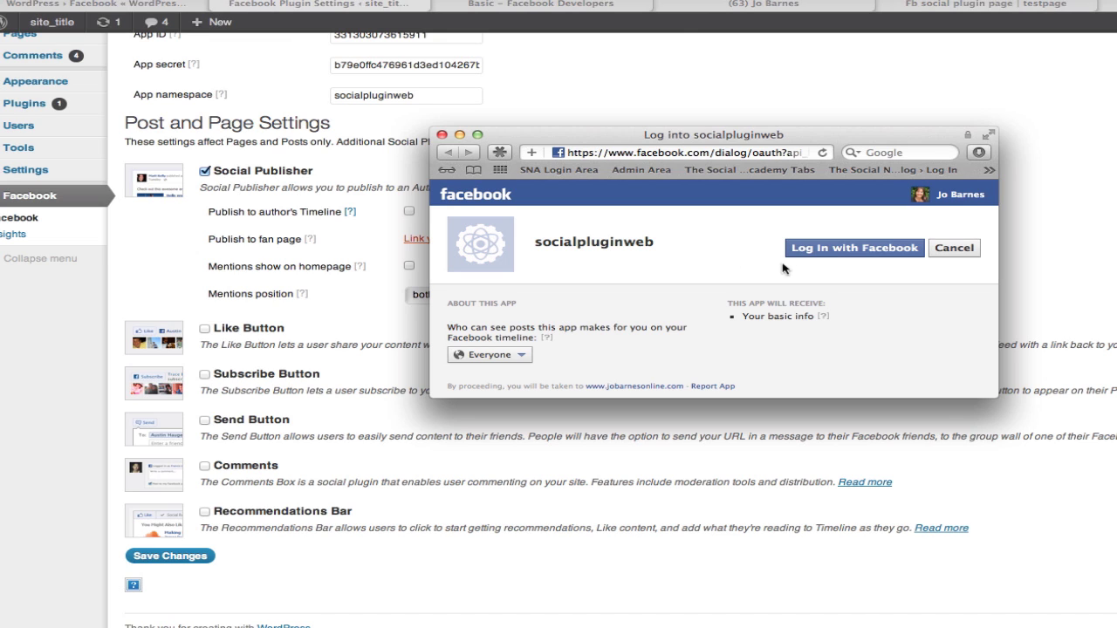
Log in to socialpluginweb with Facebook and allow it to manage pages and post.
left_click(840, 253)
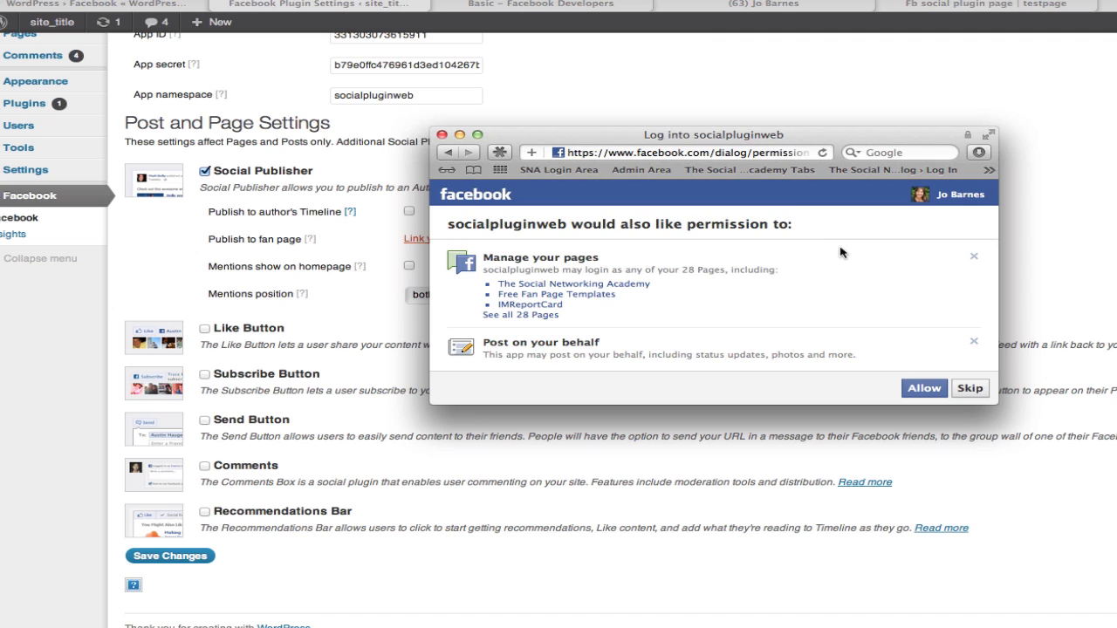
left_click(927, 394)
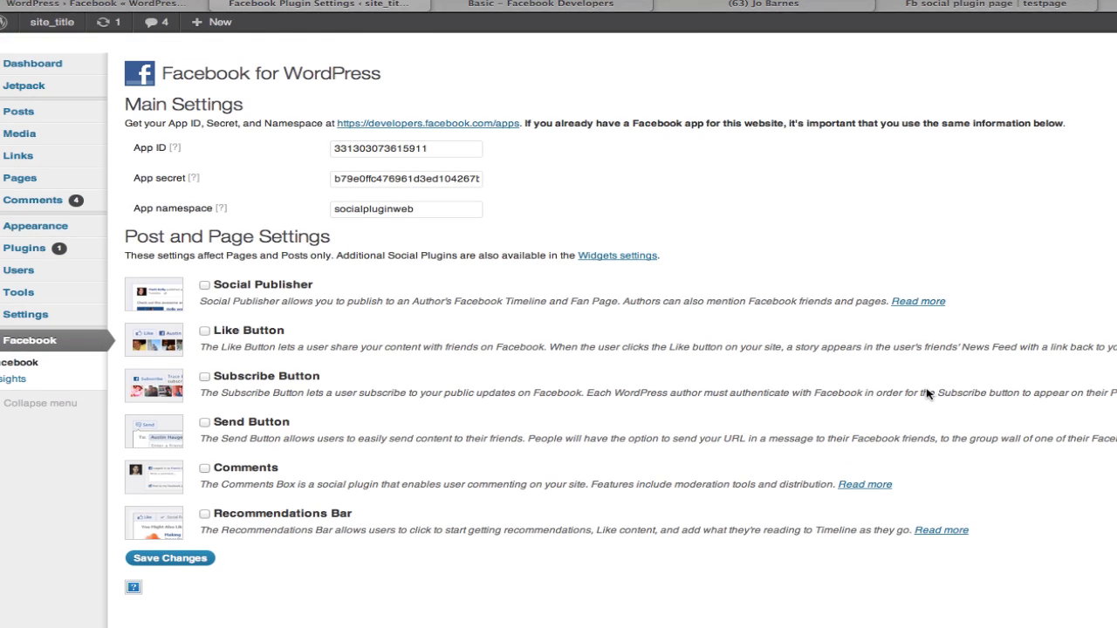
Re-tick Social Publisher and choose the Social Networking Academy test page as the fan page.
left_click(204, 285)
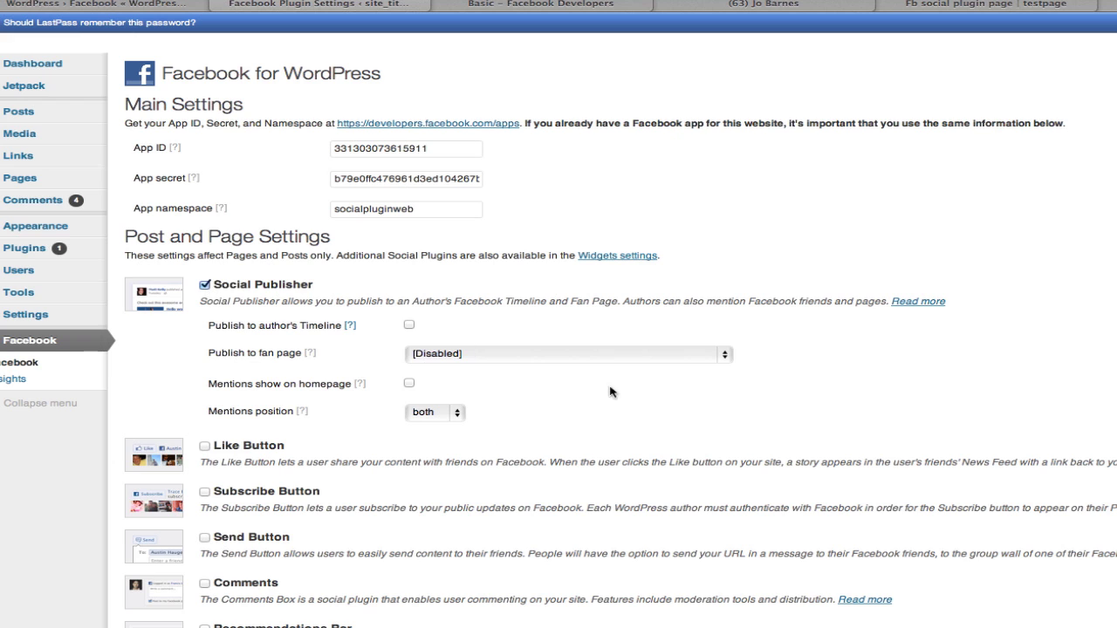
left_click(725, 357)
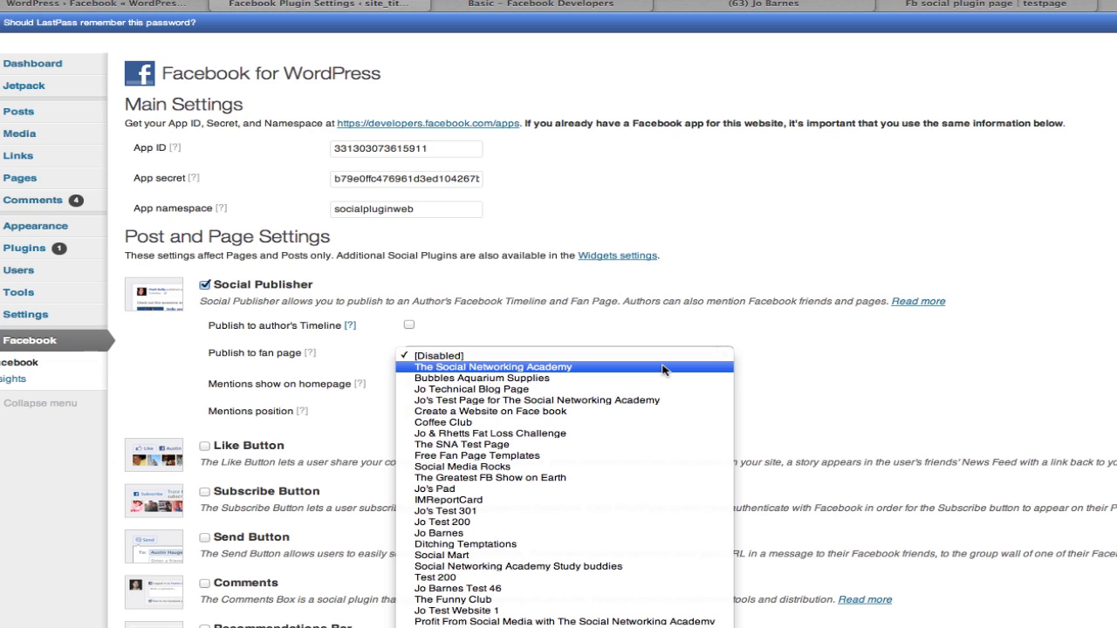
left_click(632, 400)
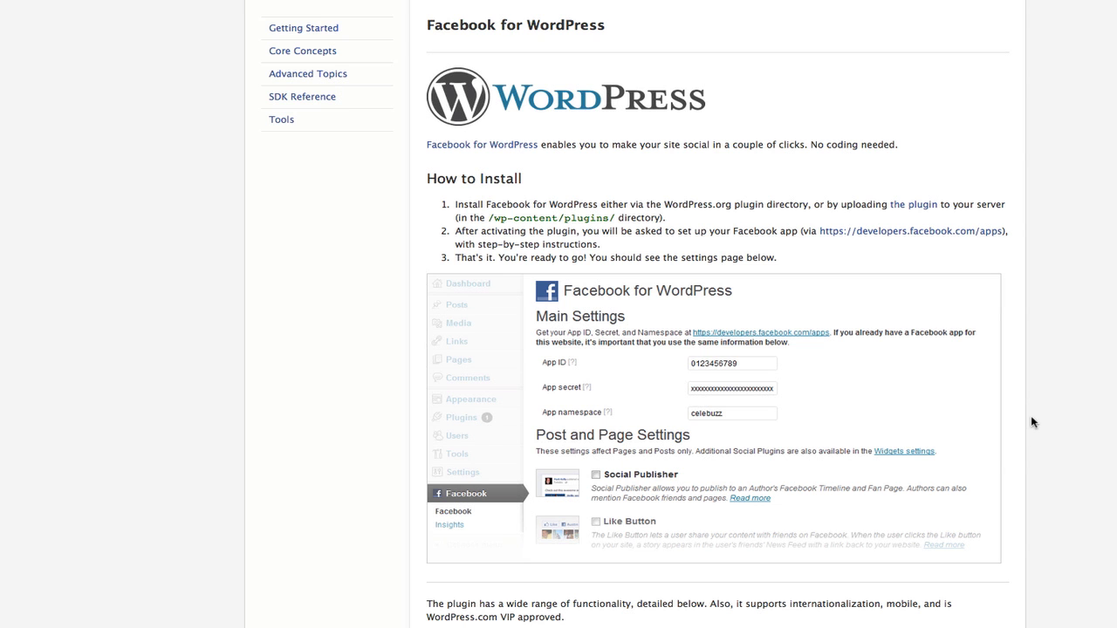
Scroll the docs down to the 'Enable Publishing to an Author's Timeline' steps and review them.
scroll(1072, 464, "down", 5)
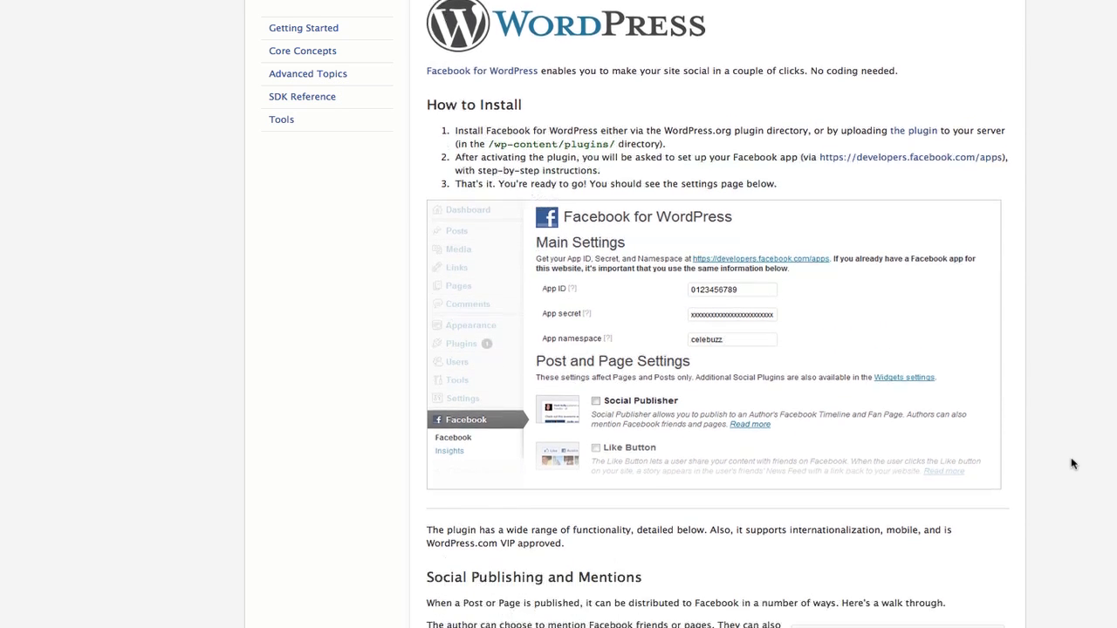
scroll(1072, 464, "down", 3)
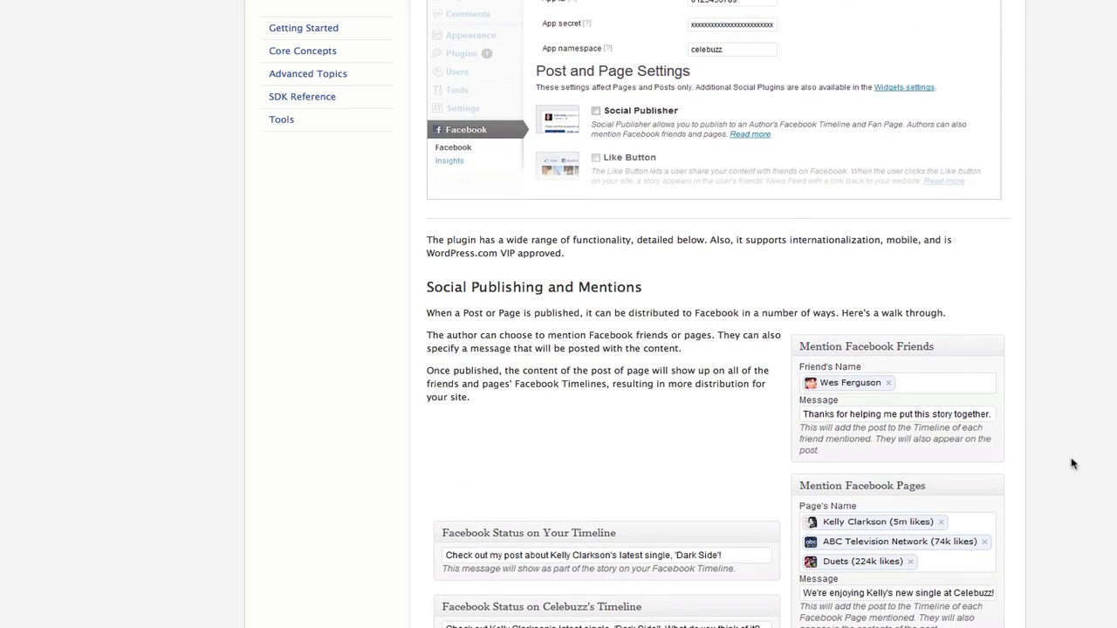
scroll(1072, 463, "down", 9)
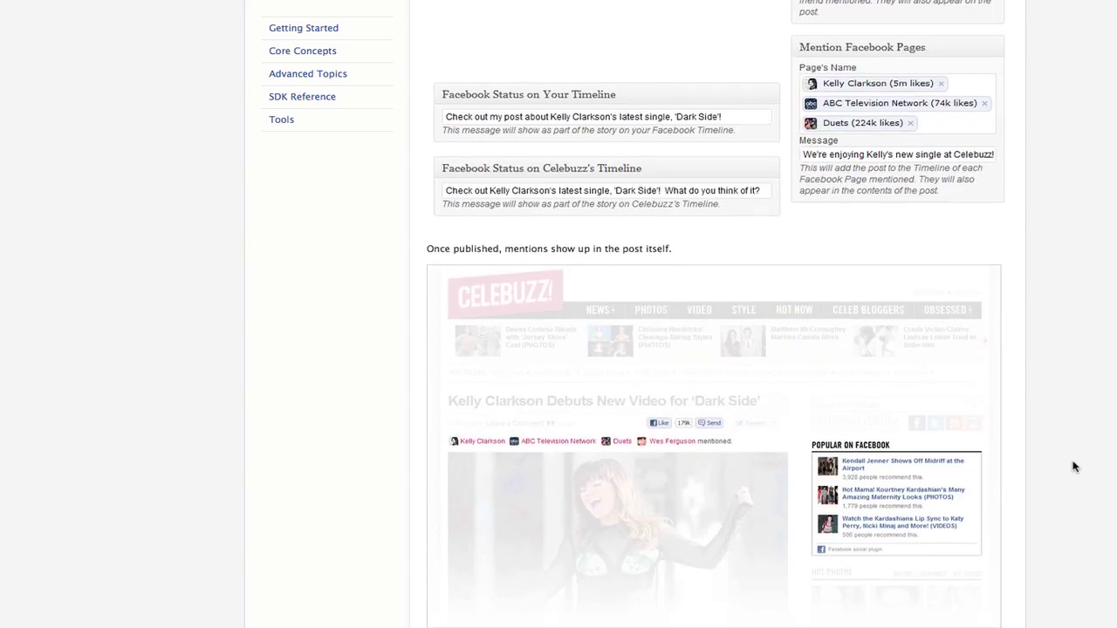
scroll(1073, 467, "down", 16)
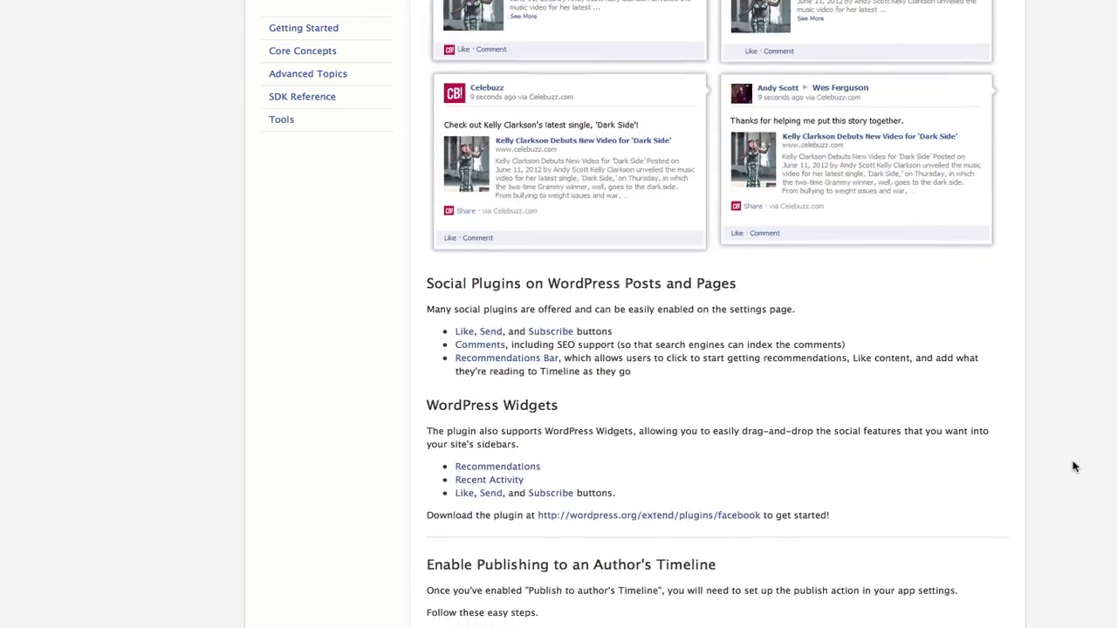
scroll(1074, 467, "down", 9)
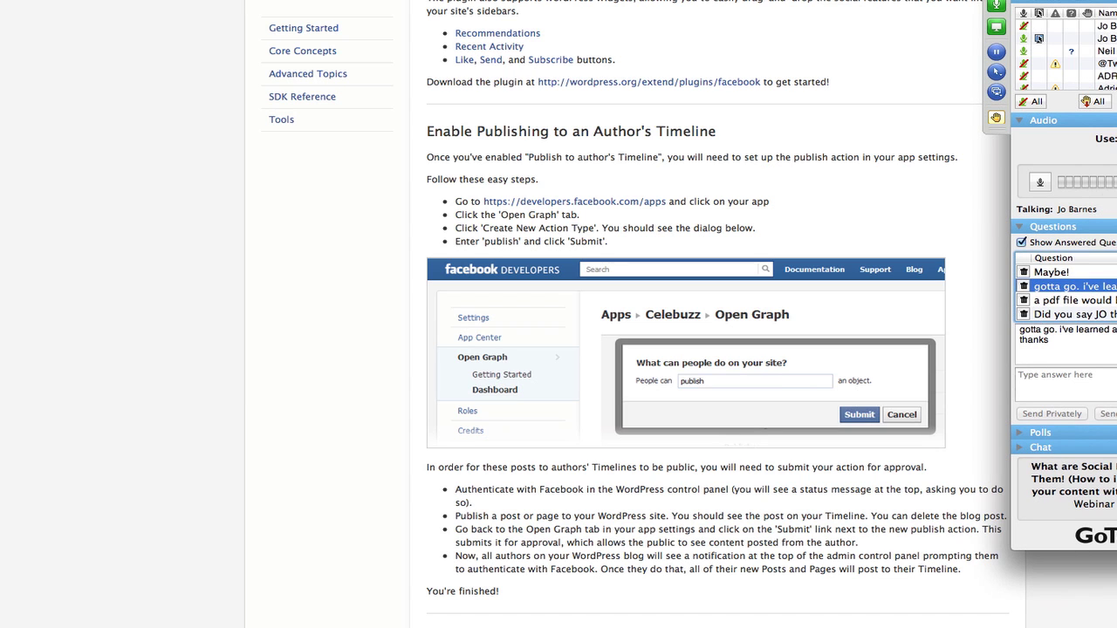
key("Down")
key("Down")
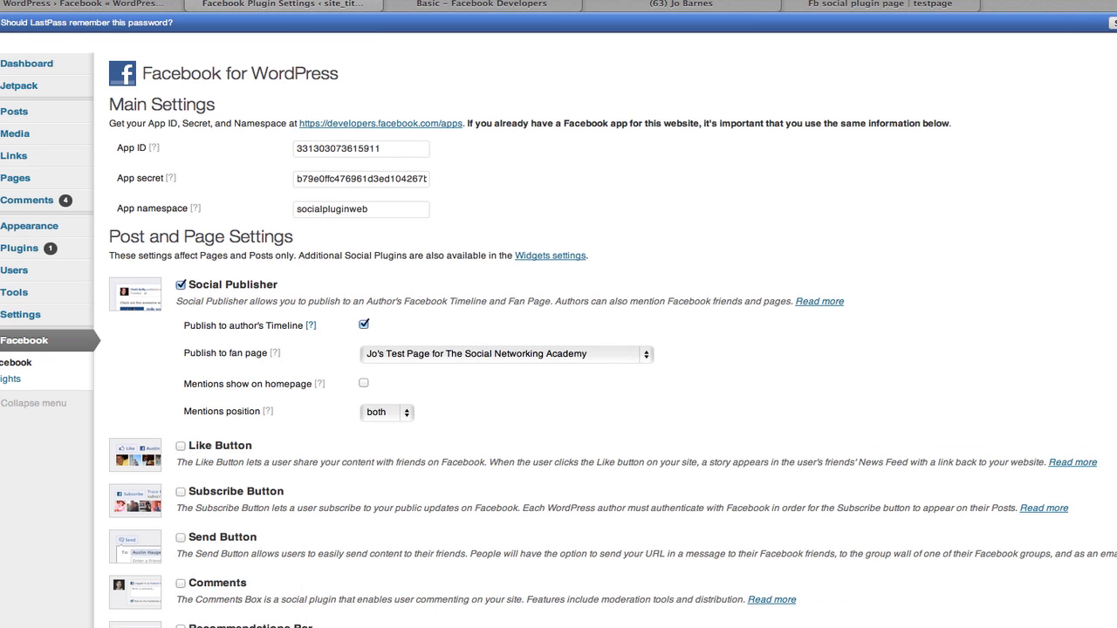
Return to the socialpluginweb app's Basic settings and go to its Open Graph section.
left_click(510, 5)
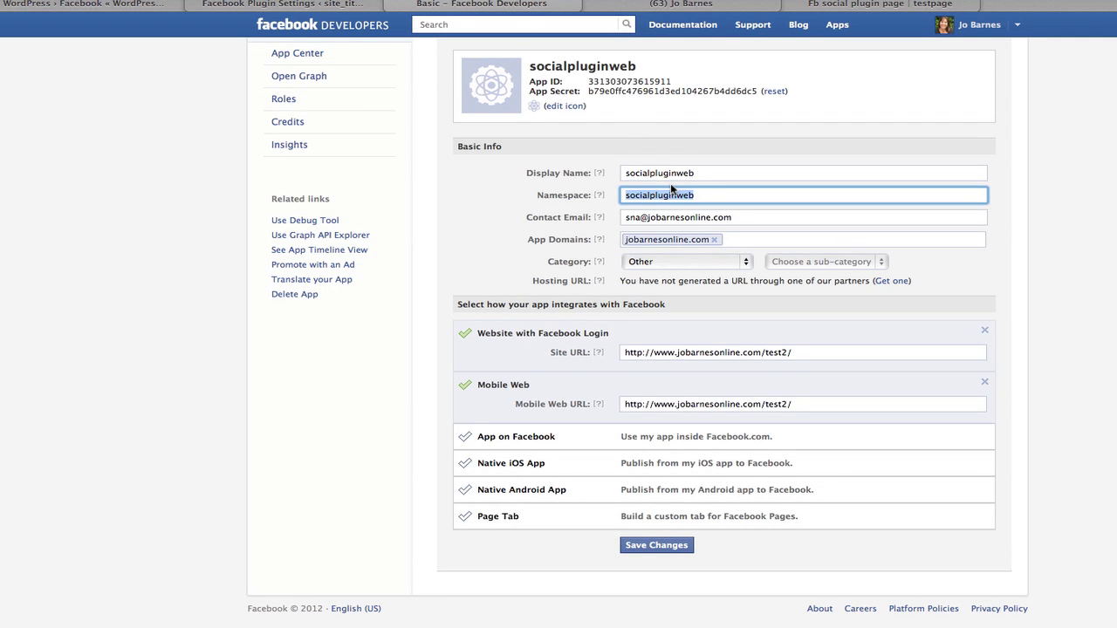
scroll(427, 192, "up", 3)
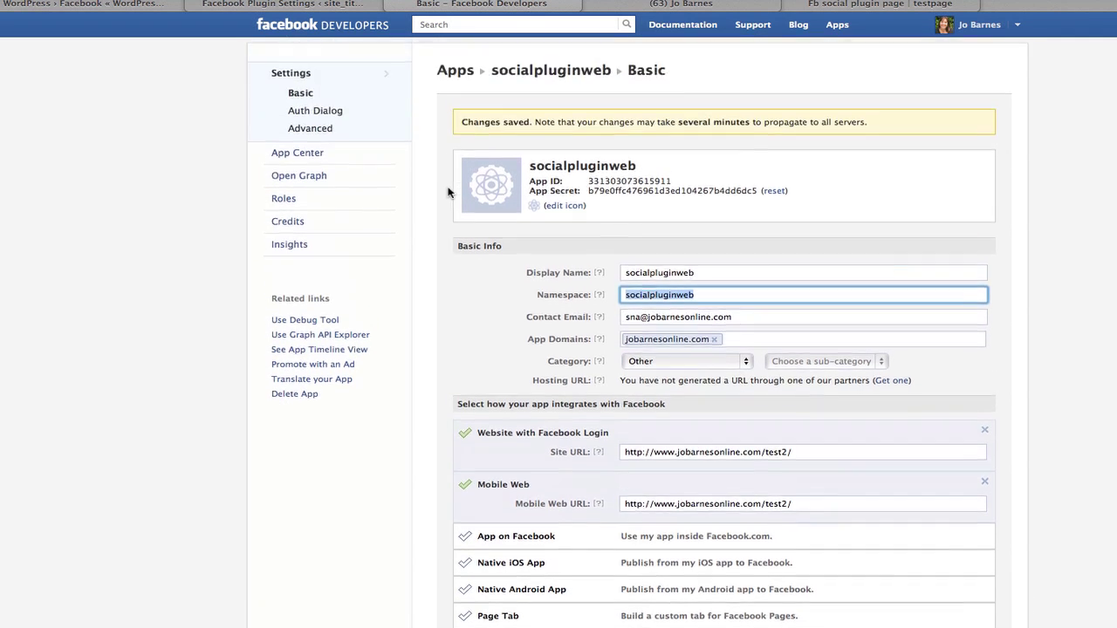
left_click(299, 177)
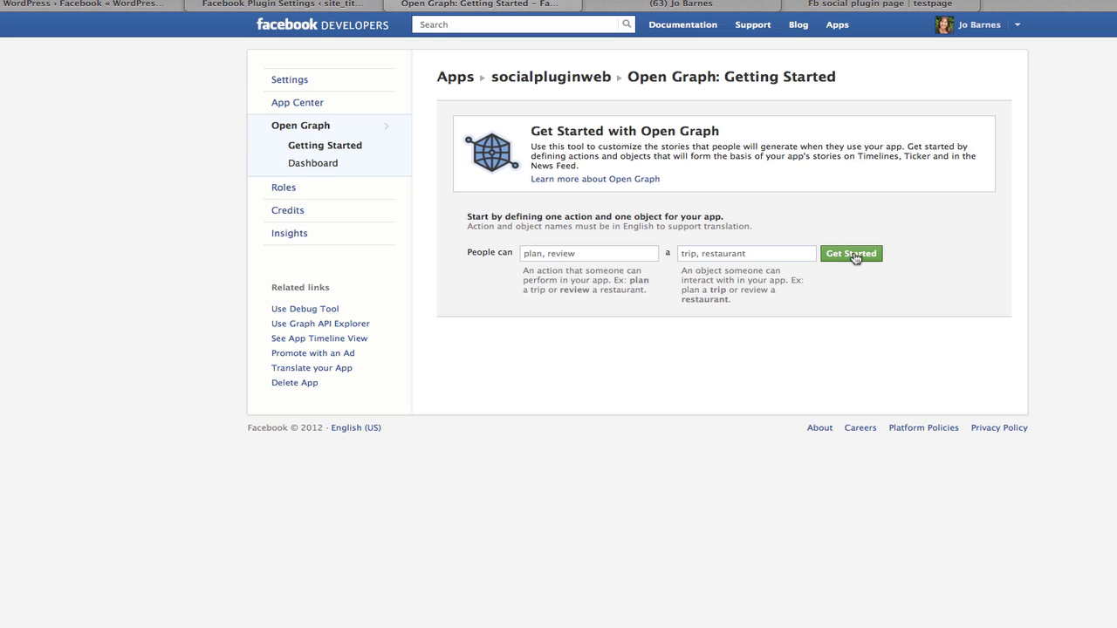
Create an Open Graph 'publish' action on an 'article' object for the app.
left_click(855, 257)
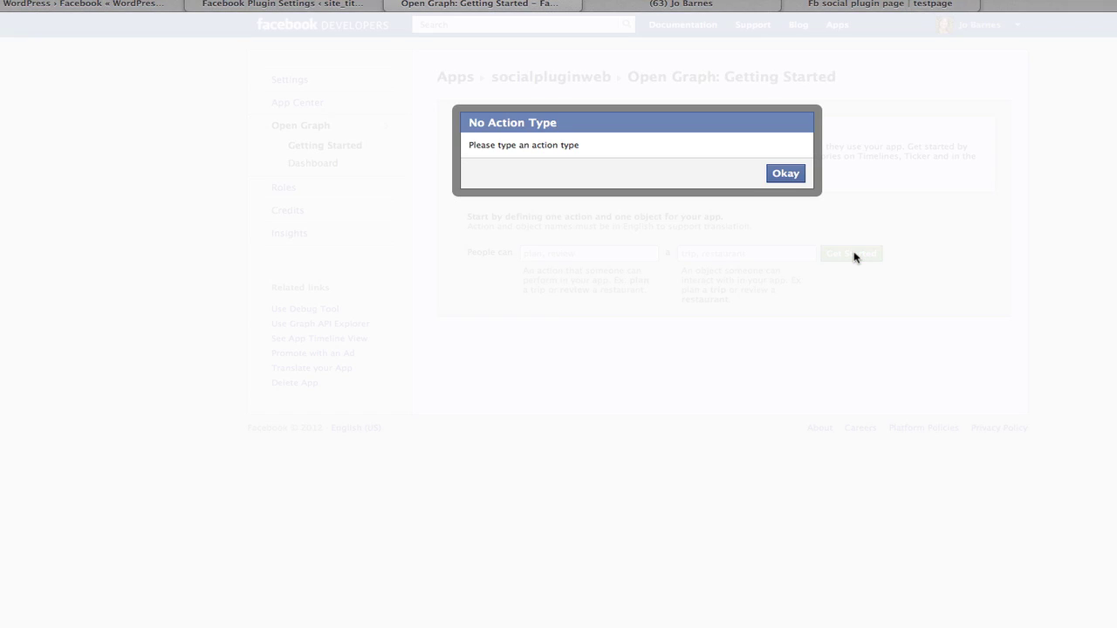
left_click(789, 176)
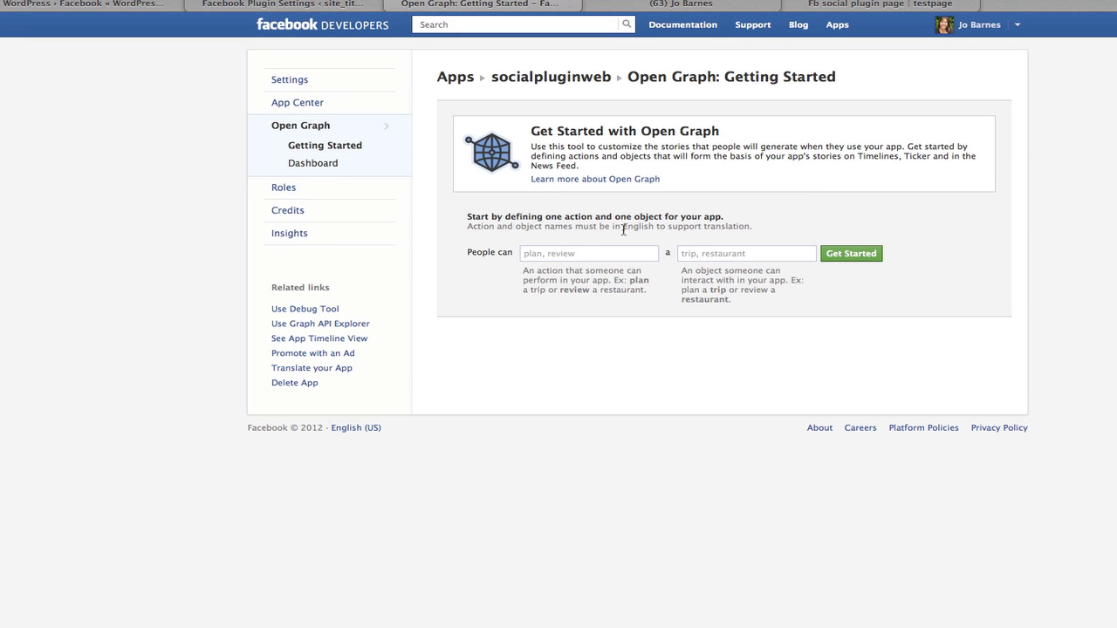
left_click(589, 252)
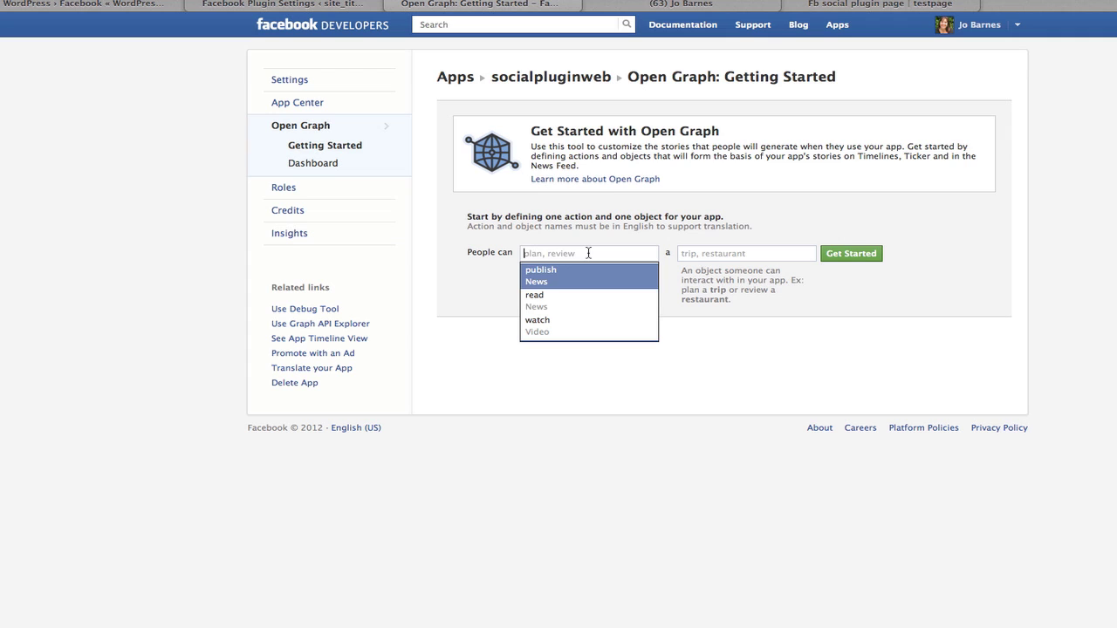
left_click(554, 275)
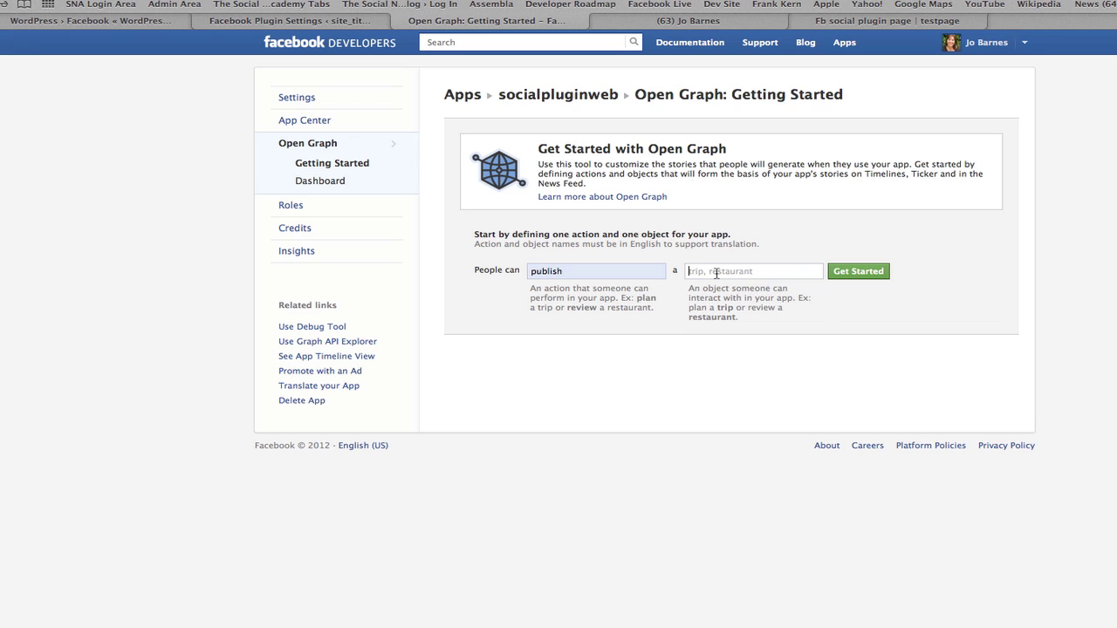
left_click(716, 272)
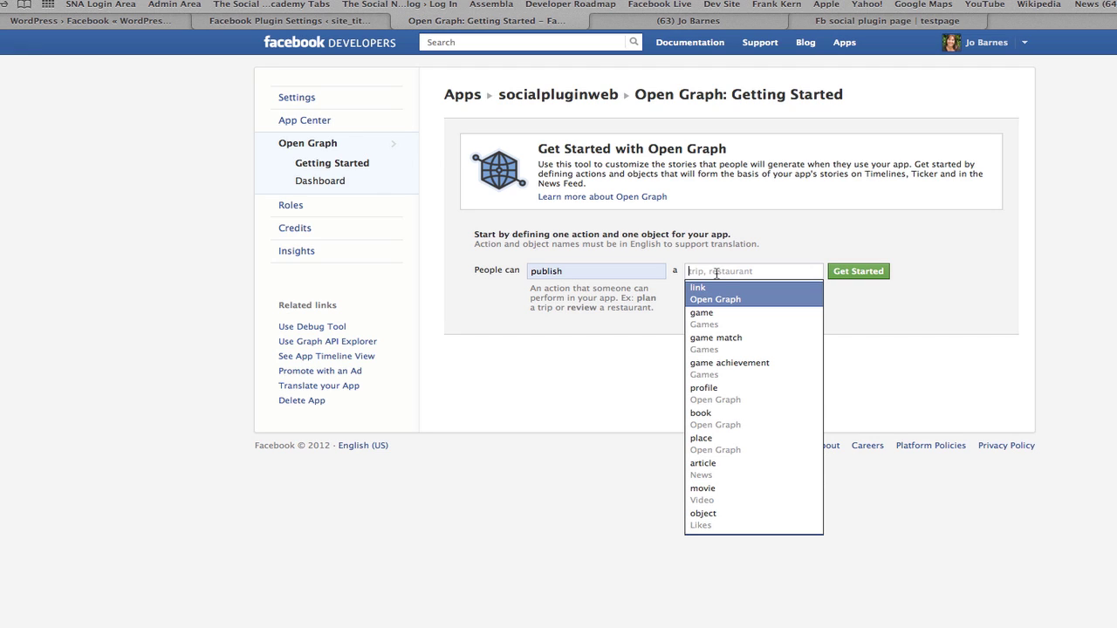
left_click(716, 471)
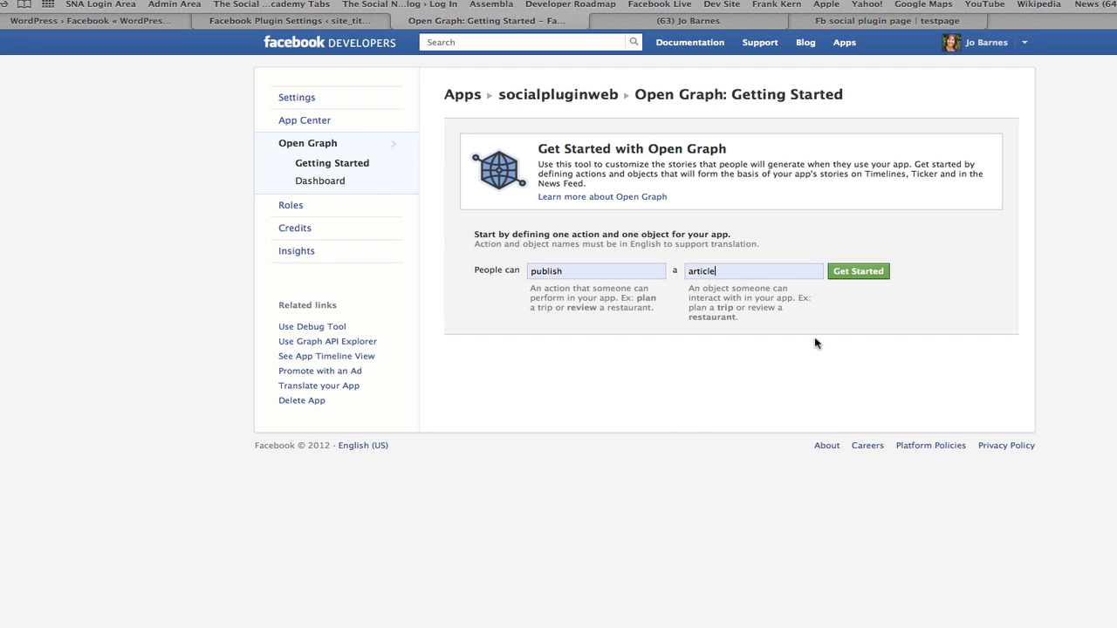
left_click(856, 271)
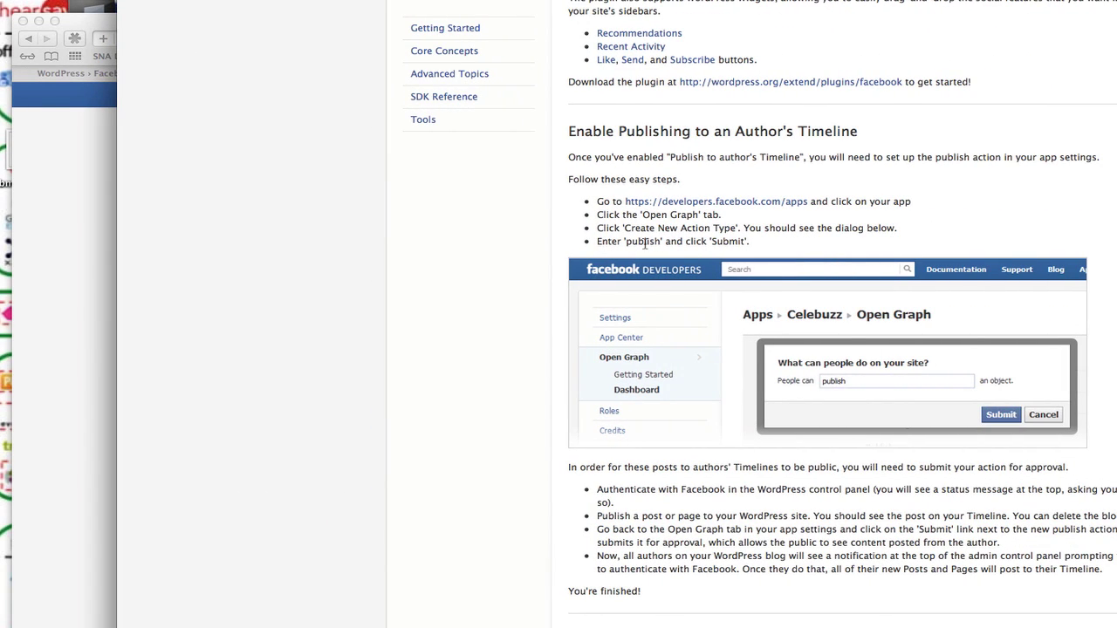
Read through the Enable Publishing docs, then bring the socialpluginweb Open Graph dashboard window forward.
scroll(941, 404, "down", 3)
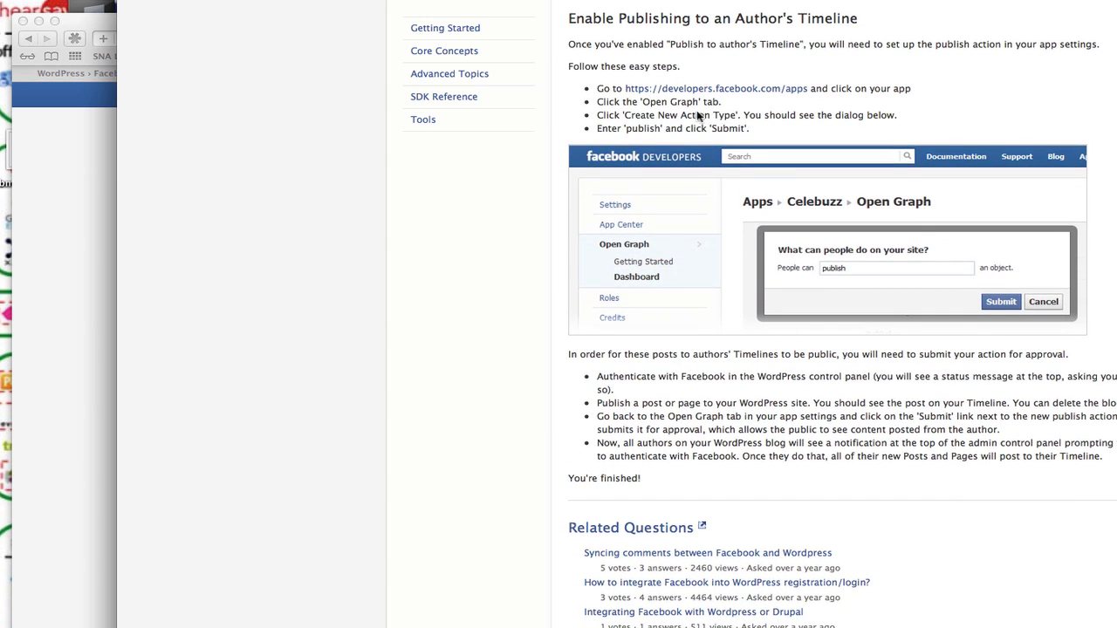
scroll(611, 314, "right", 3)
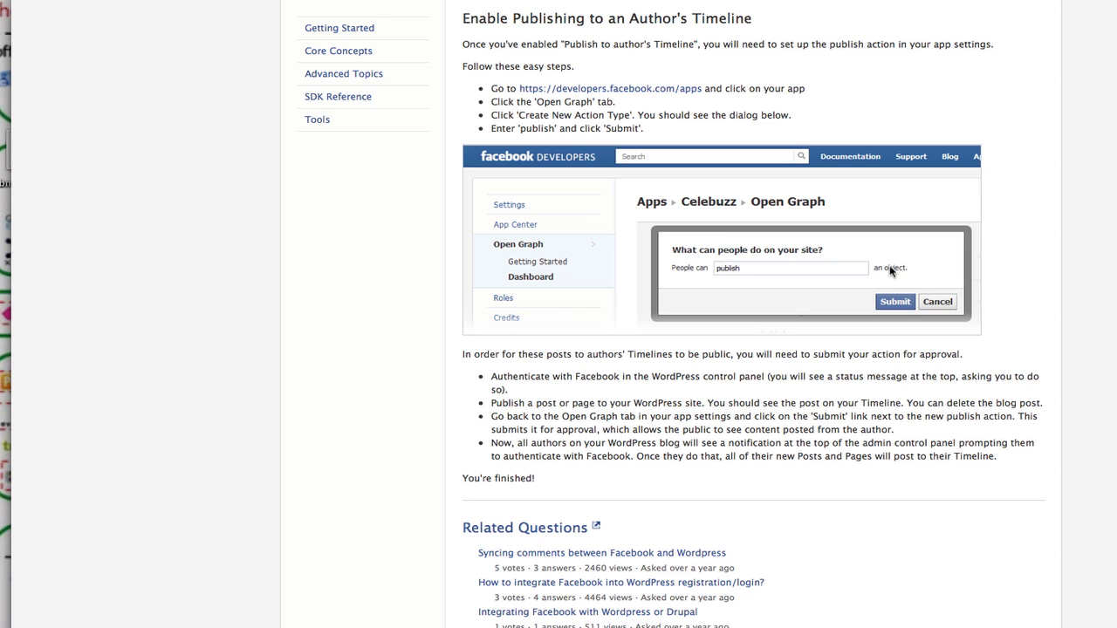
key("ctrl+Left")
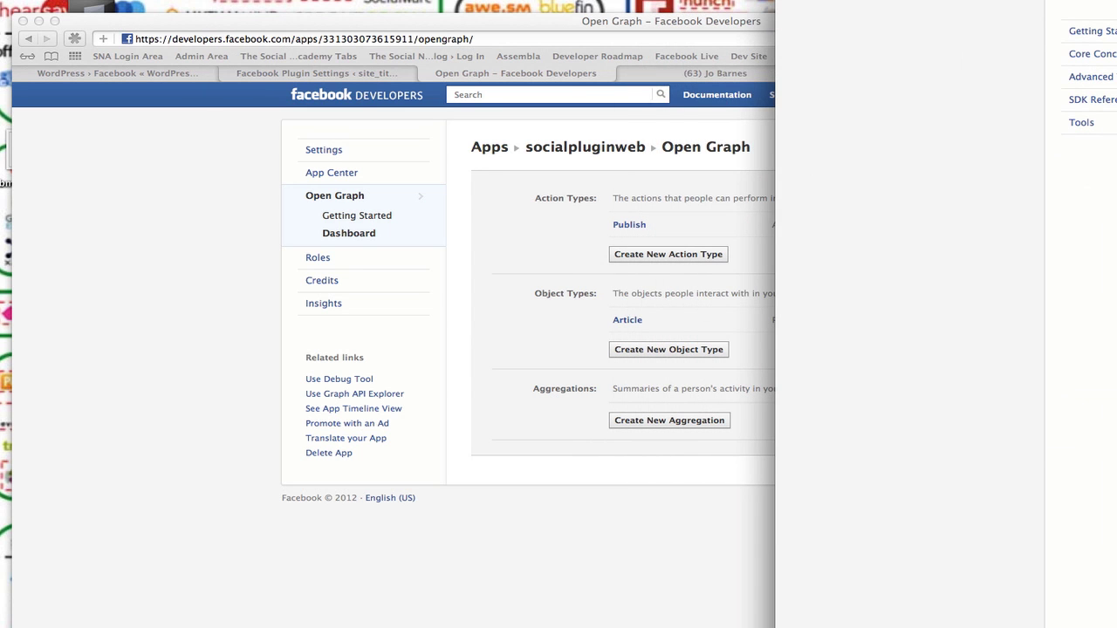
key("ctrl+Right")
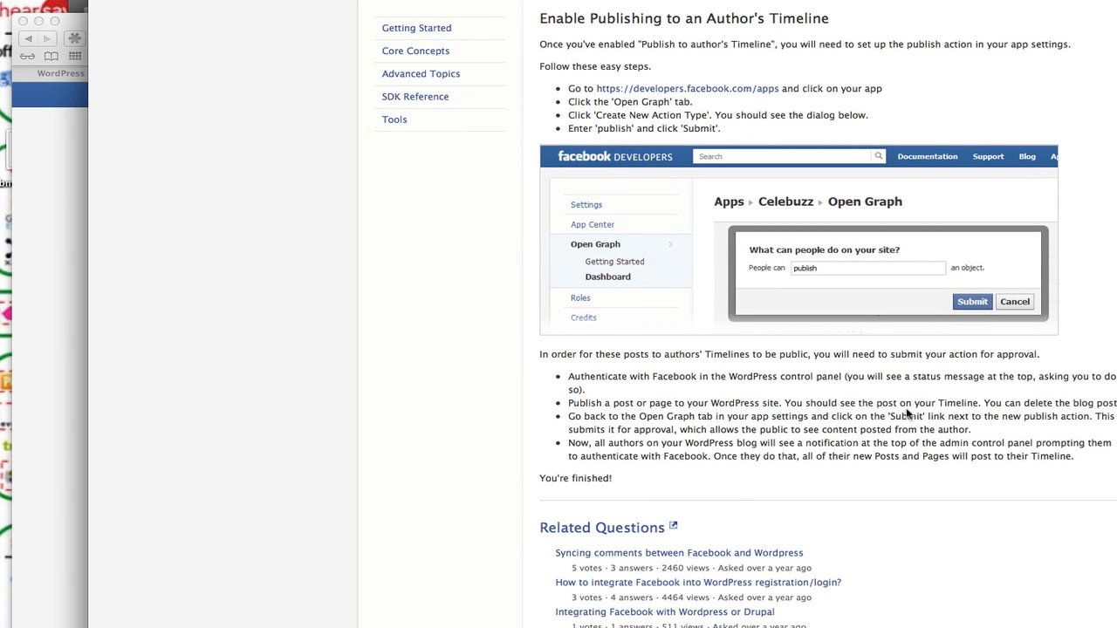
scroll(709, 196, "up", 10)
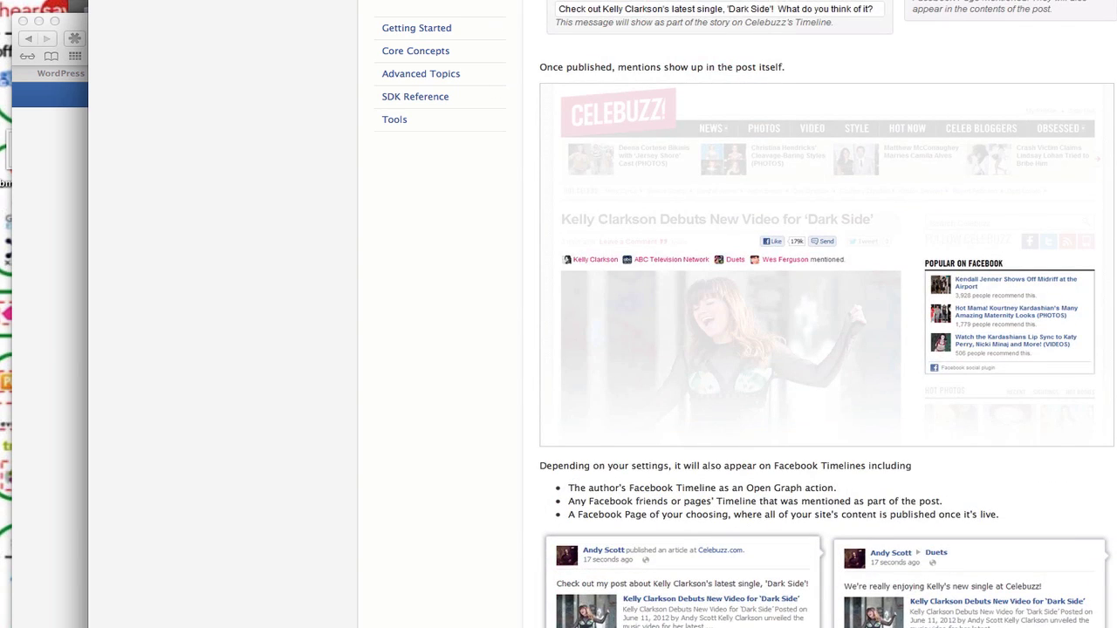
key("super+grave")
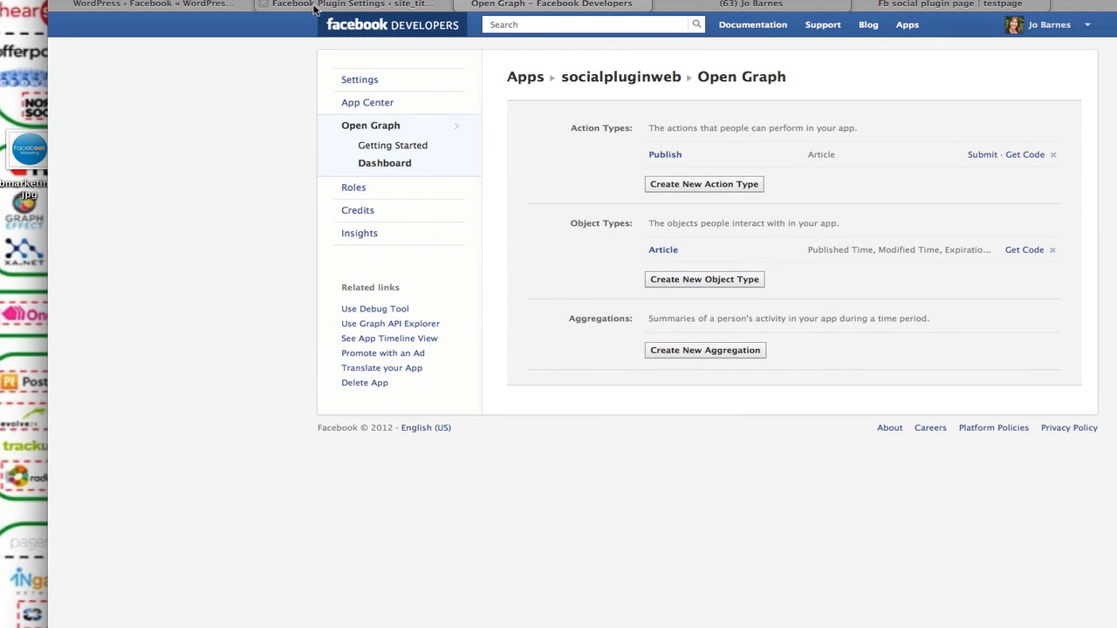
Return to the Facebook for WordPress settings and review them, leaving Publish to author's Timeline unchecked.
left_click(278, 76)
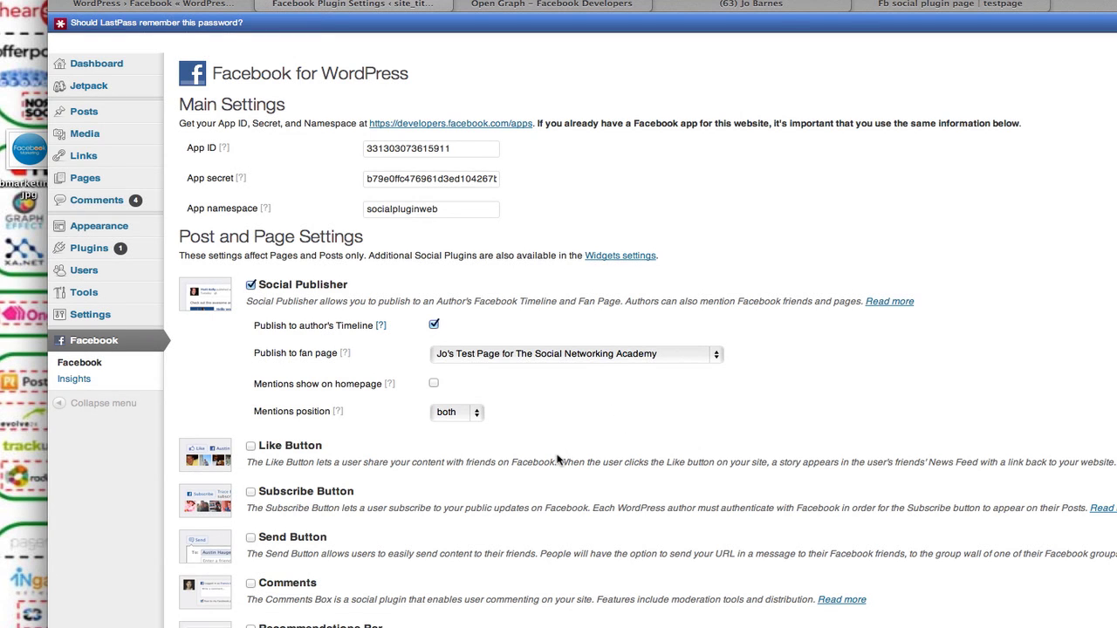
scroll(558, 460, "down", 3)
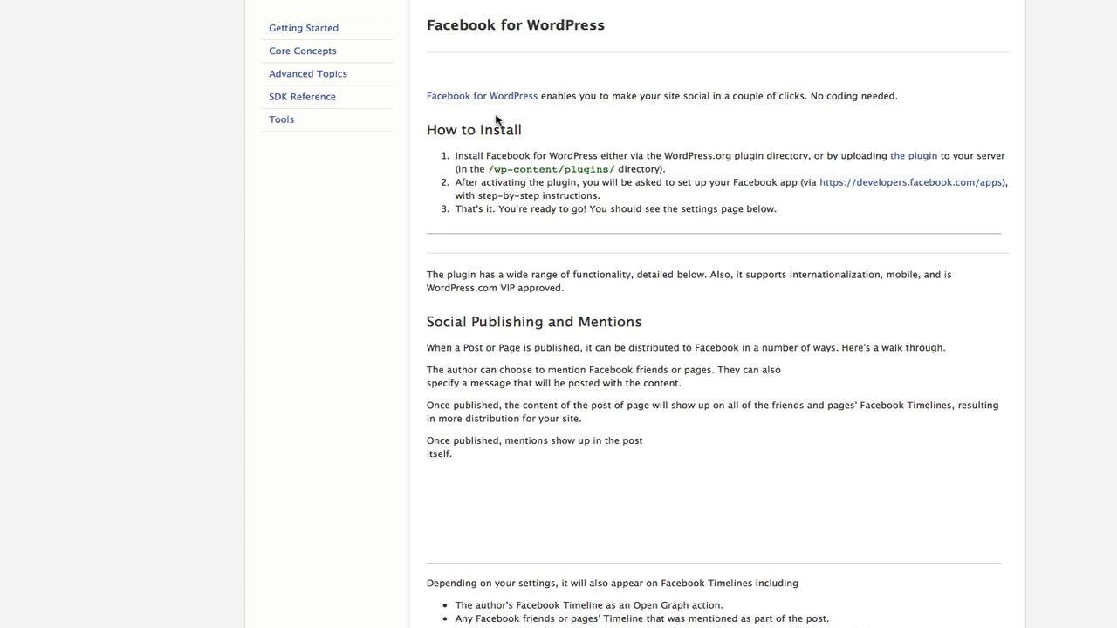
scroll(857, 329, "down", 2)
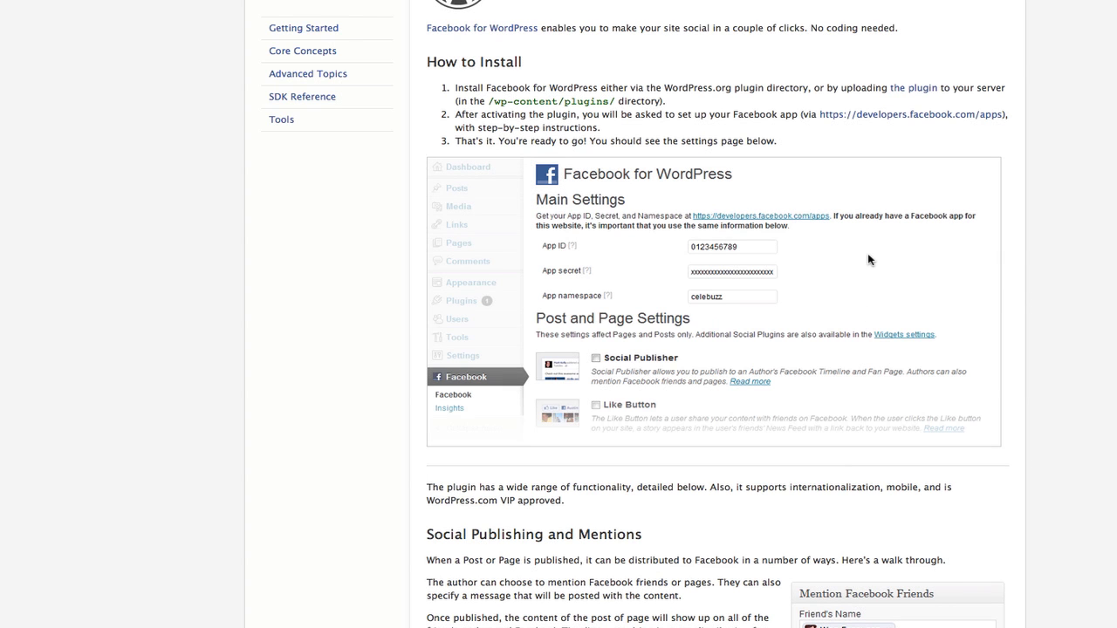
scroll(867, 259, "down", 6)
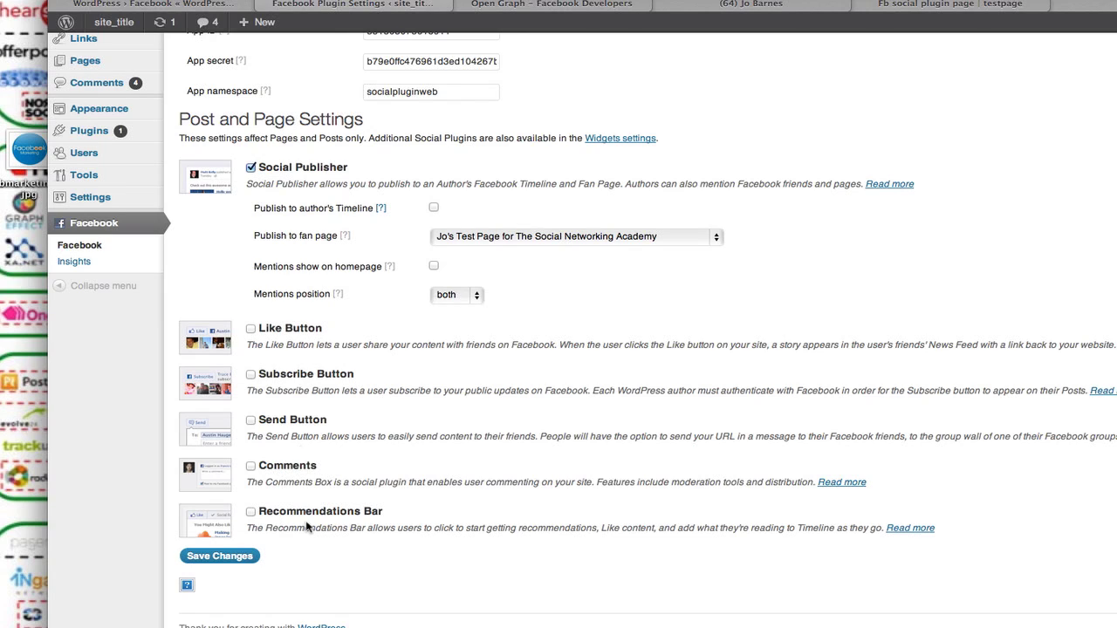
Enable the Like Button with Send and Show faces, positioned at the top.
left_click(250, 329)
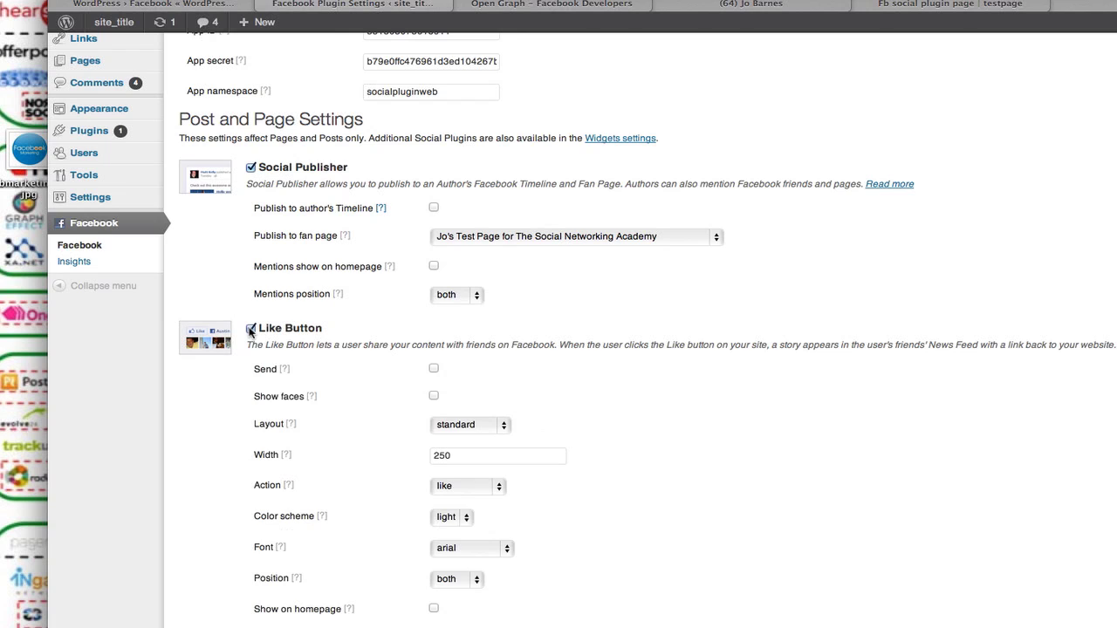
scroll(642, 503, "down", 3)
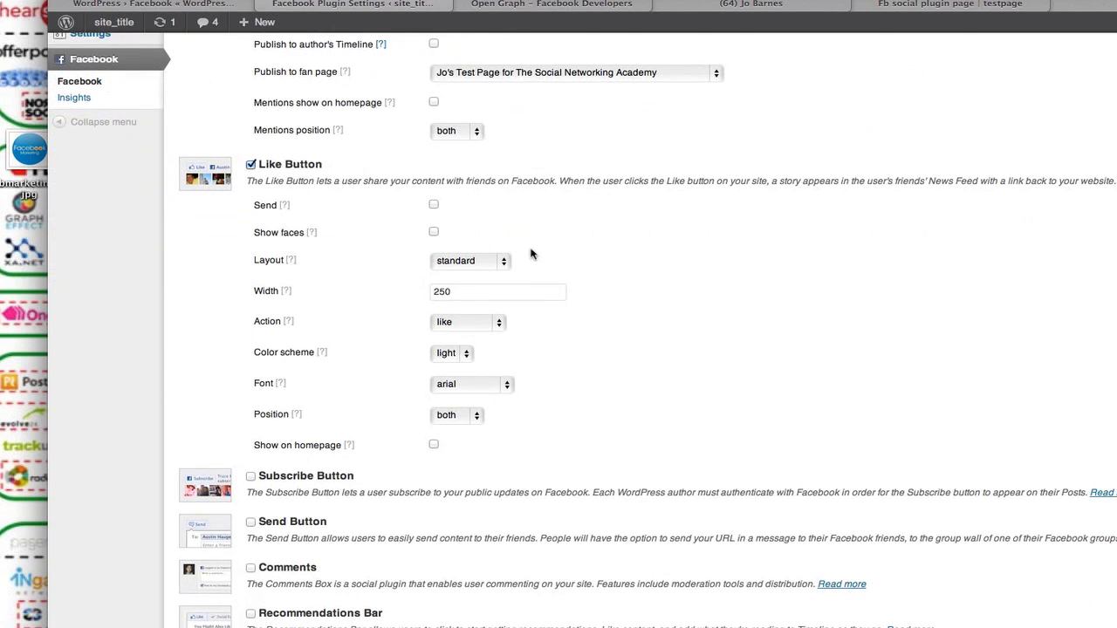
left_click(434, 204)
left_click(475, 417)
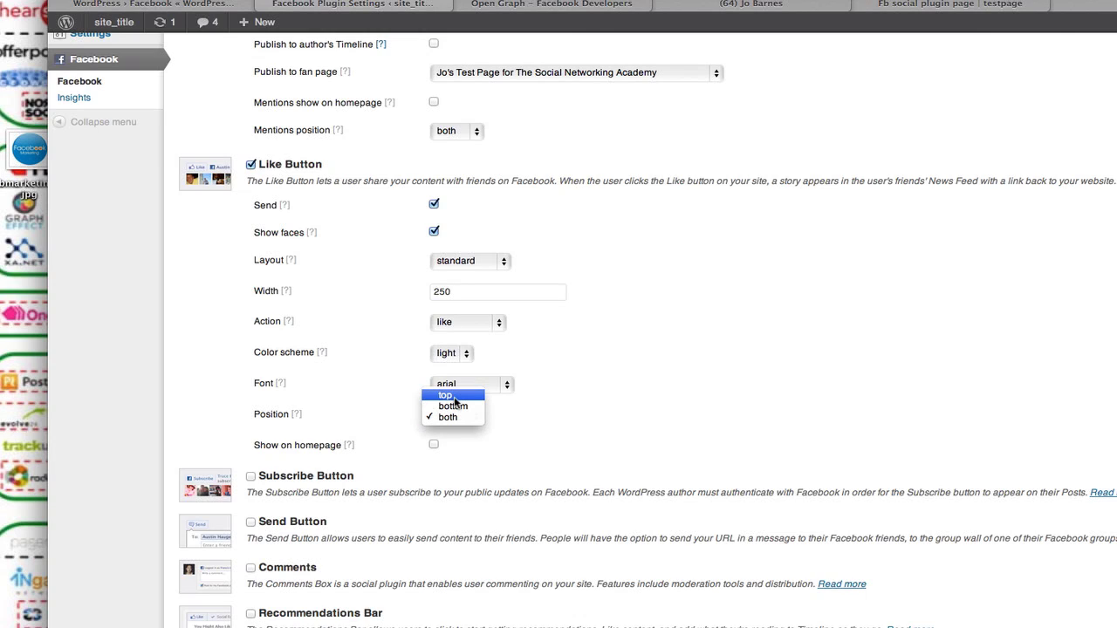
left_click(454, 398)
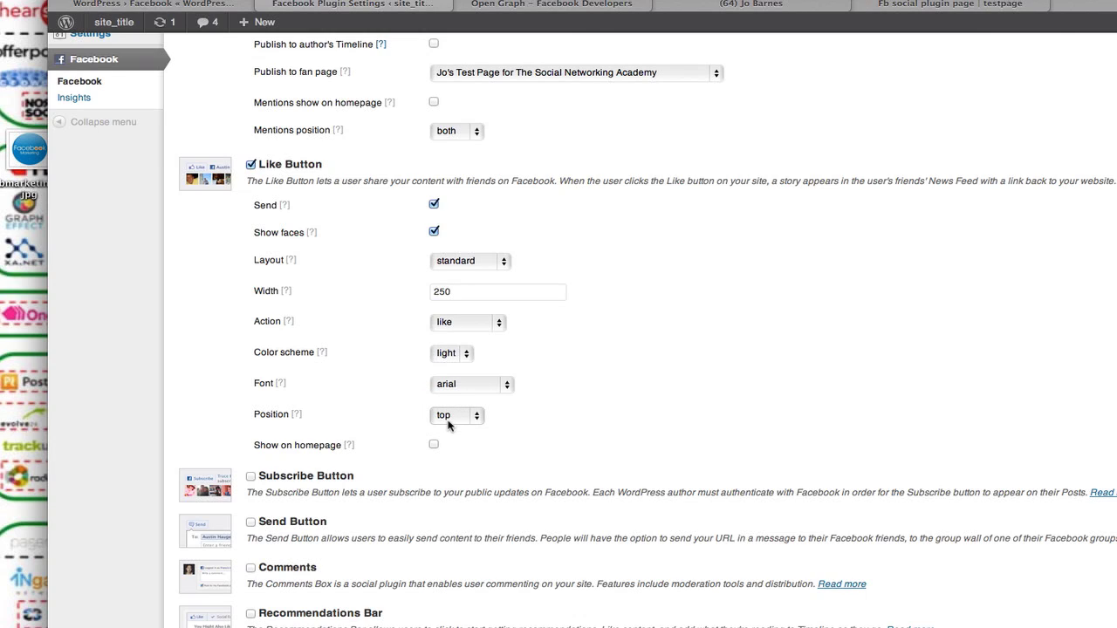
scroll(501, 451, "down", 3)
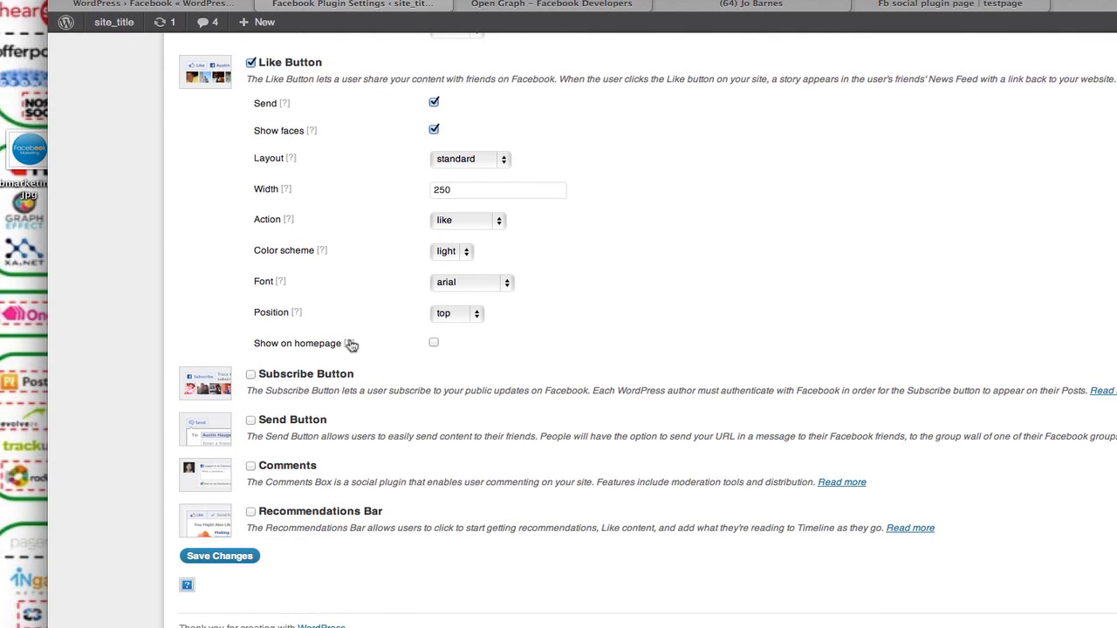
Save the plugin settings, then preview the live site in a new tab.
mouse_move(351, 345)
left_click(220, 561)
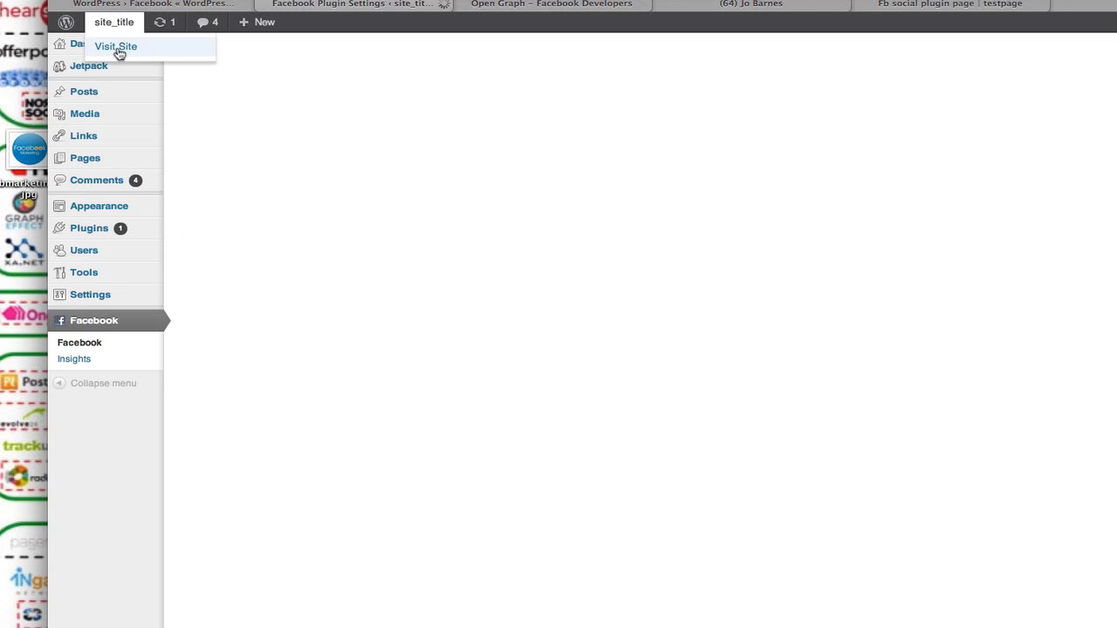
right_click(117, 46)
left_click(145, 69)
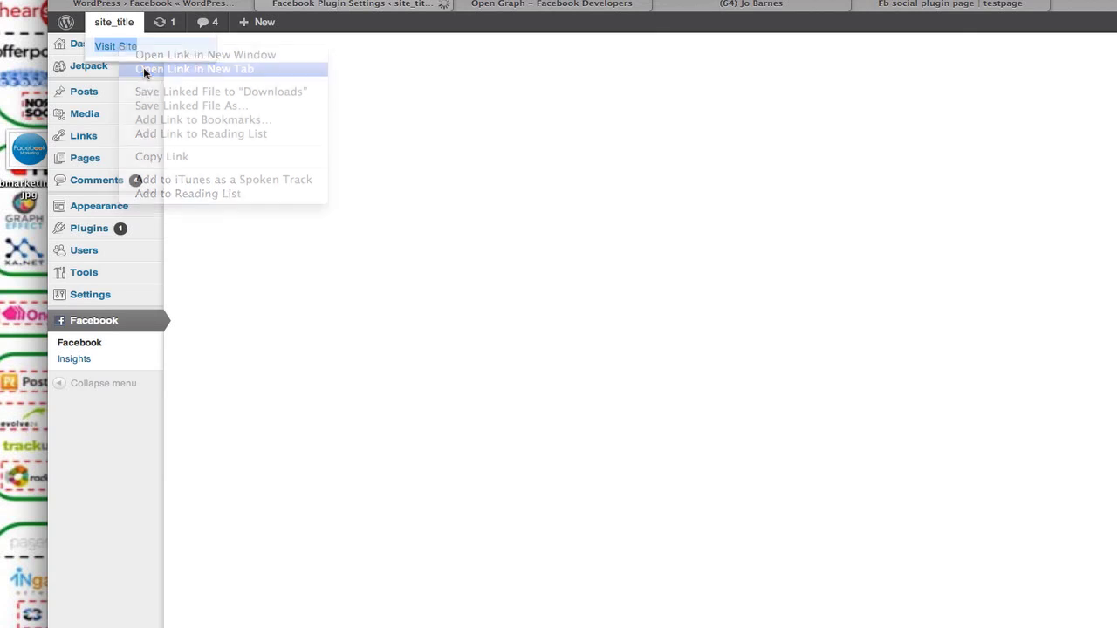
left_click(550, 7)
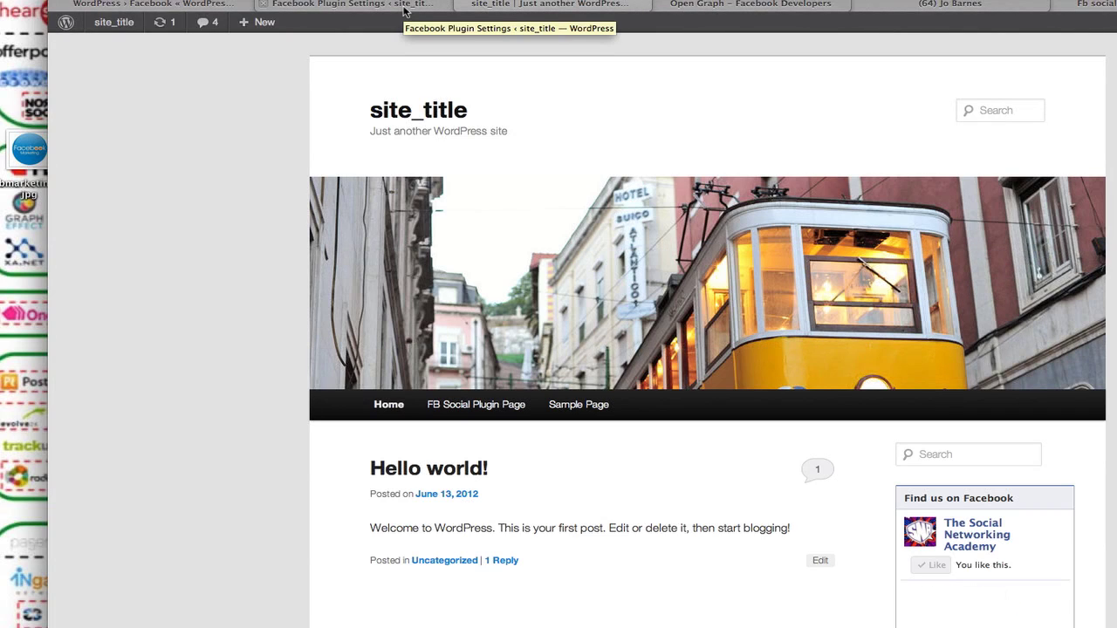
scroll(558, 253, "down", 5)
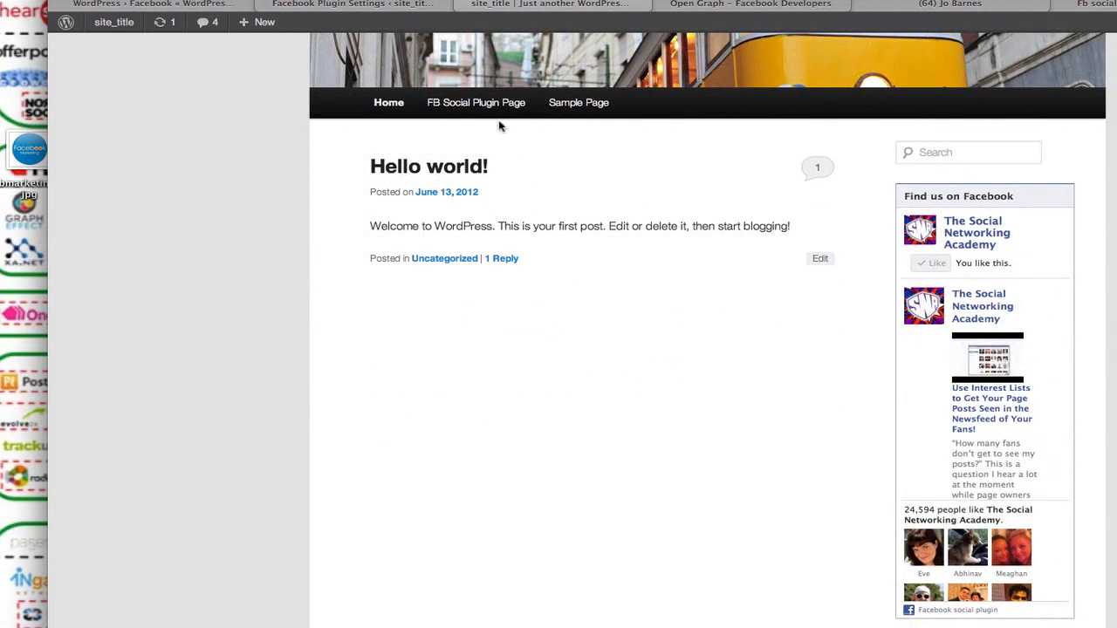
scroll(486, 104, "up", 5)
Go back to the WordPress admin and start a new post.
left_click(384, 6)
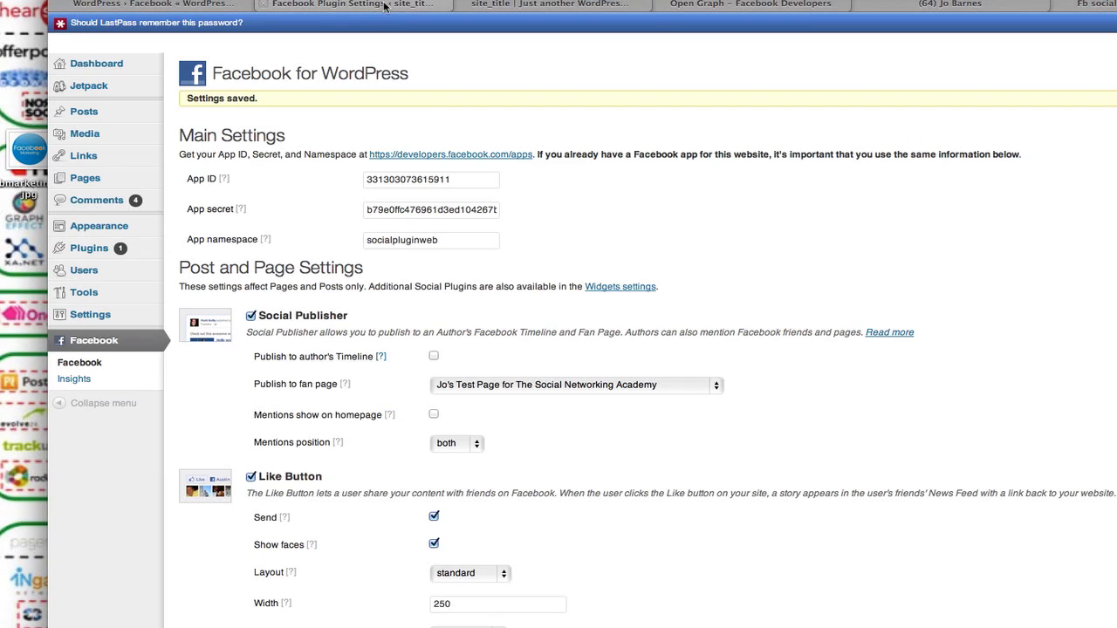
mouse_move(93, 115)
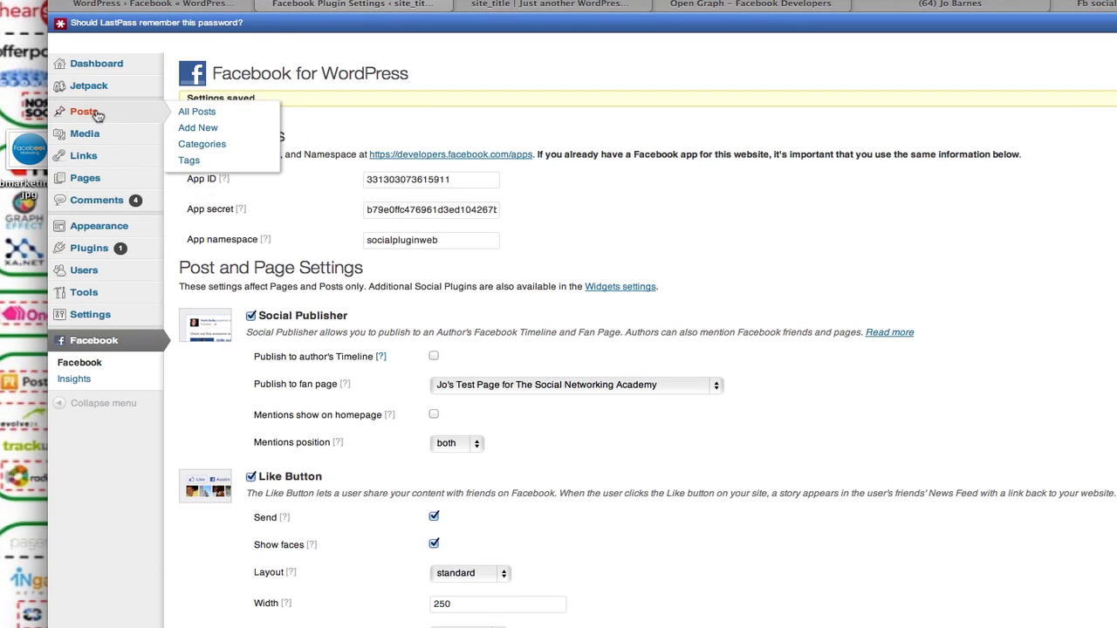
left_click(196, 129)
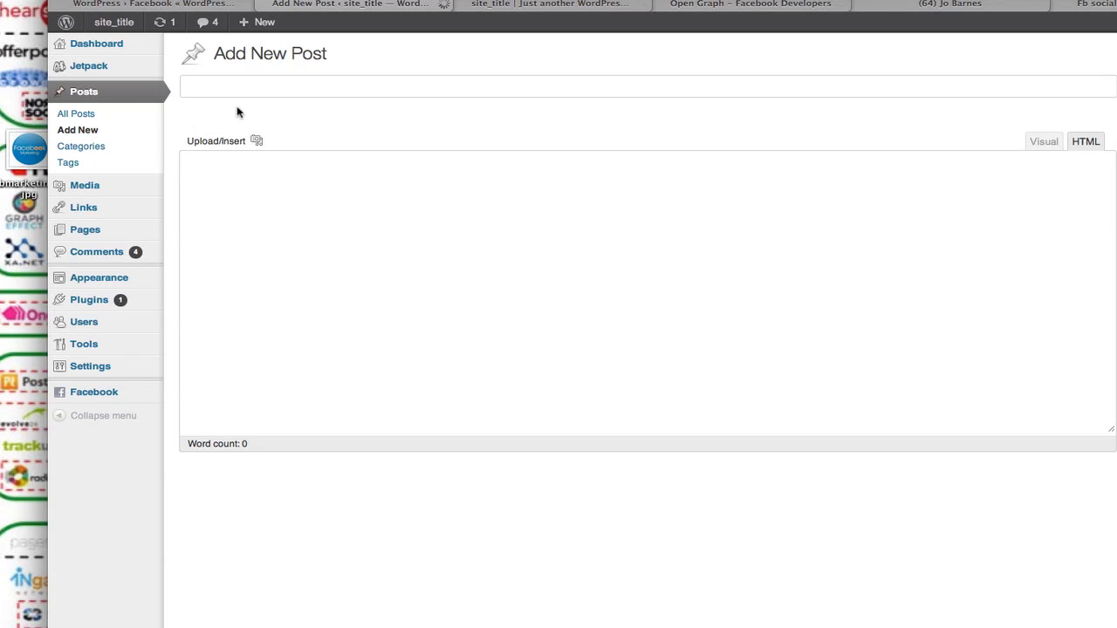
scroll(225, 85, "down", 5)
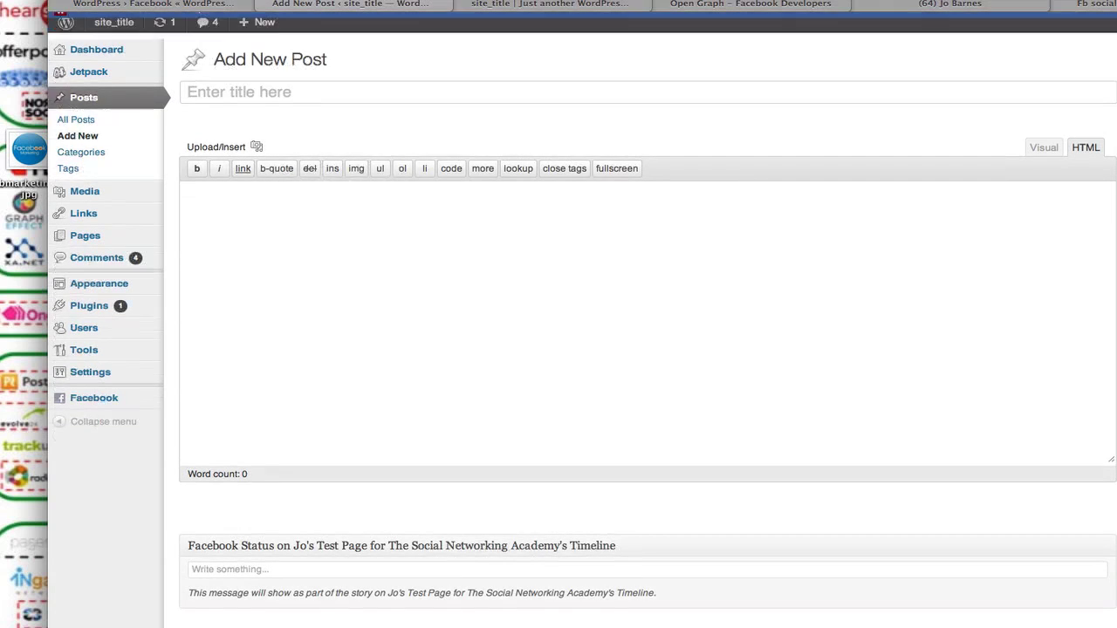
scroll(252, 113, "up", 5)
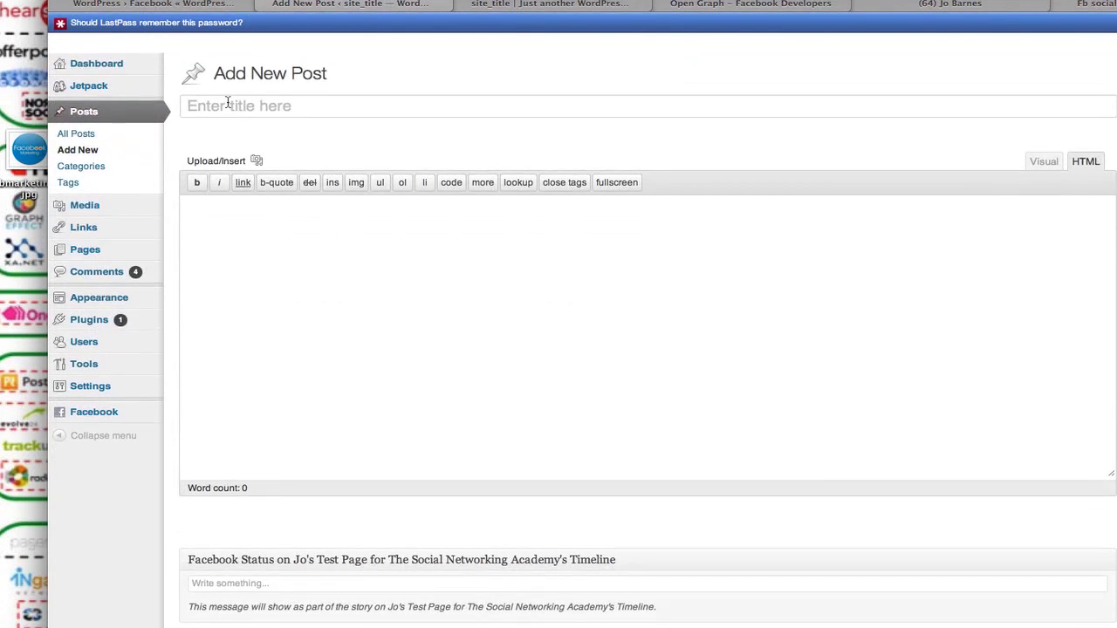
Title the post 'Test Post' and write the body text 'Test Test Test'.
left_click(226, 103)
type("Test Post")
left_click(243, 243)
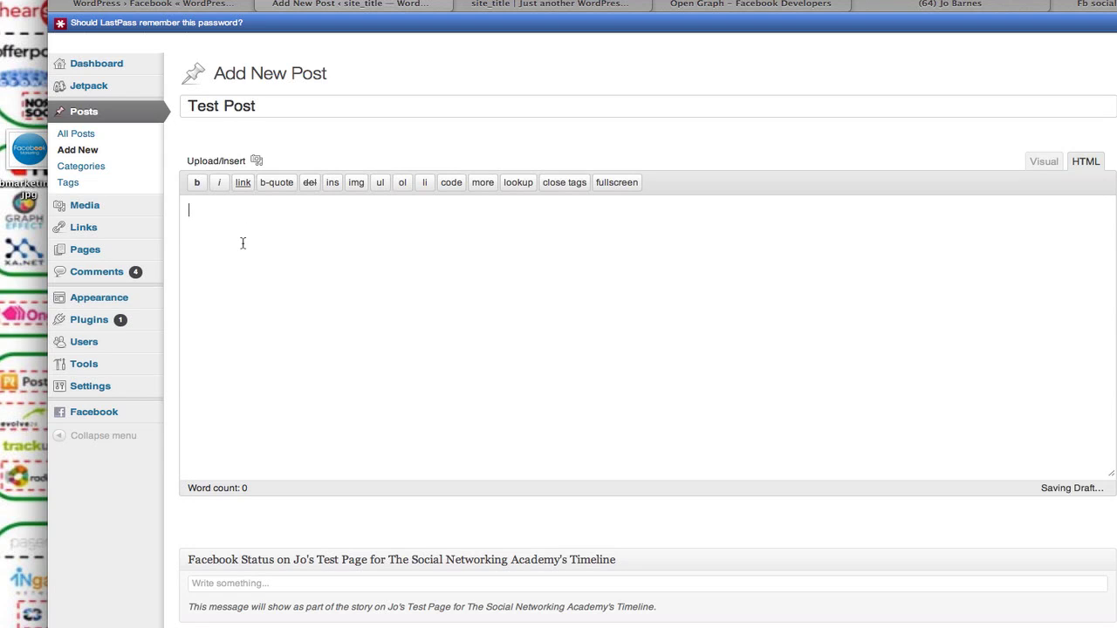
type("Test Test ")
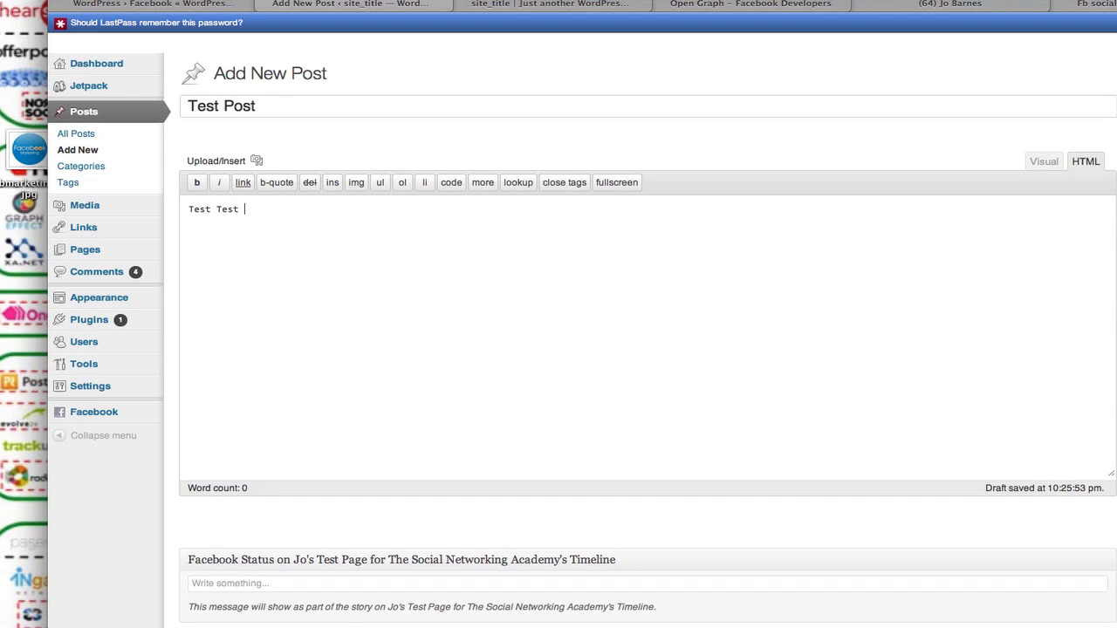
type("Test Test")
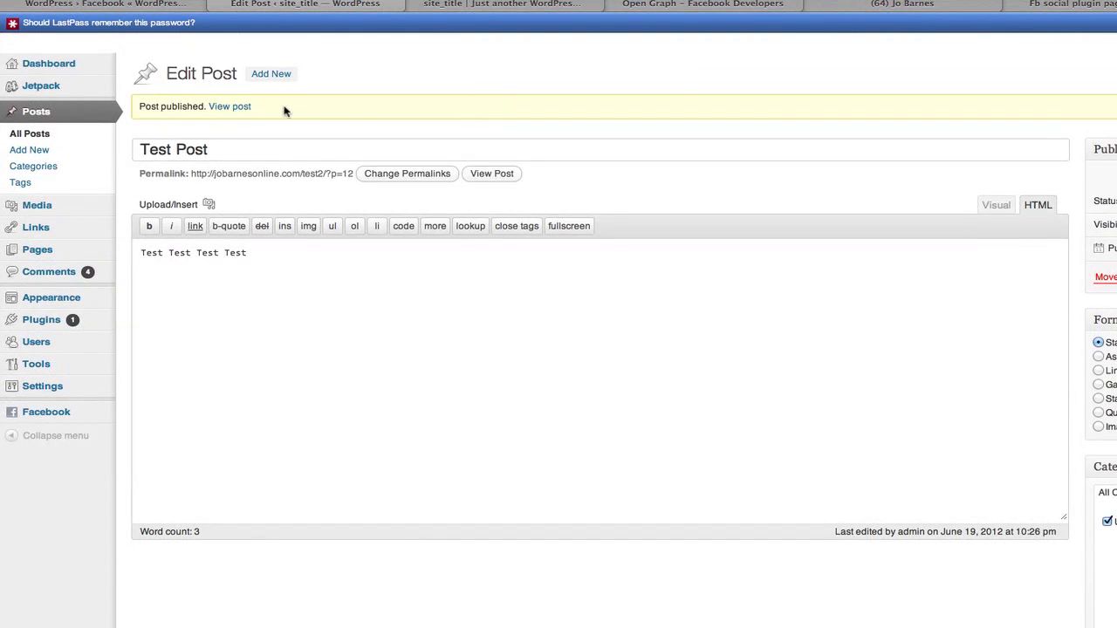
View the published Test Post in a new tab, then return to its editor.
right_click(222, 109)
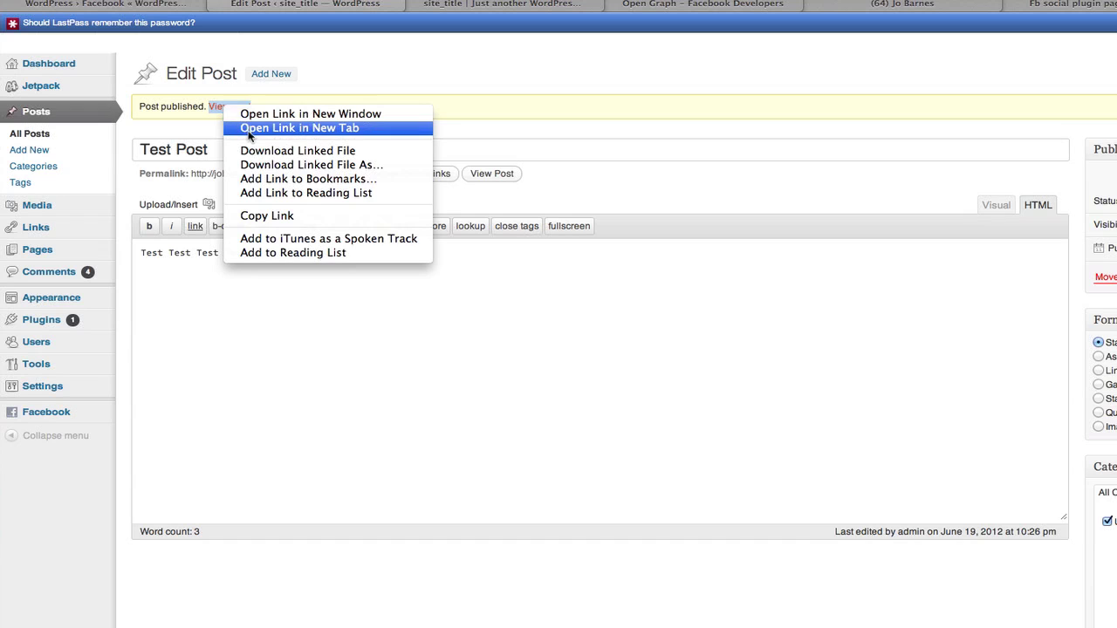
left_click(249, 128)
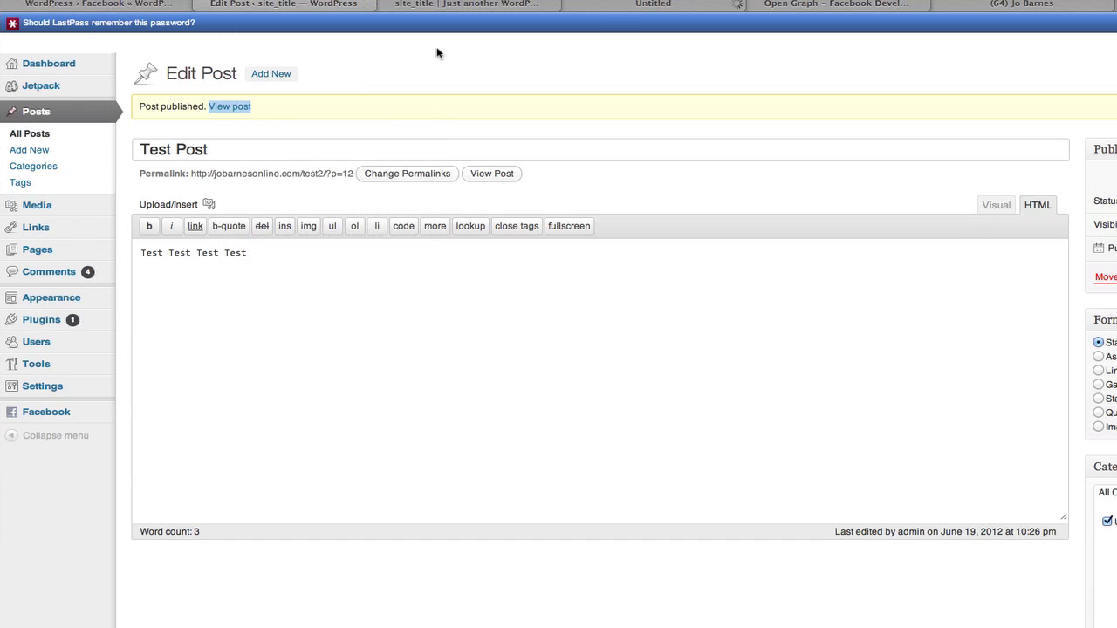
left_click(633, 7)
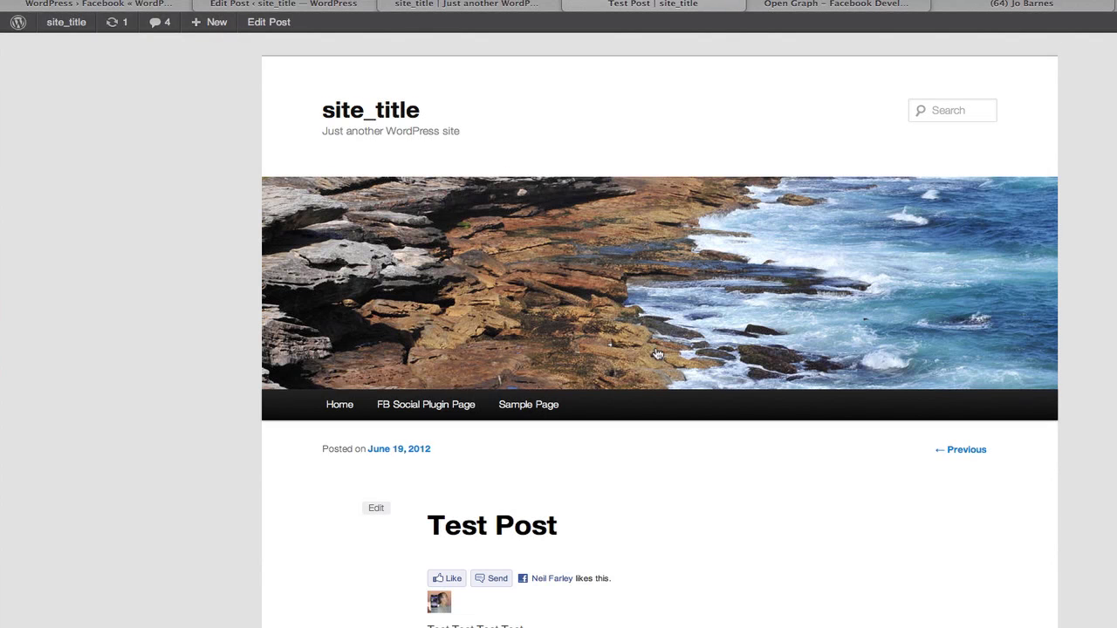
scroll(656, 352, "down", 5)
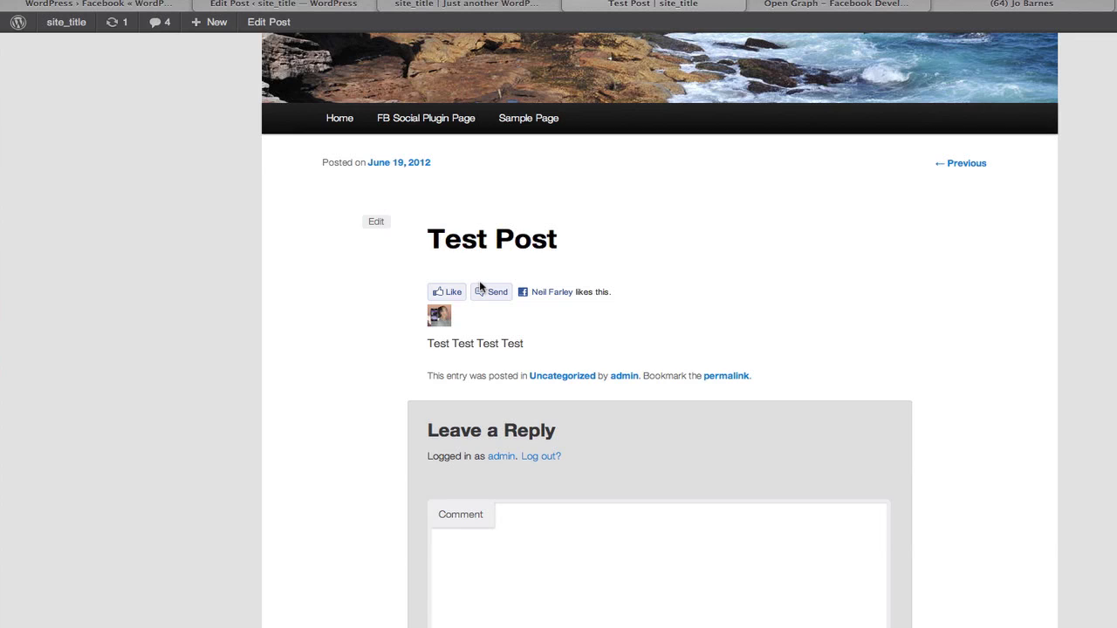
left_click(253, 4)
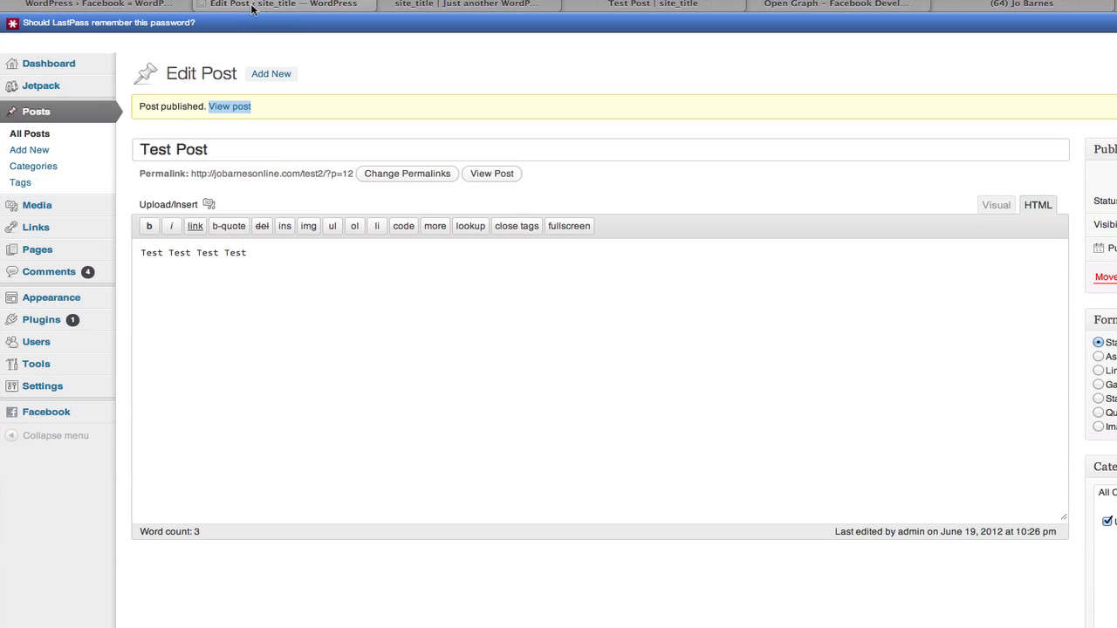
Set the Like Button position to both in the Facebook settings and save.
mouse_move(52, 421)
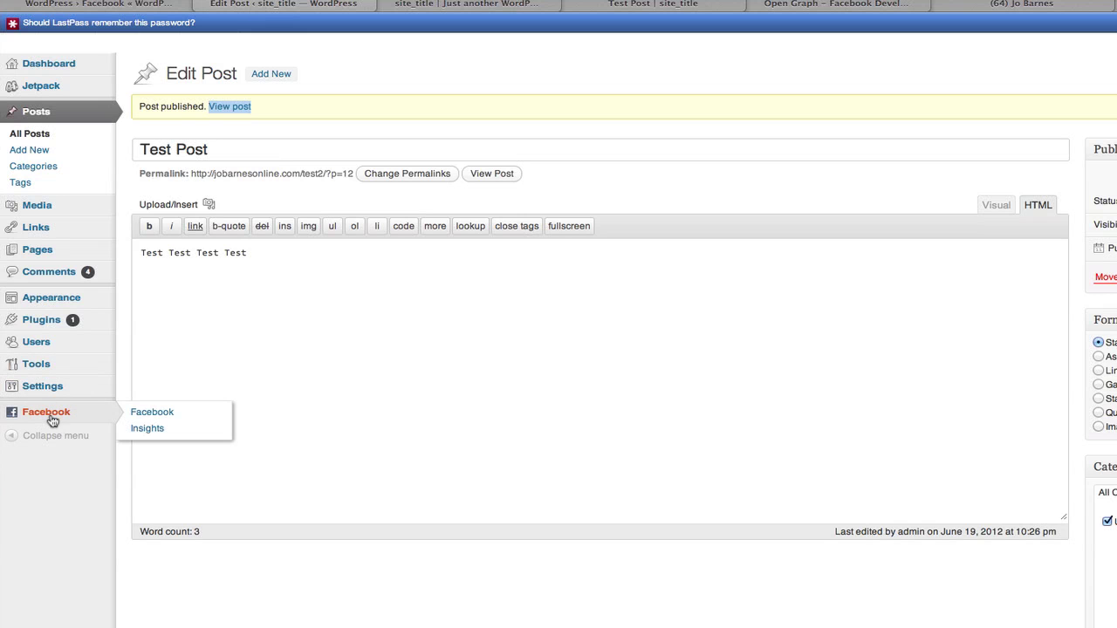
left_click(145, 423)
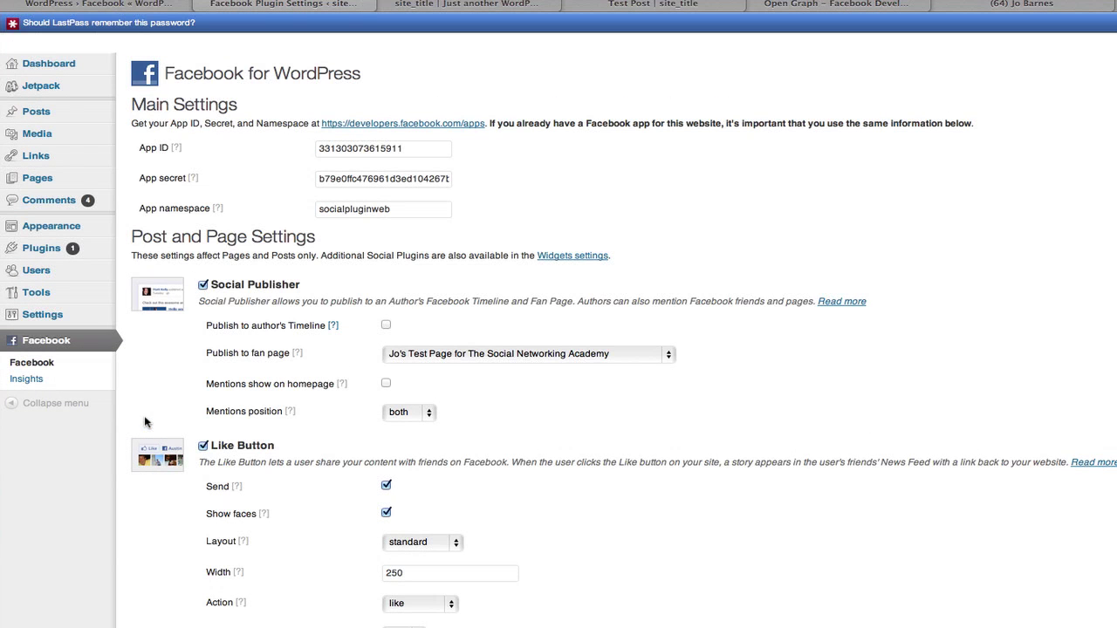
scroll(427, 465, "down", 5)
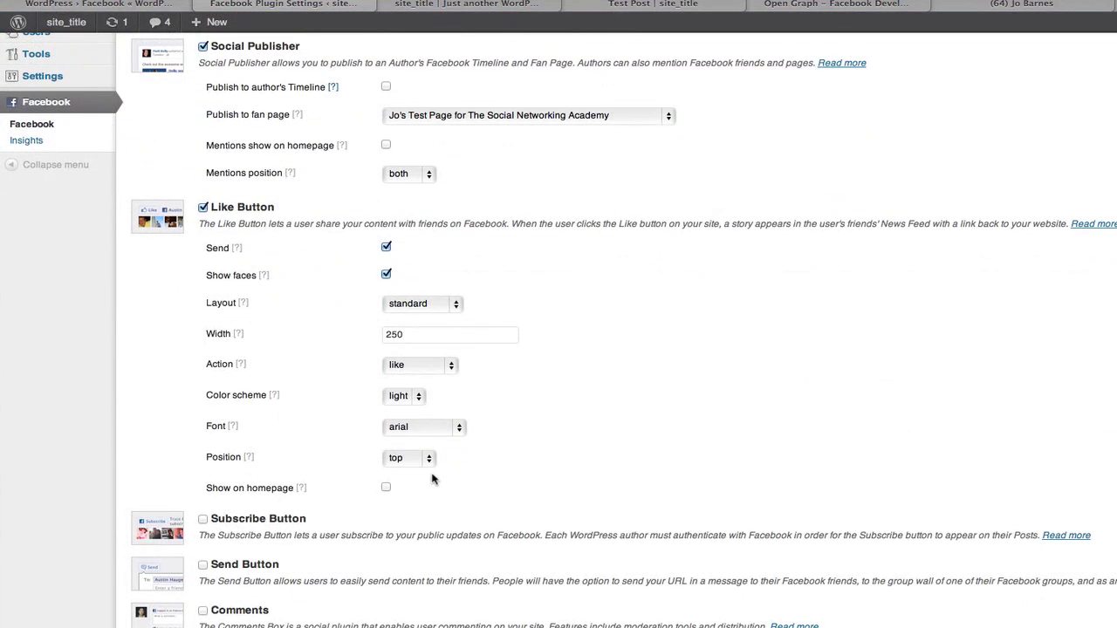
left_click(430, 460)
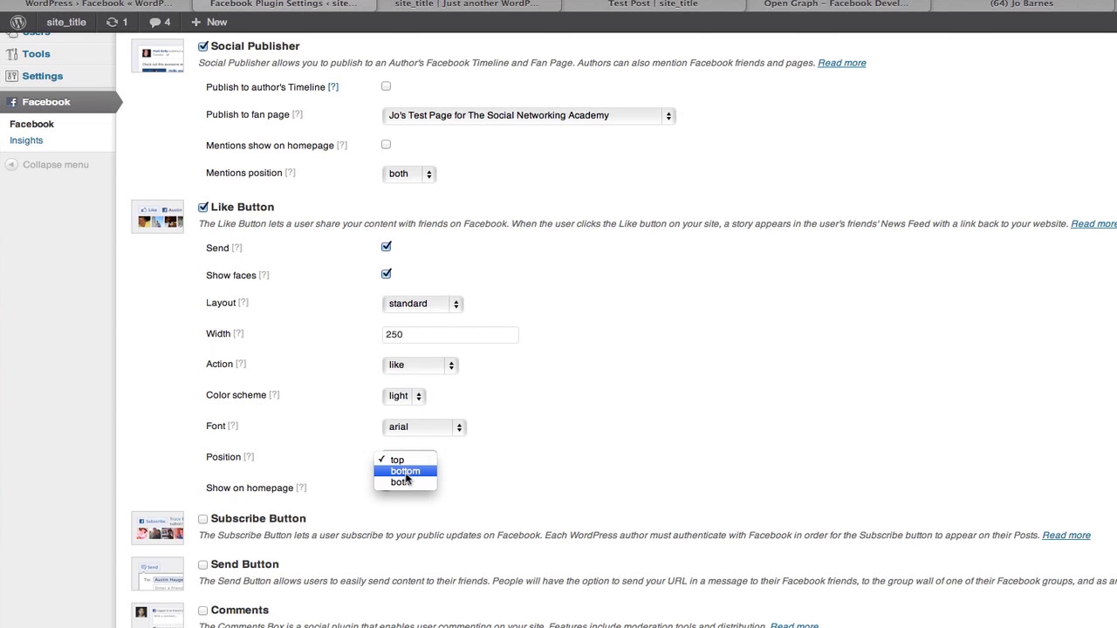
scroll(406, 485, "down", 3)
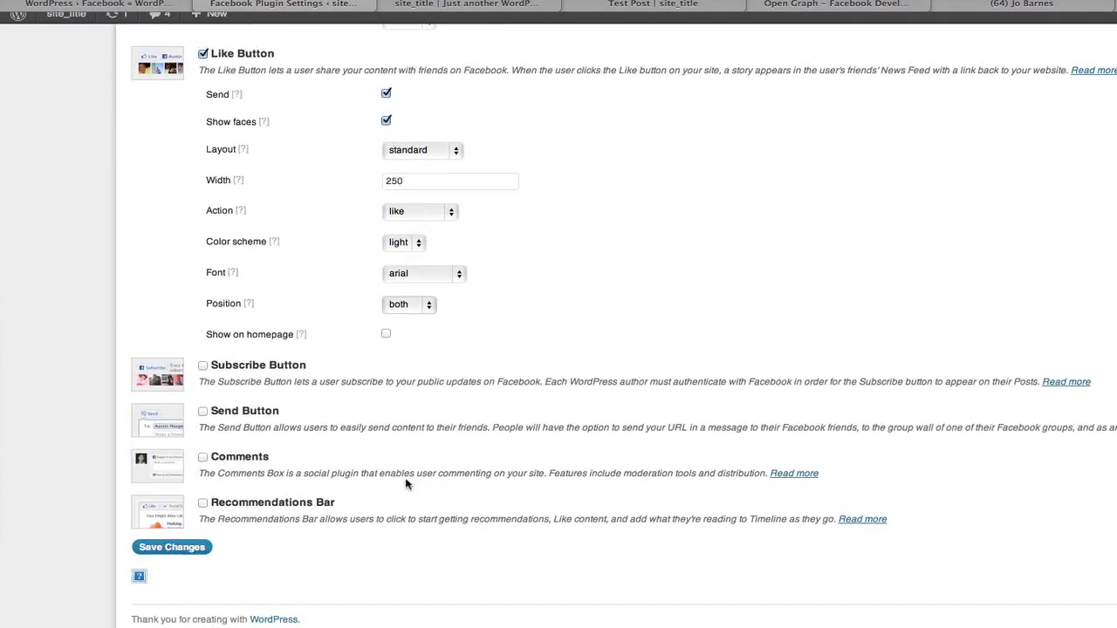
left_click(162, 556)
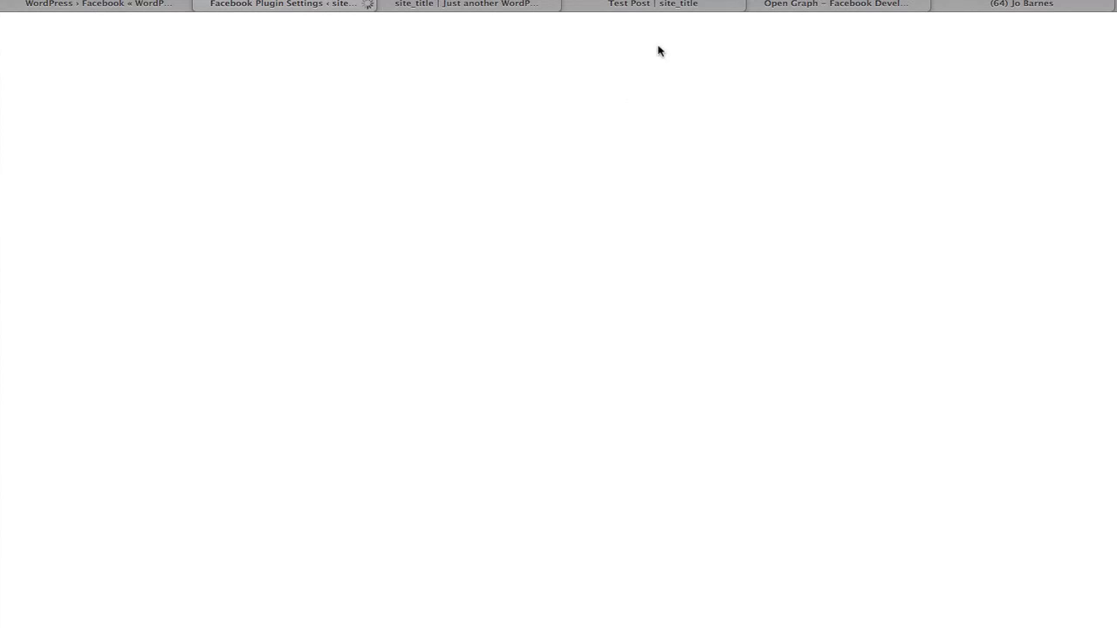
Reload Test Post to confirm Like buttons appear above and below the text.
left_click(647, 5)
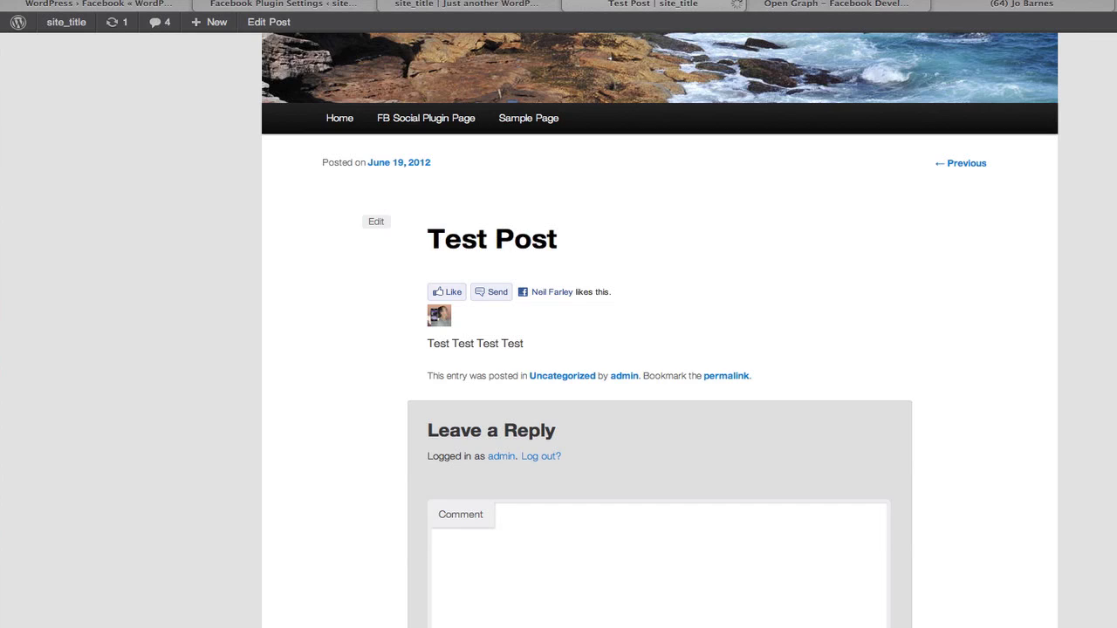
key("super+r")
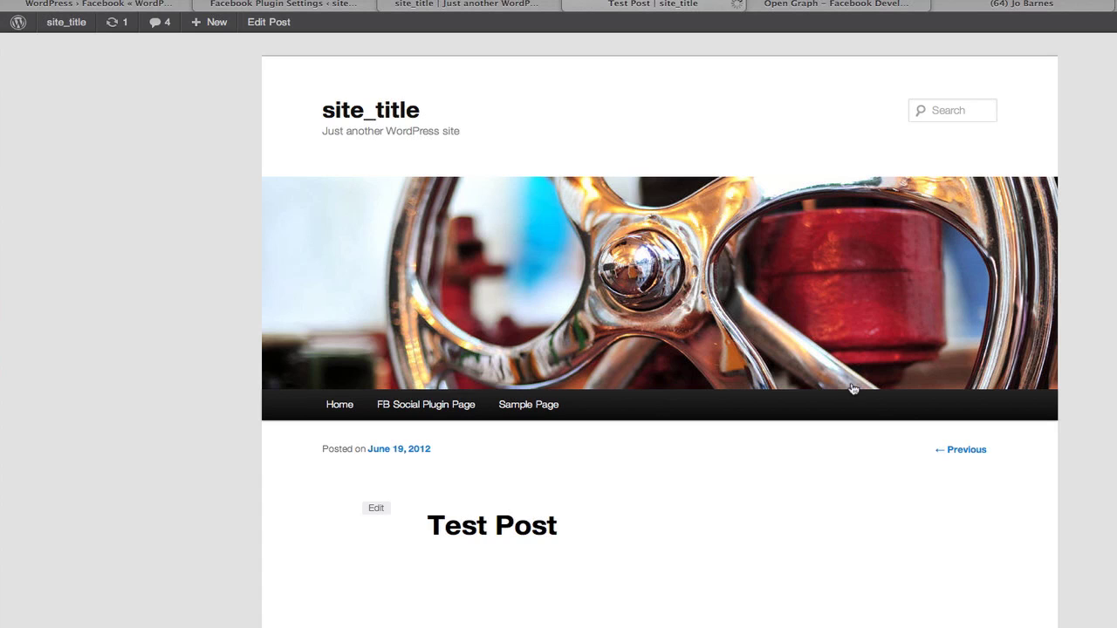
scroll(852, 388, "down", 5)
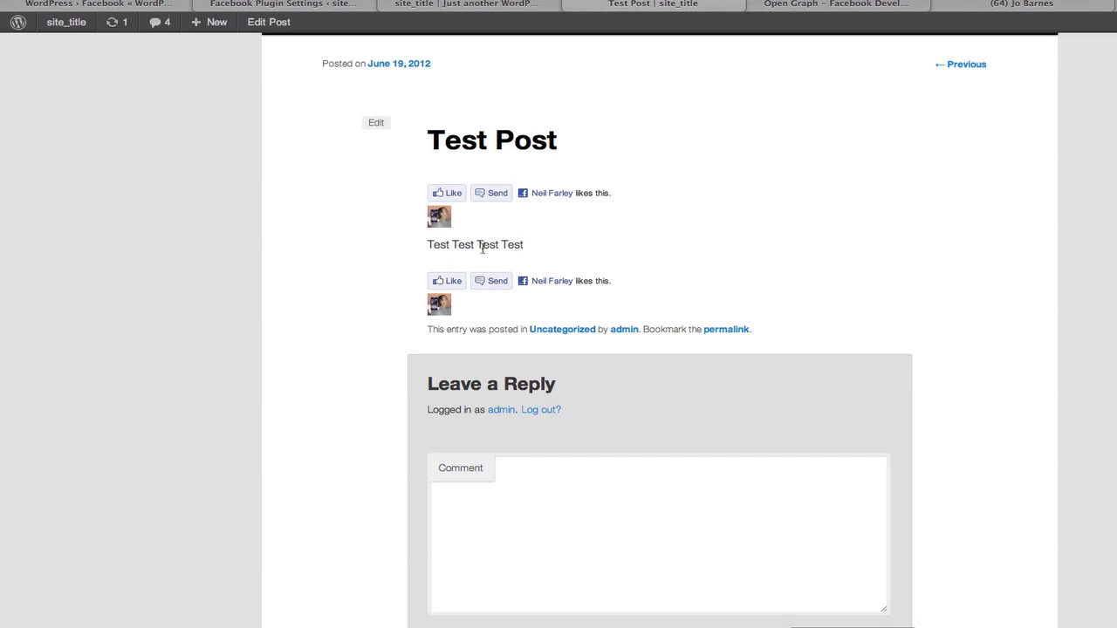
Enable Subscribe Button, Send Button, Comments and Recommendations Bar, then save the plugin settings.
left_click(241, 9)
scroll(414, 393, "down", 5)
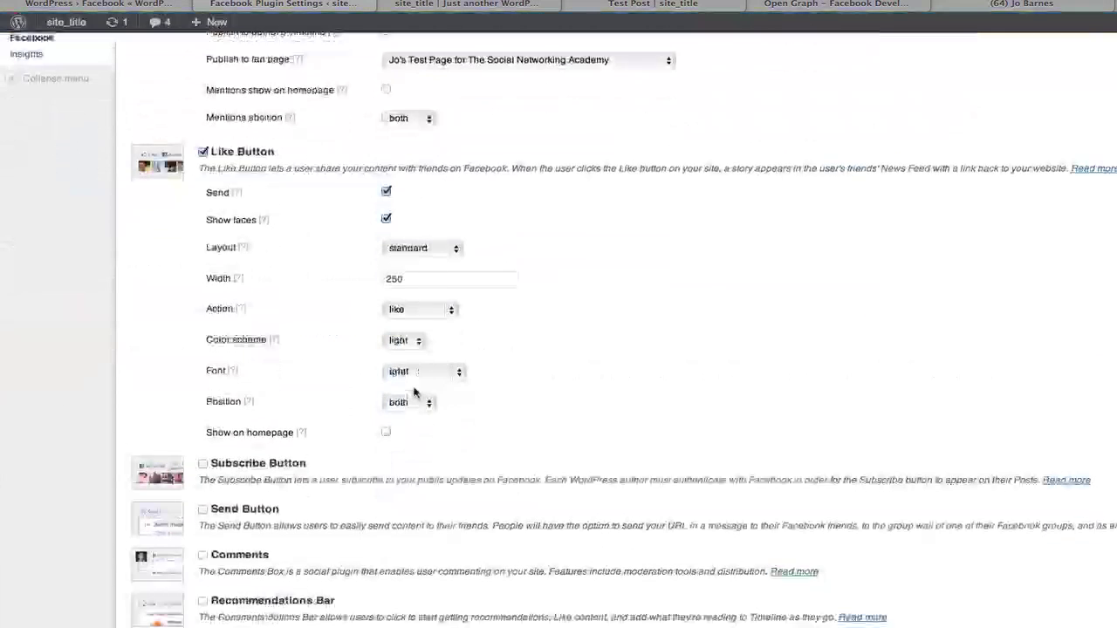
left_click(202, 373)
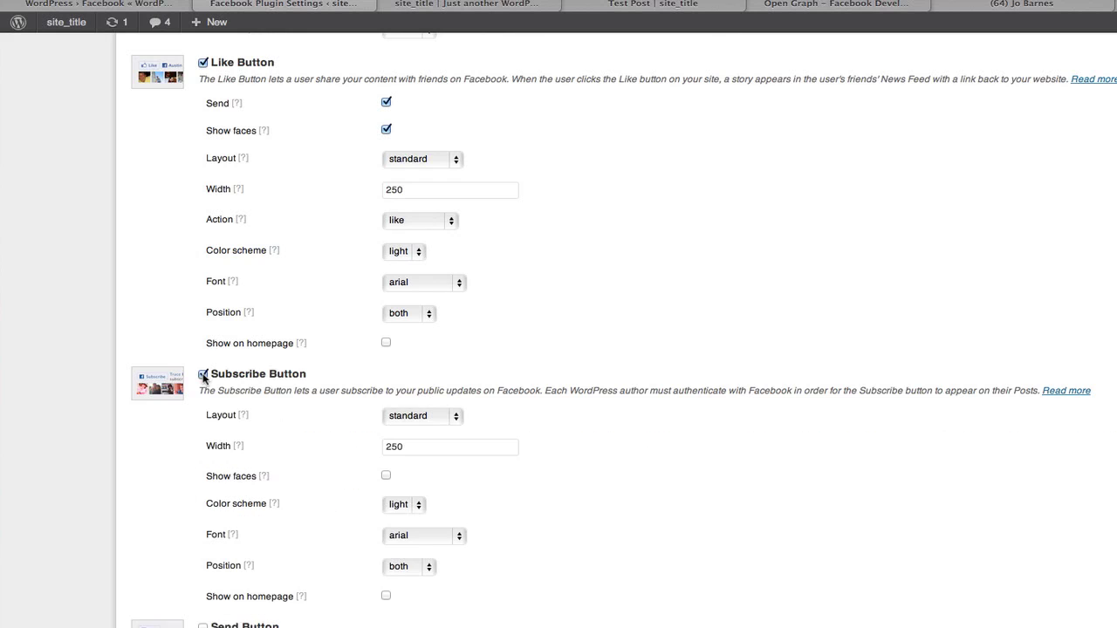
scroll(521, 436, "down", 5)
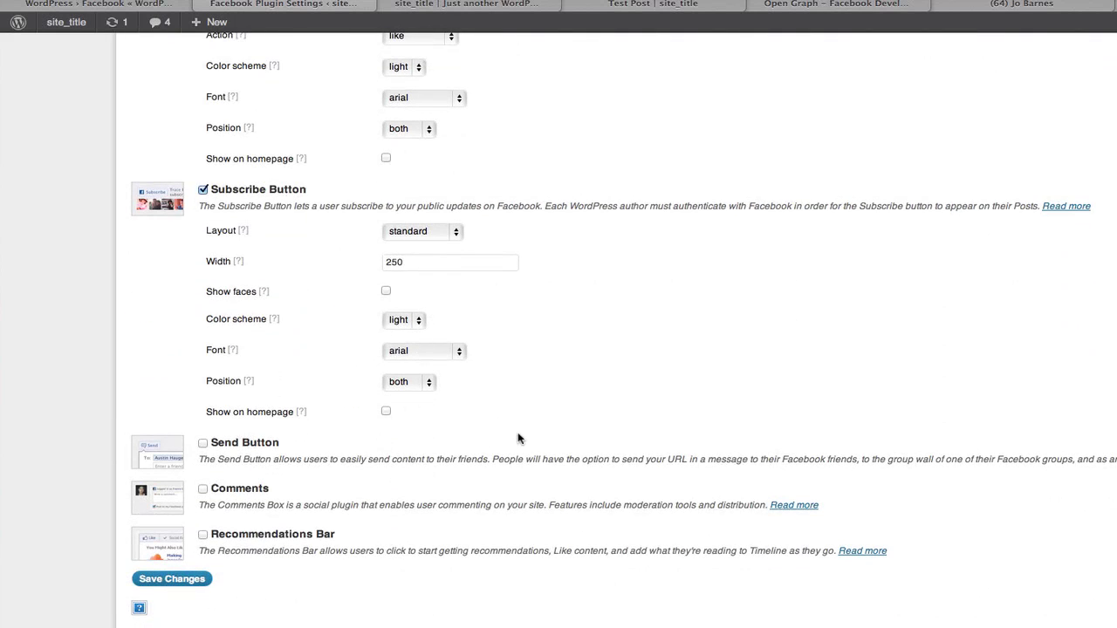
left_click(203, 445)
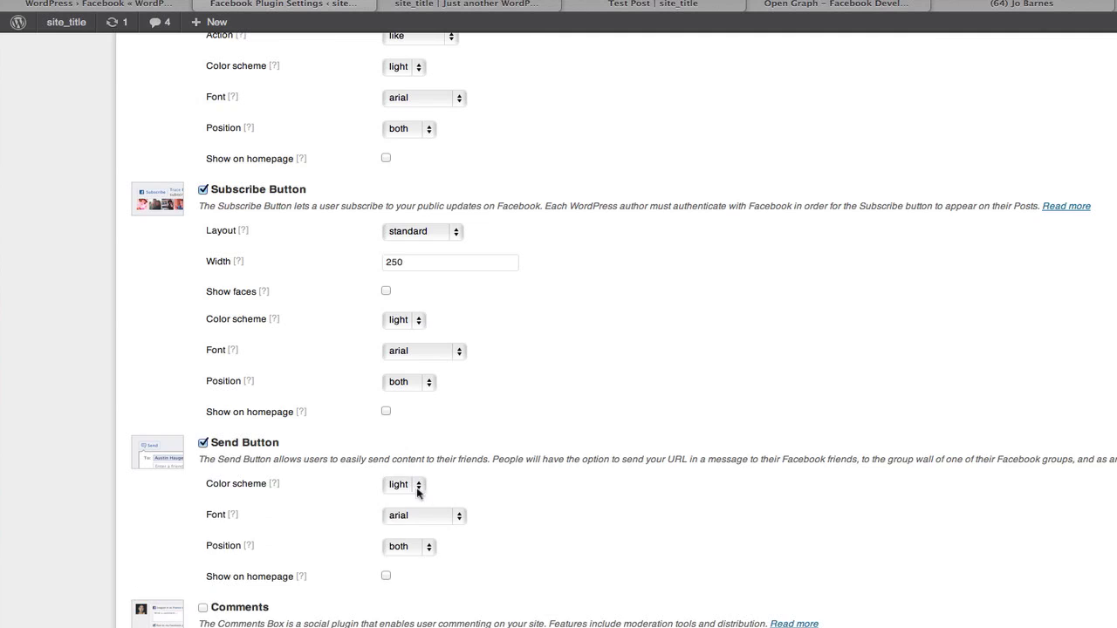
scroll(196, 454, "down", 3)
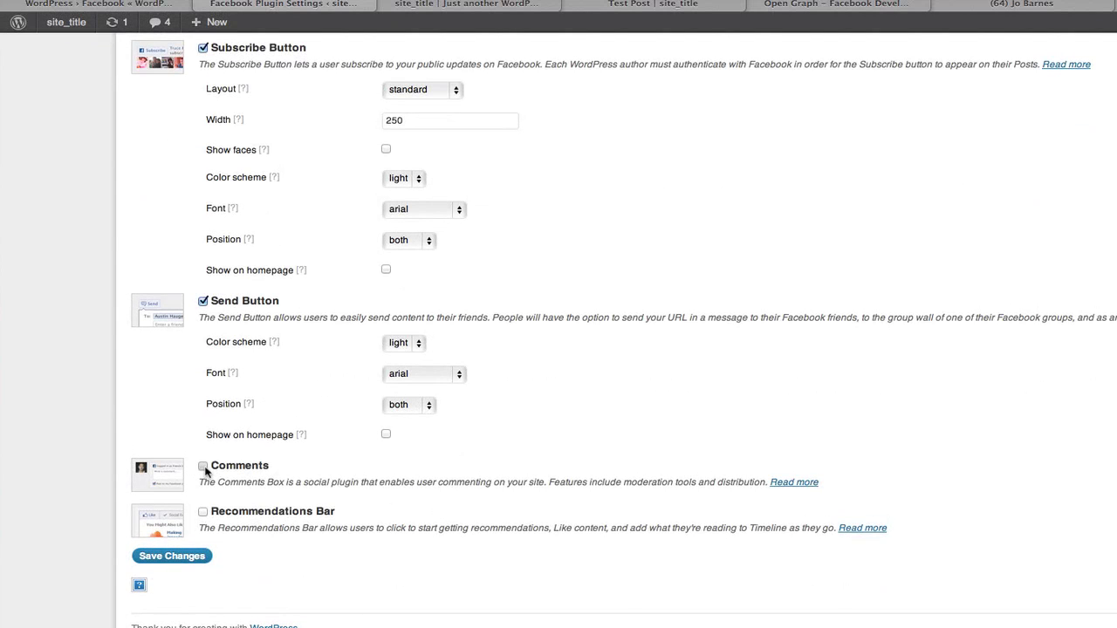
left_click(202, 465)
scroll(528, 515, "down", 2)
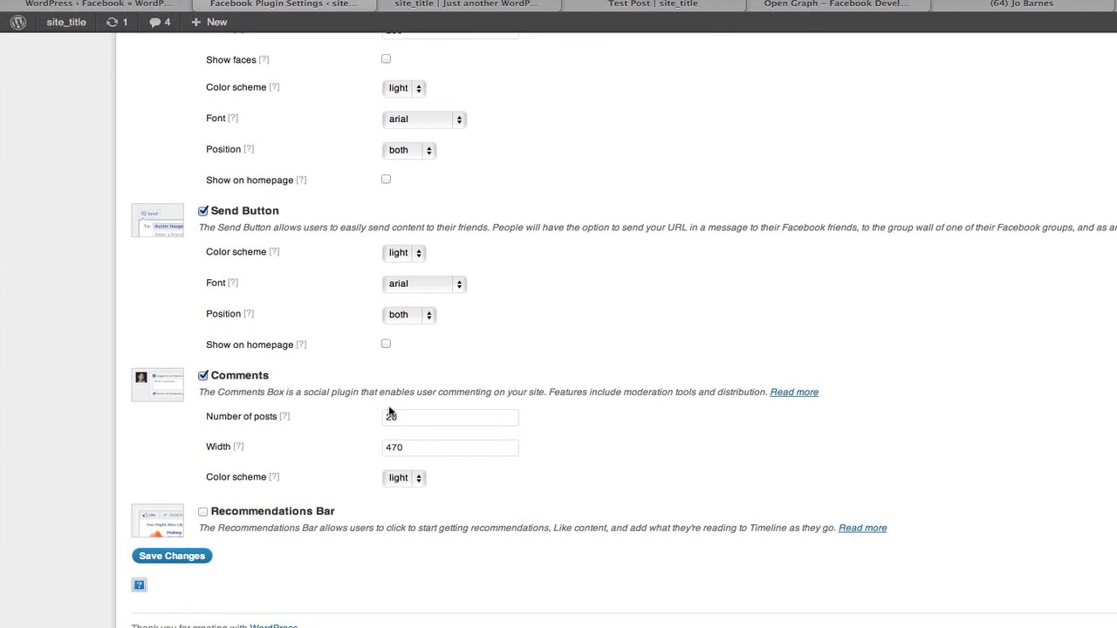
left_click(203, 512)
scroll(369, 554, "down", 3)
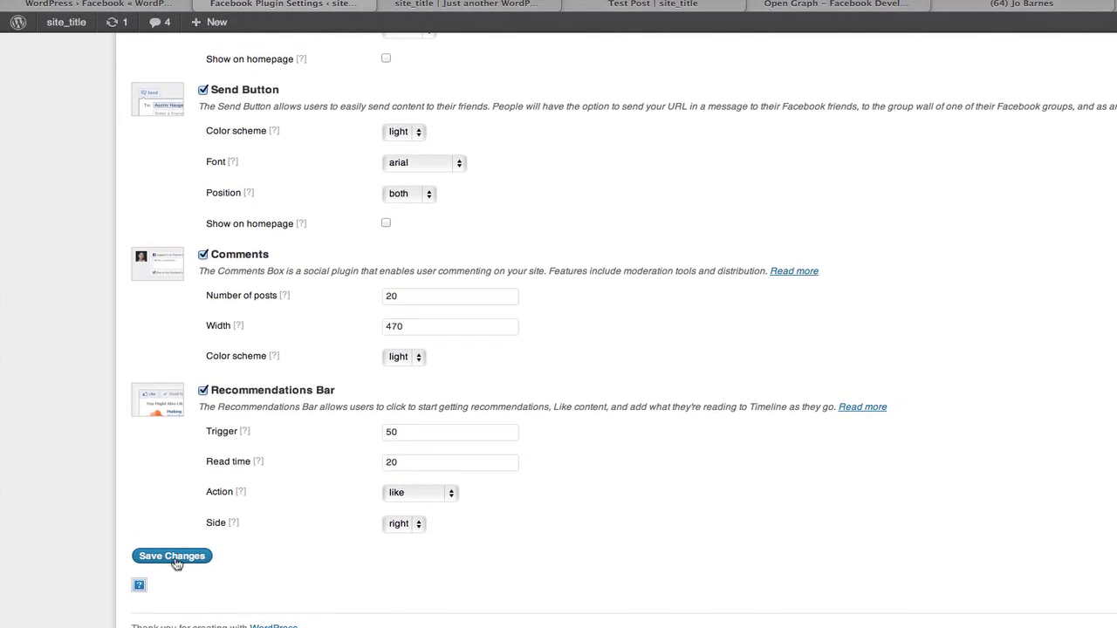
left_click(172, 556)
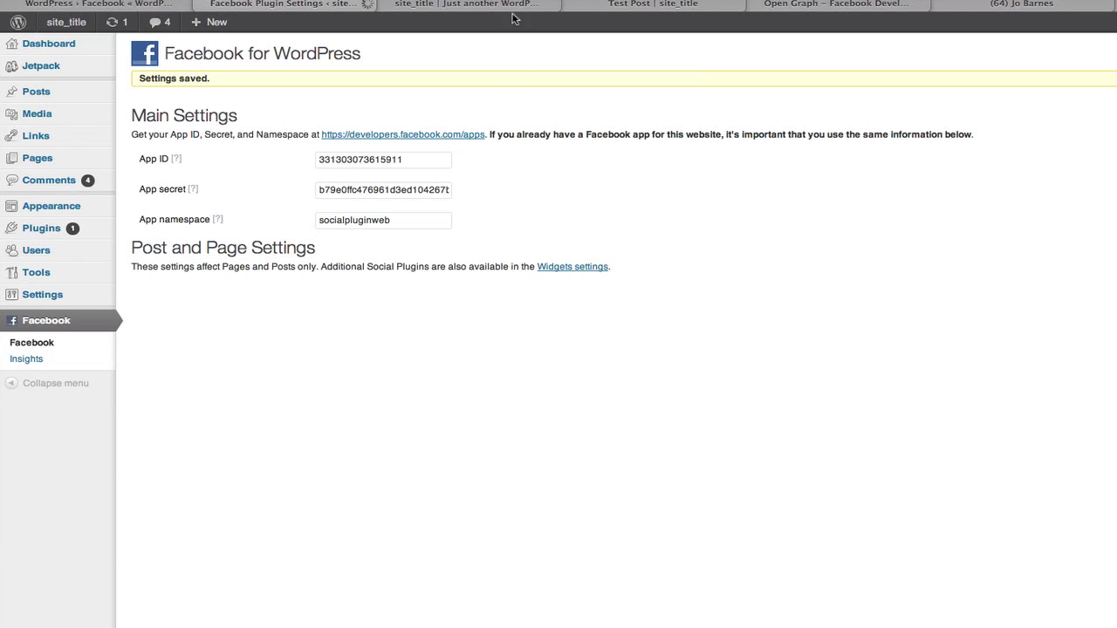
Refresh Test Post to view the new Subscribe, Send and comment widgets, then return to settings.
left_click(636, 4)
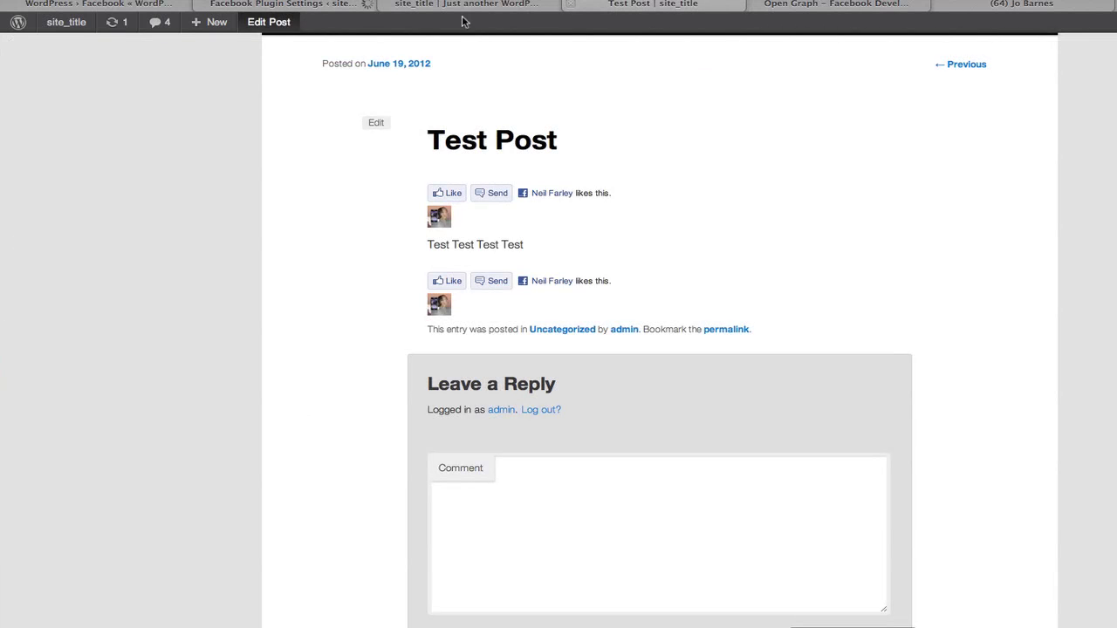
left_click(319, 4)
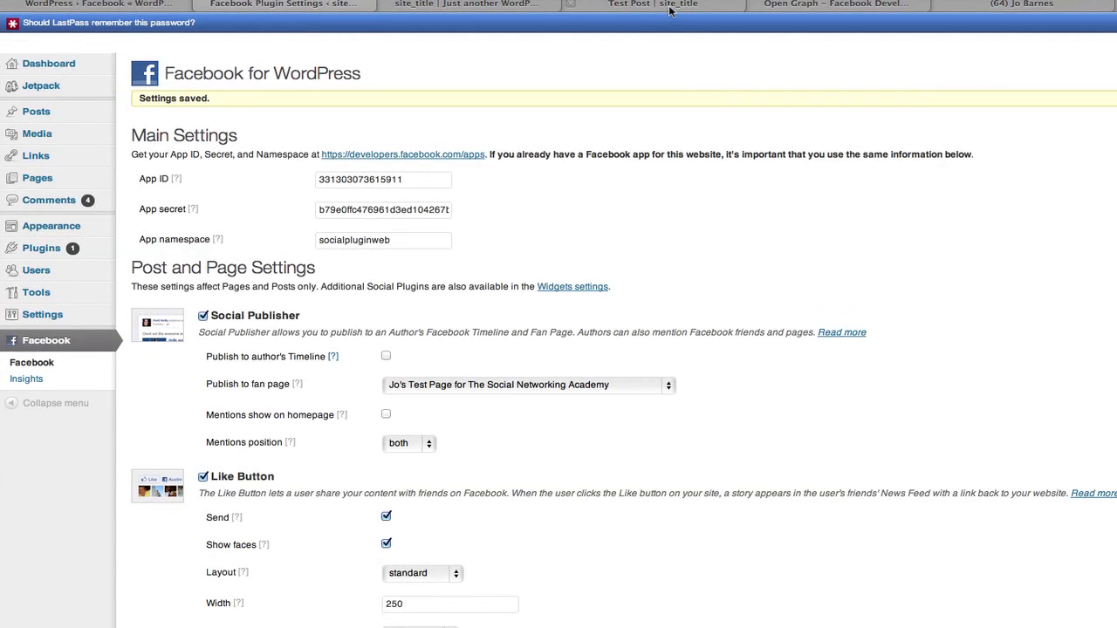
left_click(670, 5)
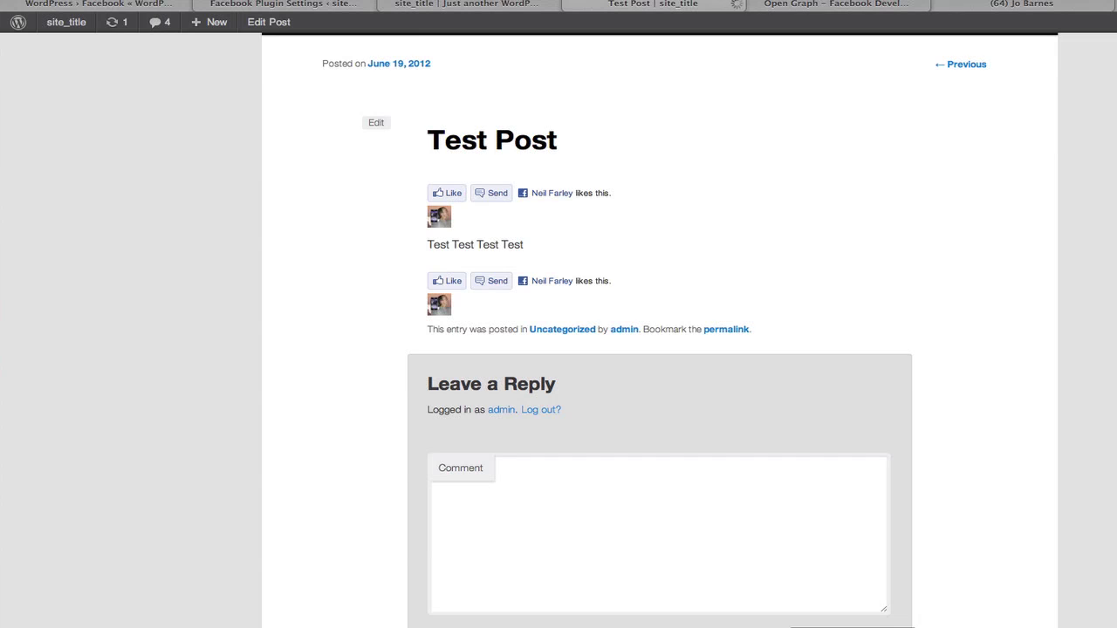
key("ctrl+r")
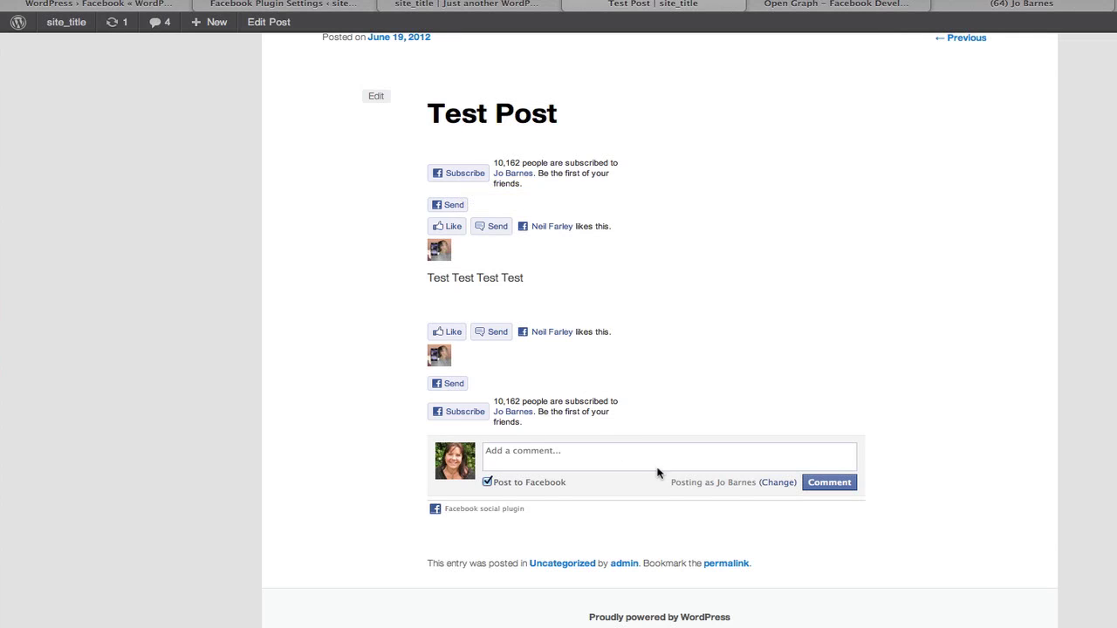
scroll(660, 471, "down", 1)
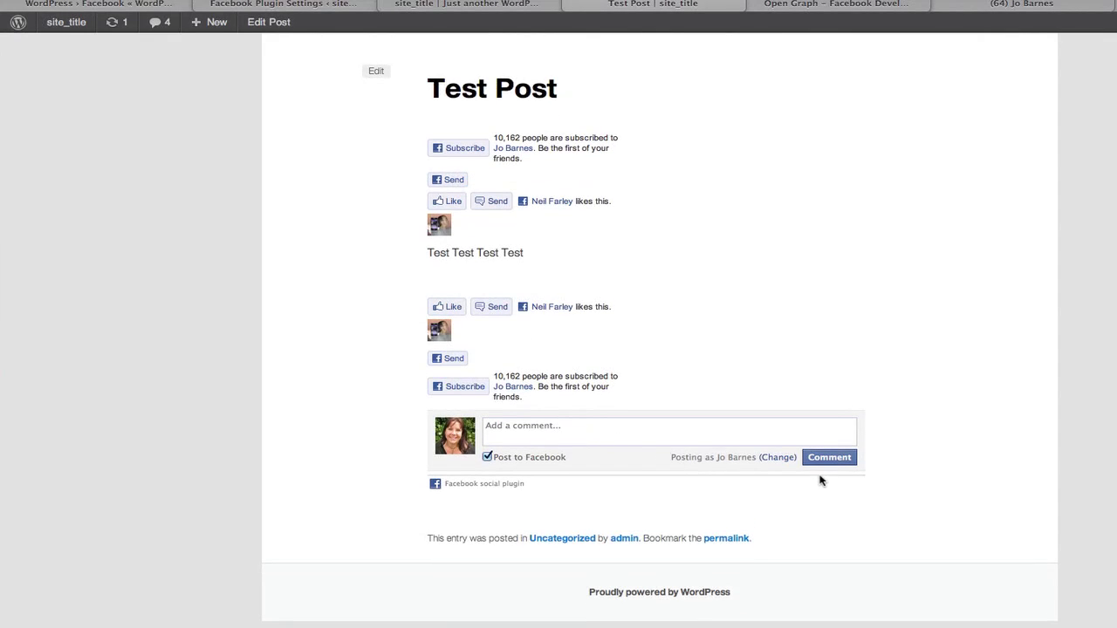
scroll(820, 480, "up", 3)
scroll(820, 480, "down", 3)
left_click(262, 5)
Toggle Social Publisher off, back on, and off again.
scroll(384, 349, "down", 2)
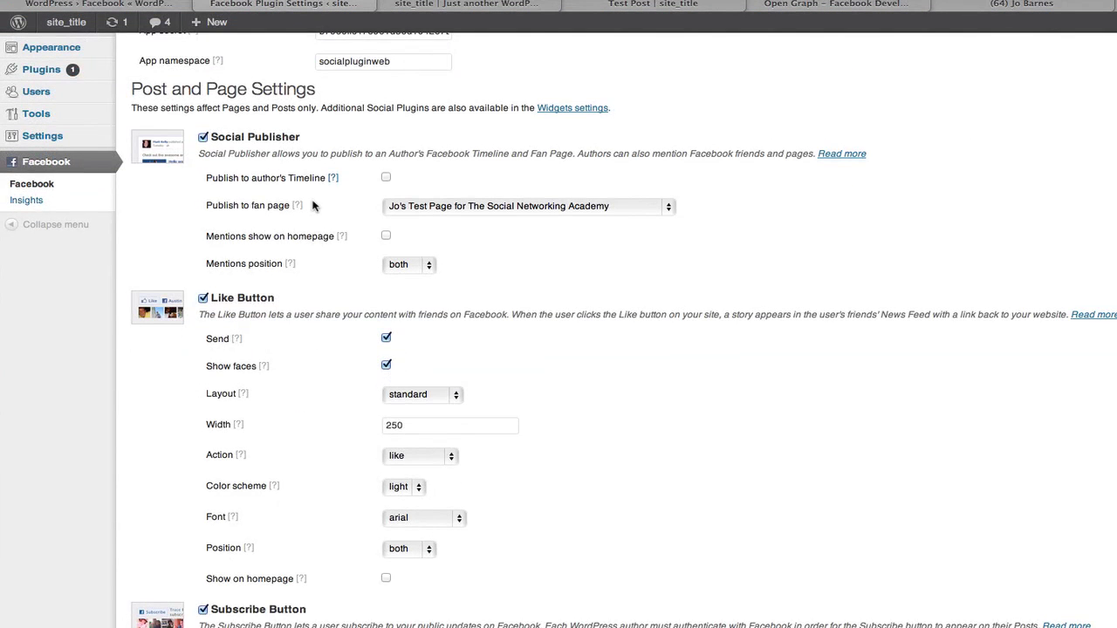
left_click(203, 138)
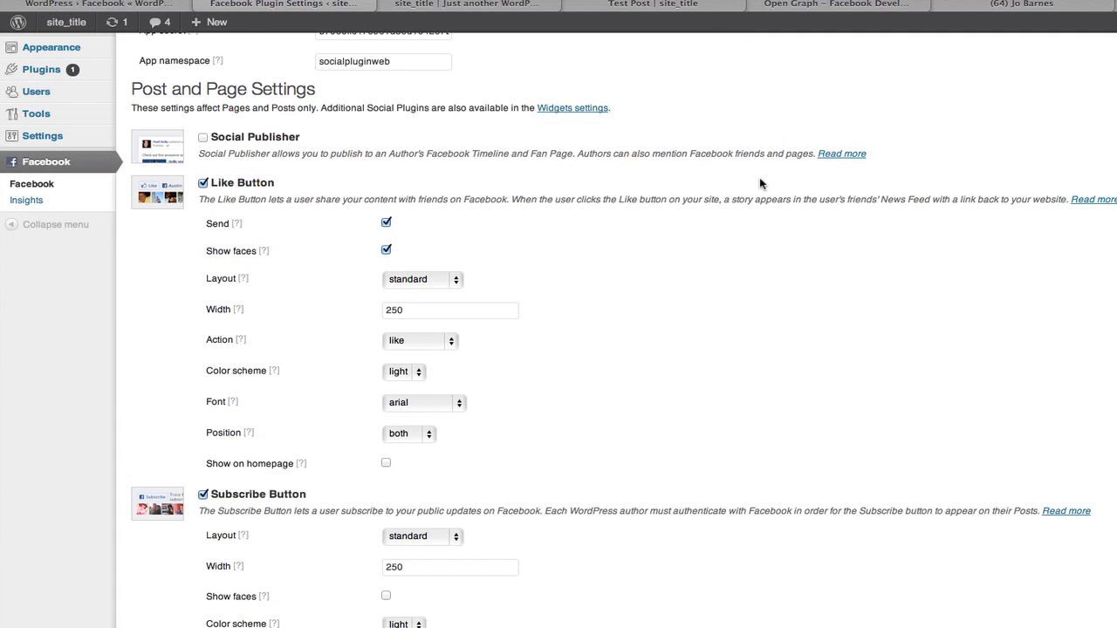
left_click(203, 138)
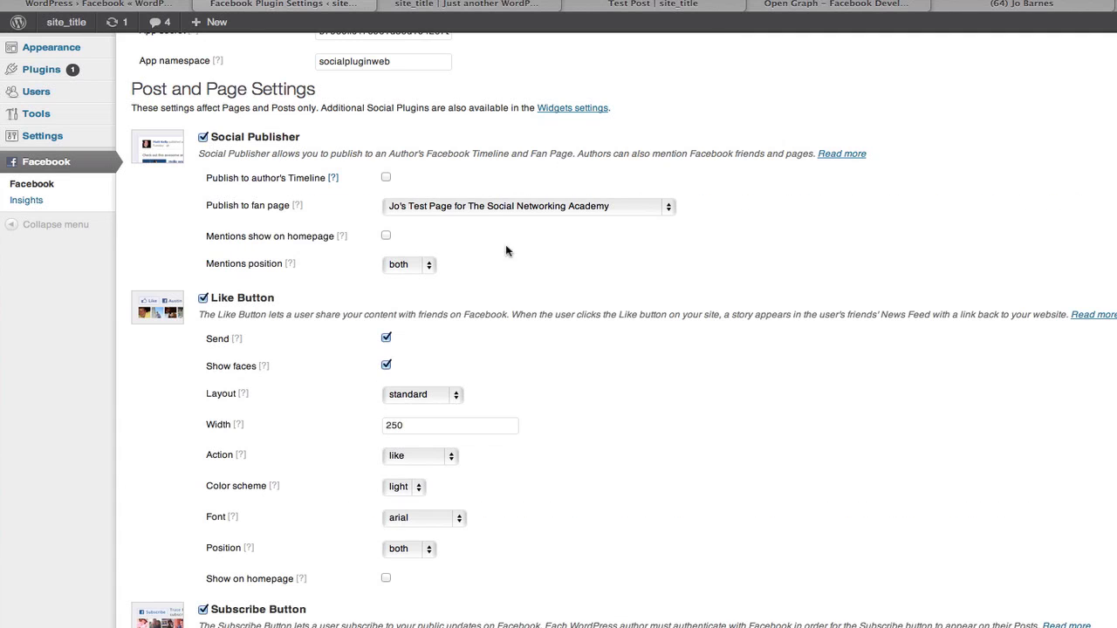
left_click(204, 138)
scroll(580, 288, "down", 3)
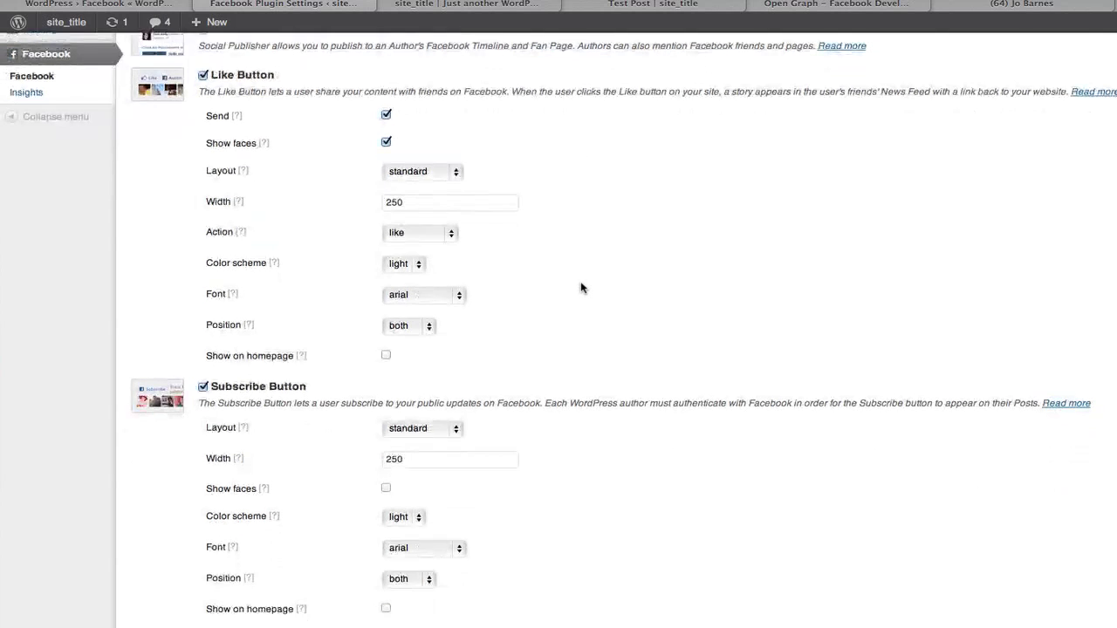
scroll(580, 288, "down", 2)
Set the Like, Subscribe and Send positions to bottom, and turn off the Send Button.
left_click(431, 279)
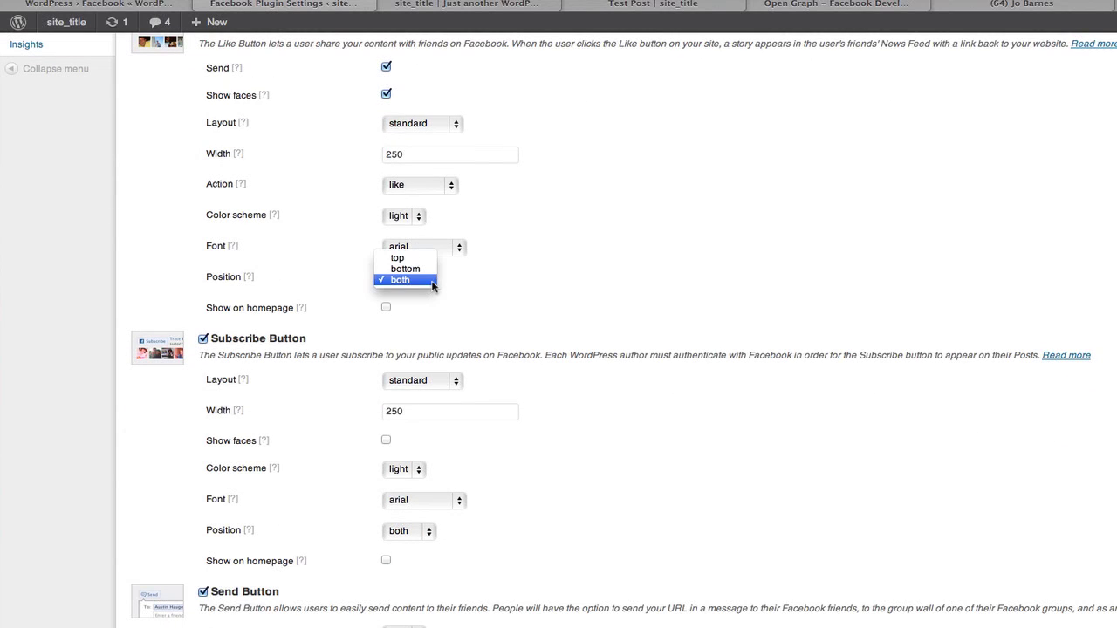
left_click(419, 267)
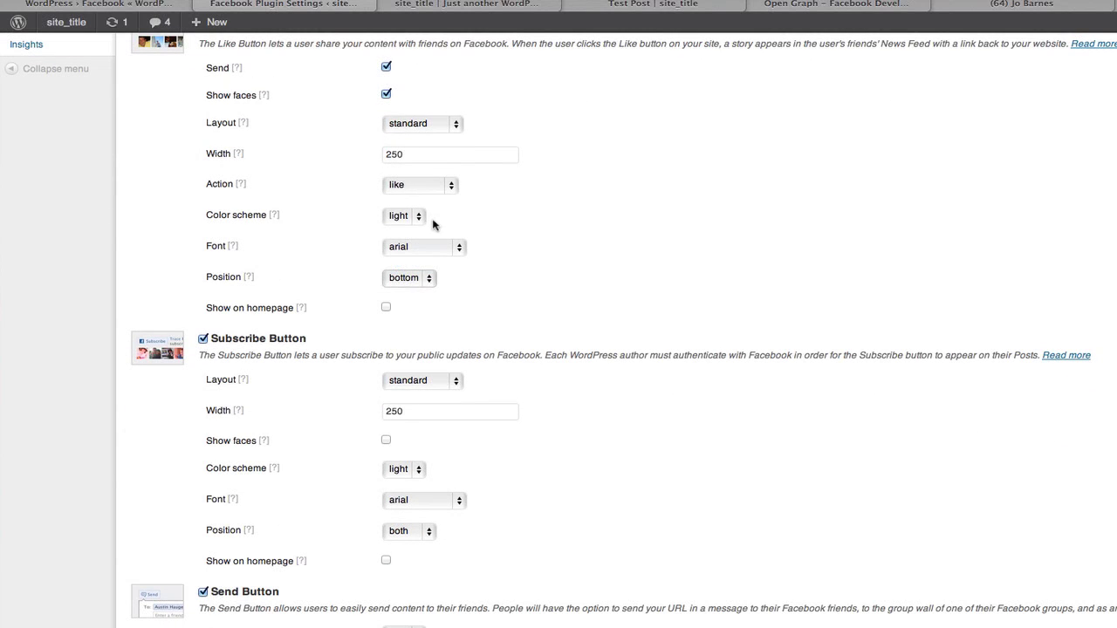
scroll(553, 320, "down", 5)
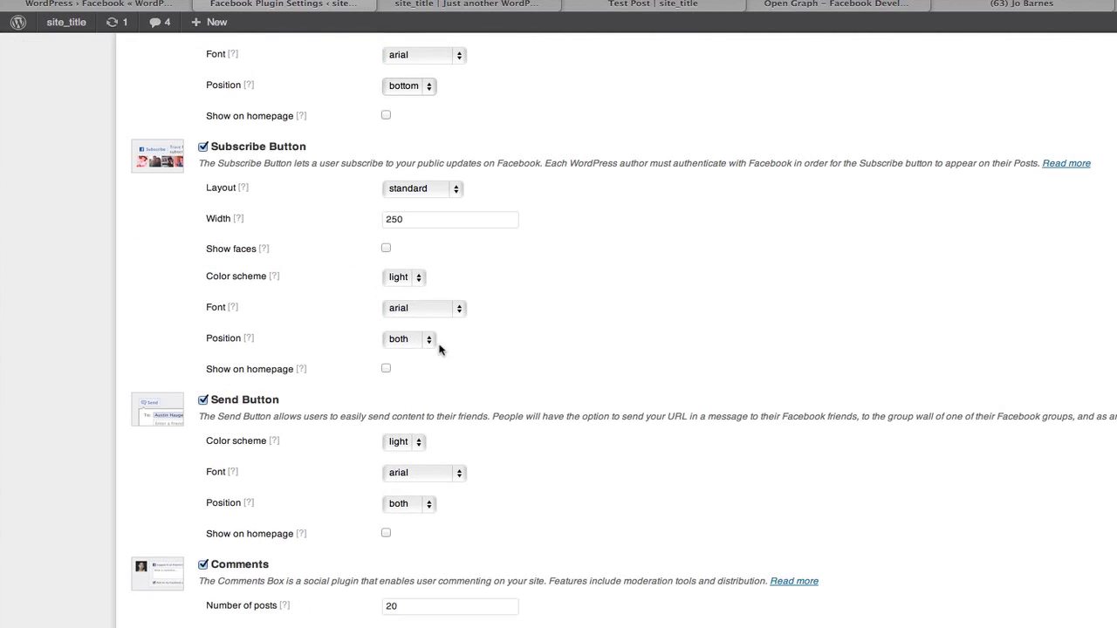
left_click(428, 342)
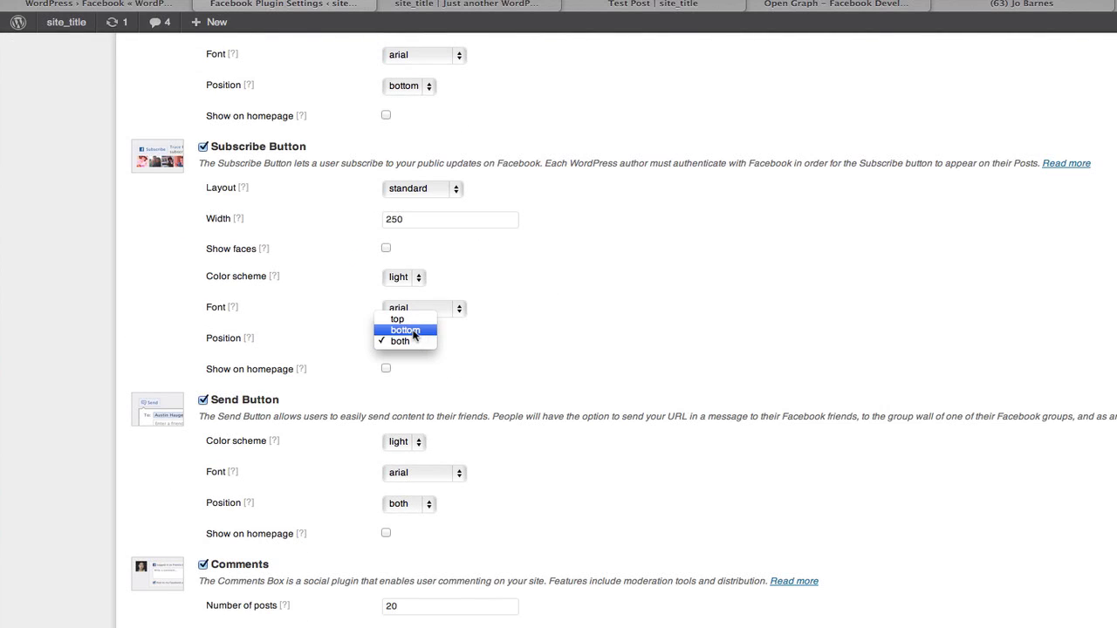
left_click(414, 330)
scroll(512, 486, "down", 6)
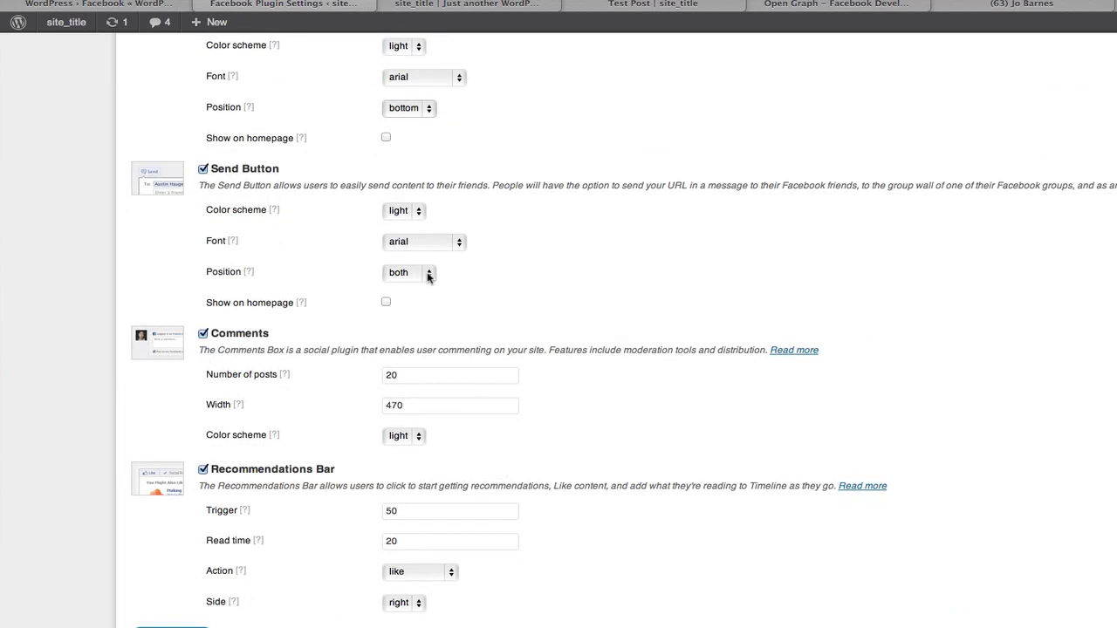
left_click(429, 273)
left_click(413, 261)
left_click(203, 169)
Keep Like at bottom, move Subscribe to top, disable the Recommendations Bar, and save.
scroll(645, 207, "up", 6)
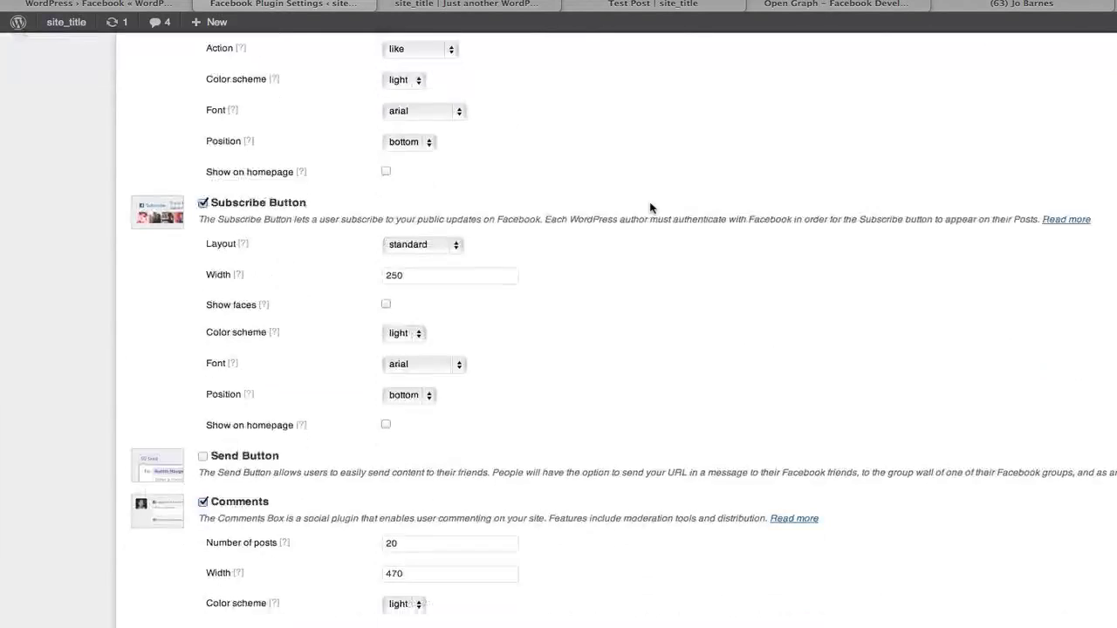
scroll(650, 207, "down", 5)
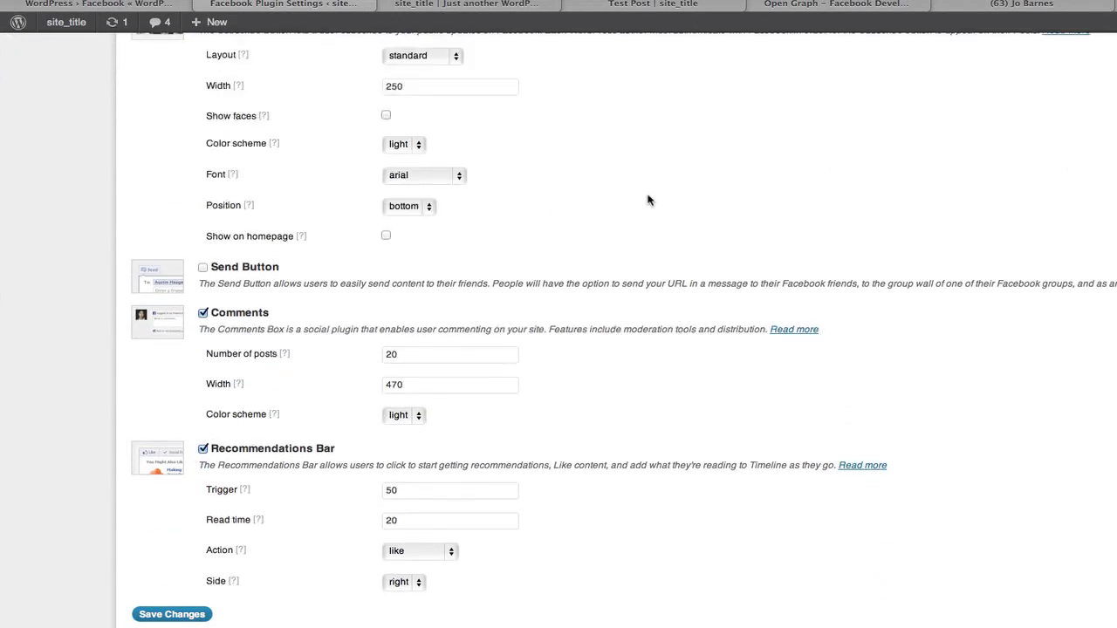
scroll(647, 199, "up", 10)
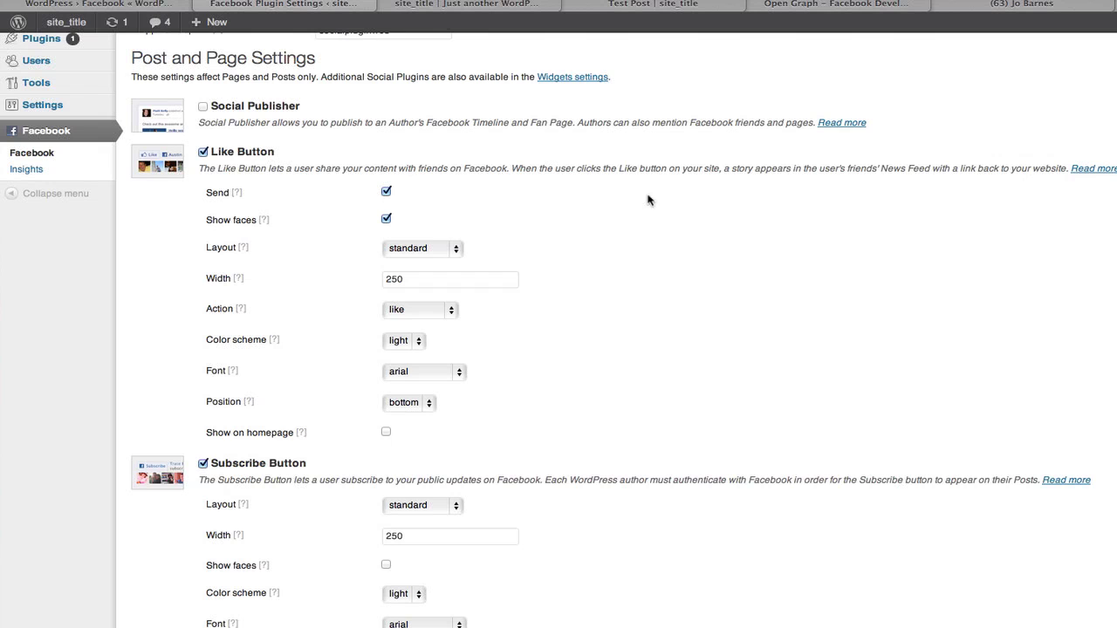
left_click(430, 401)
left_click(425, 401)
scroll(526, 439, "down", 8)
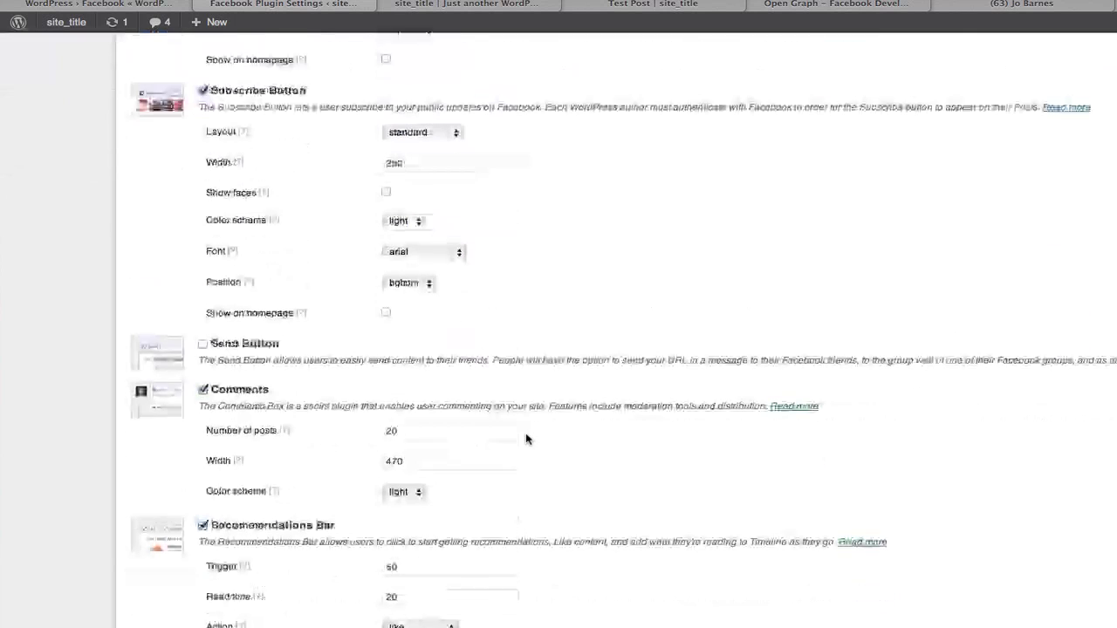
left_click(427, 256)
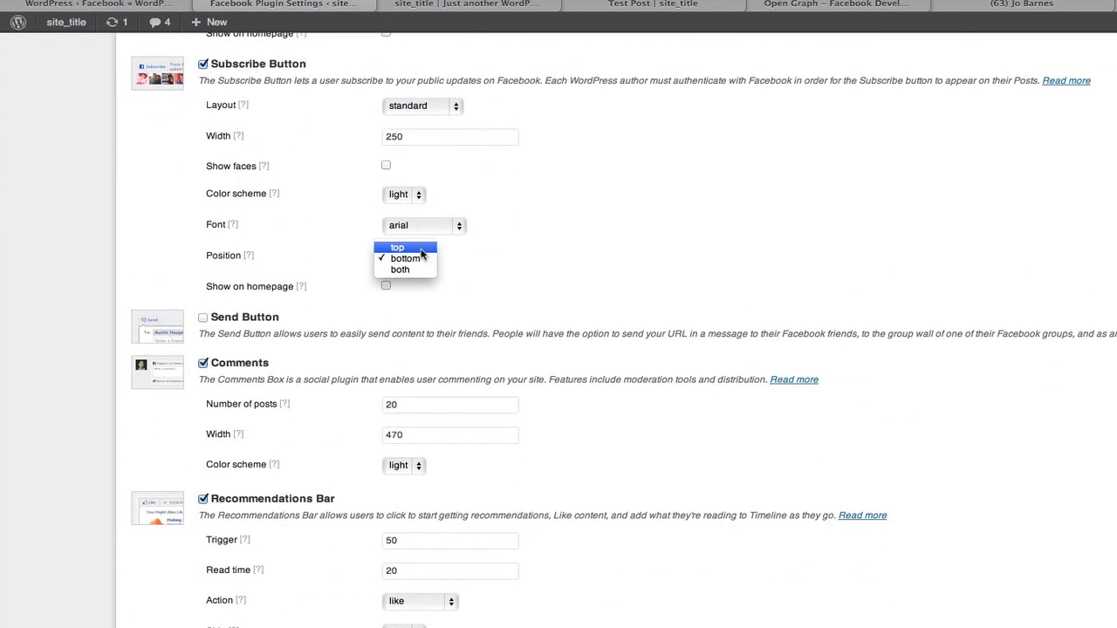
left_click(420, 250)
scroll(498, 371, "down", 3)
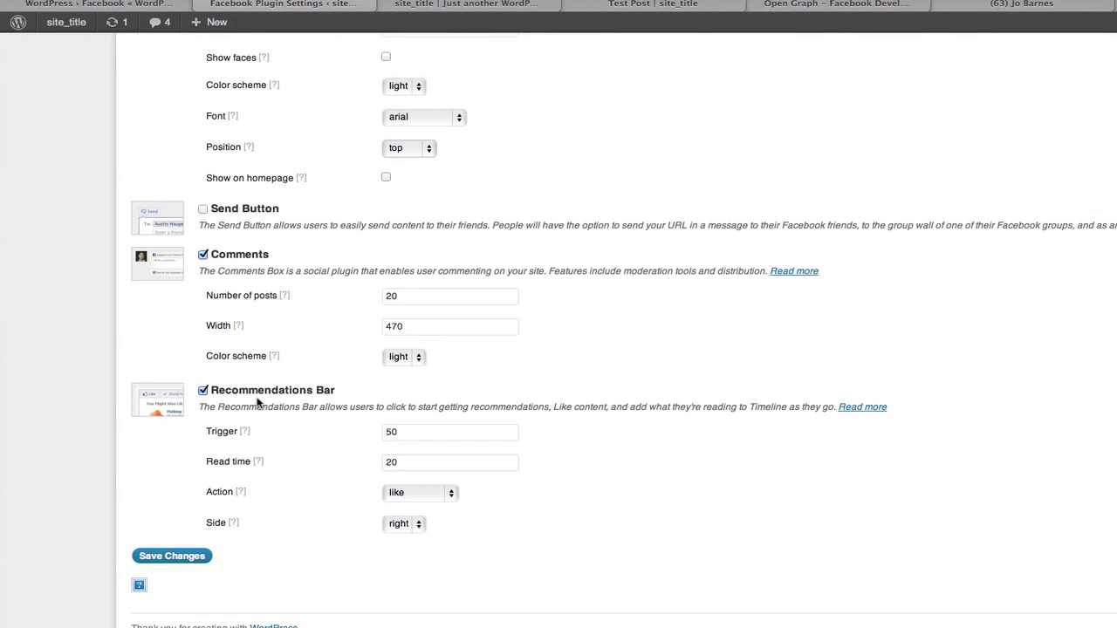
left_click(202, 391)
left_click(168, 558)
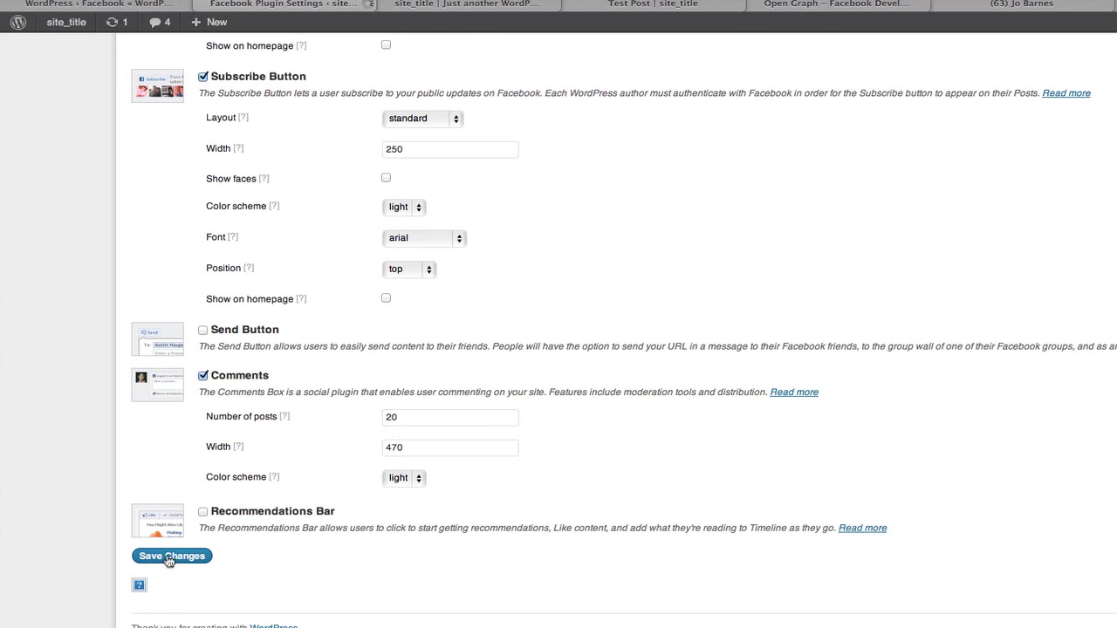
left_click(622, 4)
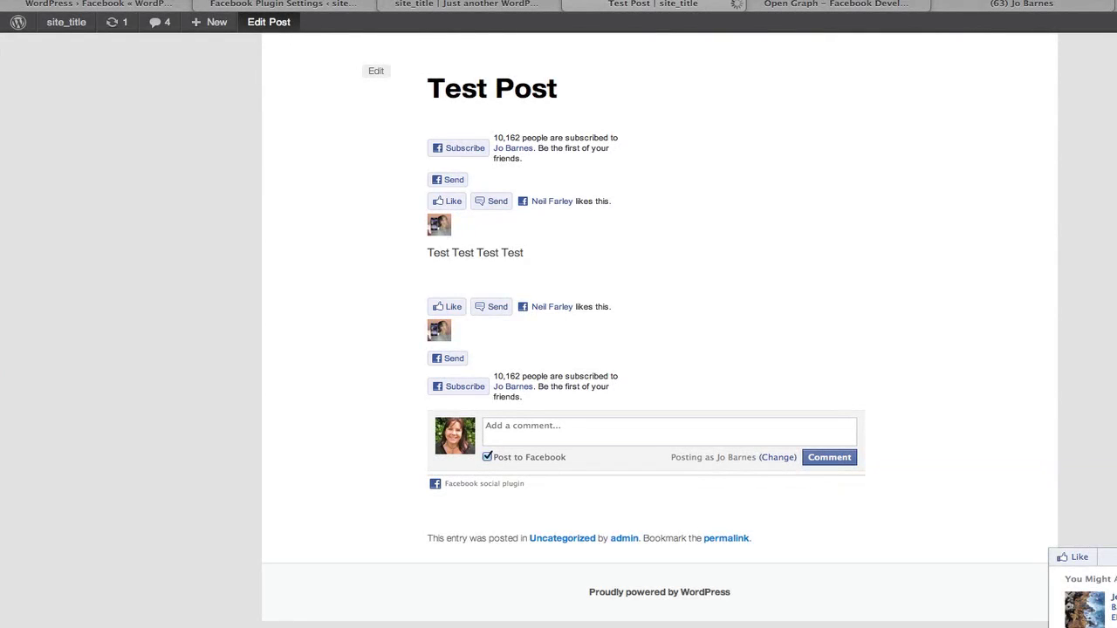
scroll(815, 411, "down", 5)
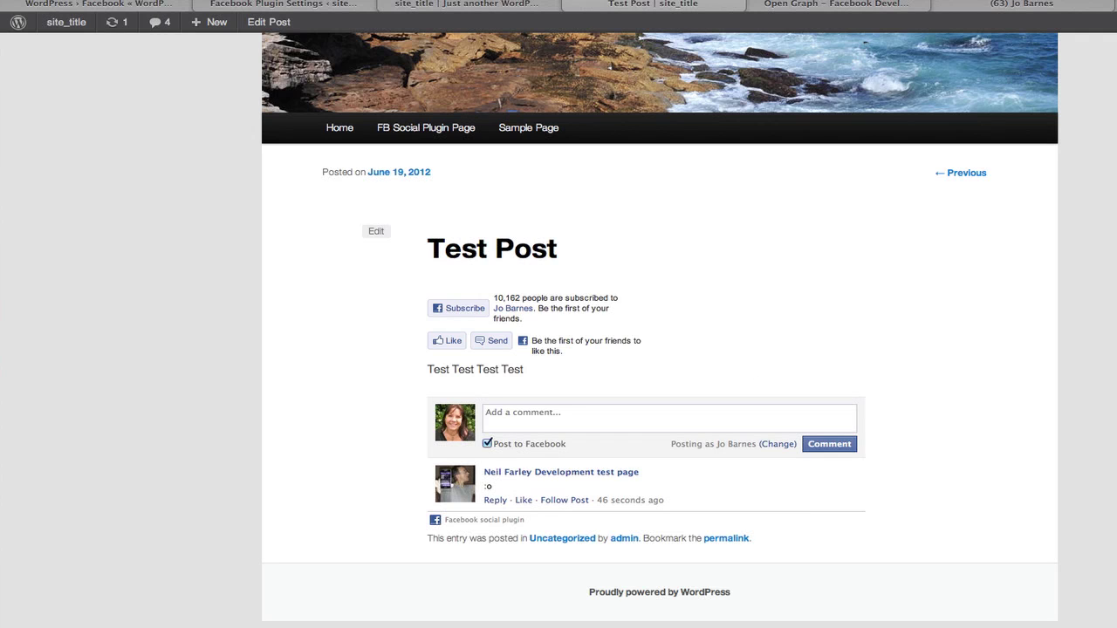
left_click(281, 5)
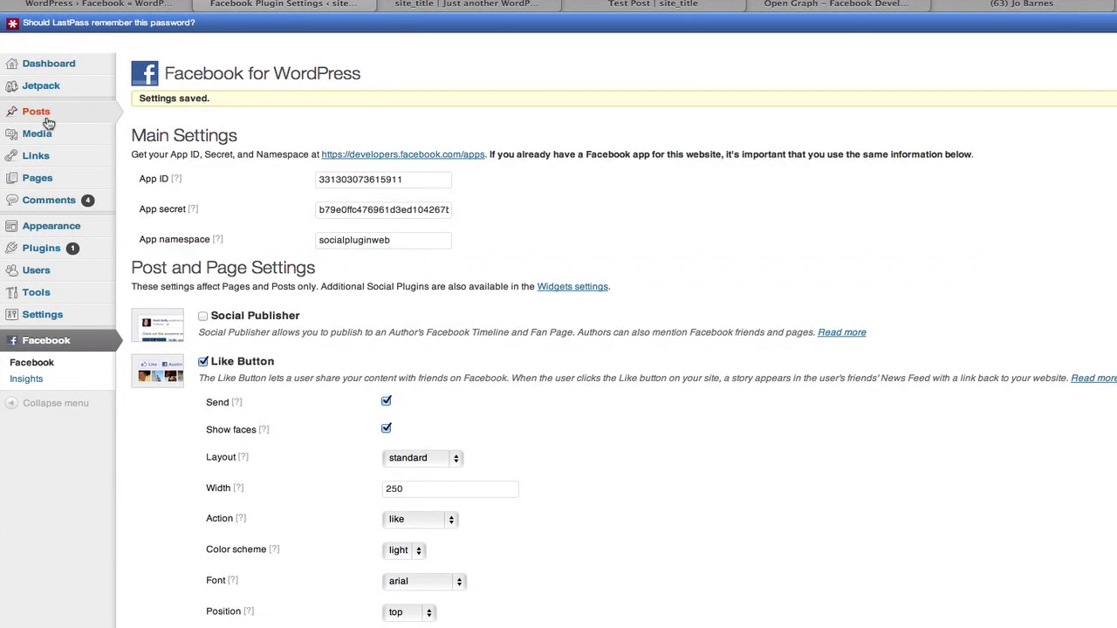
Start a new post titled 'Test Post Number 2' with the body 'This is a TEST'.
mouse_move(104, 117)
left_click(127, 134)
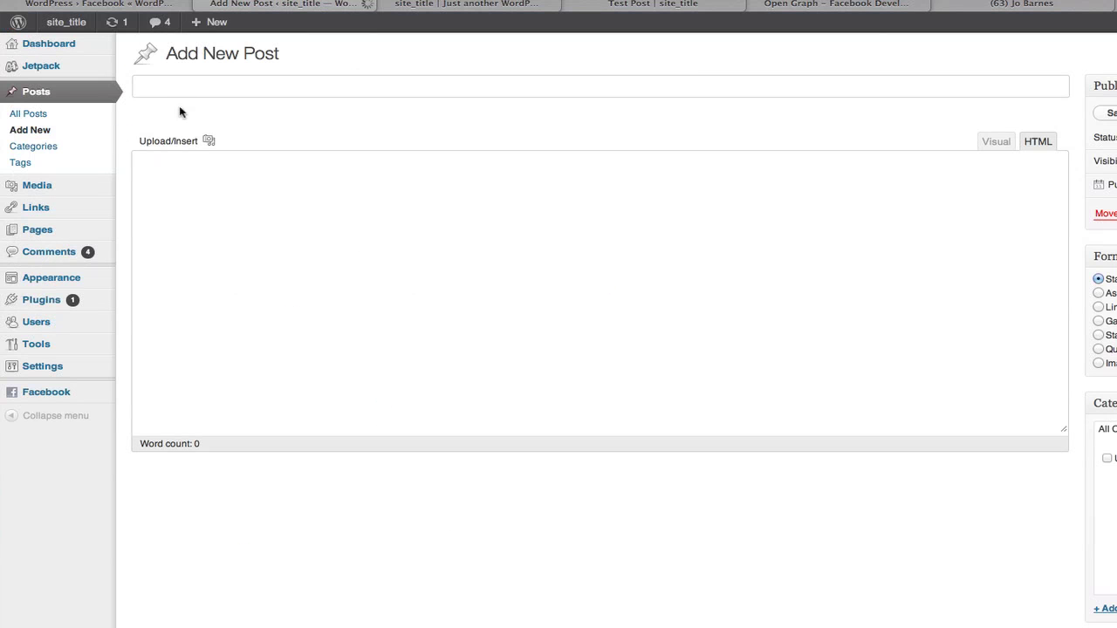
type("Test ")
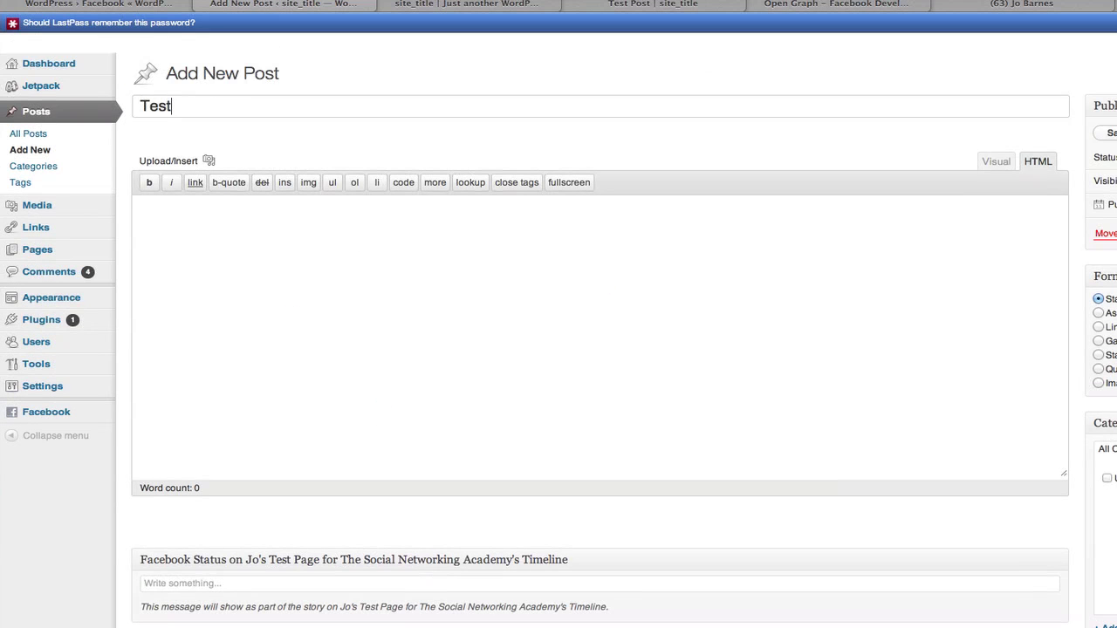
type("Post Number 2")
left_click(201, 226)
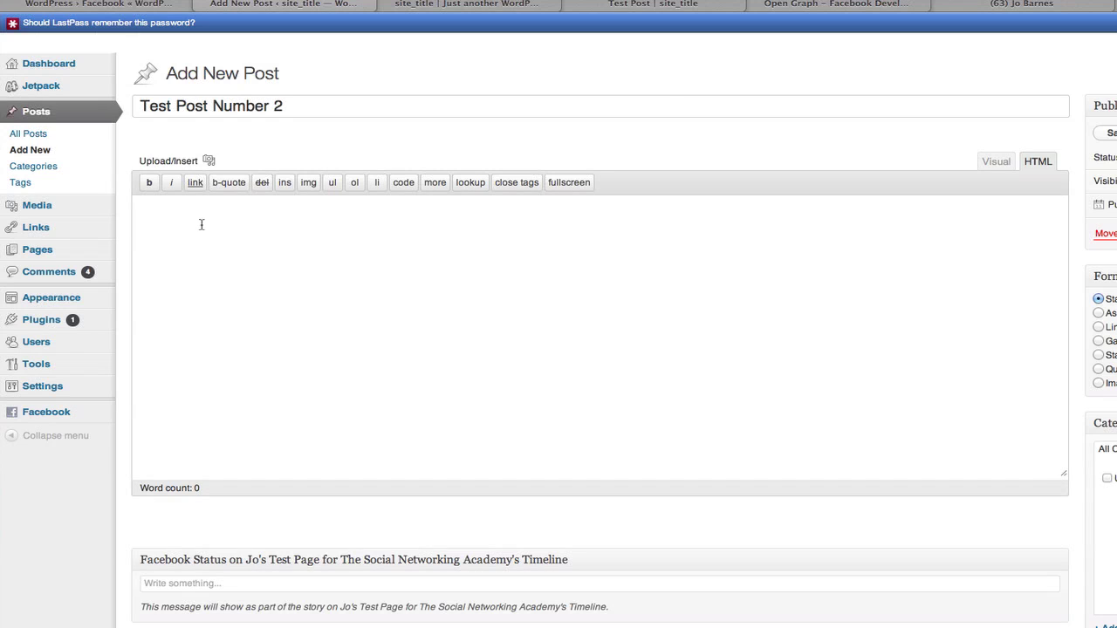
type("This i")
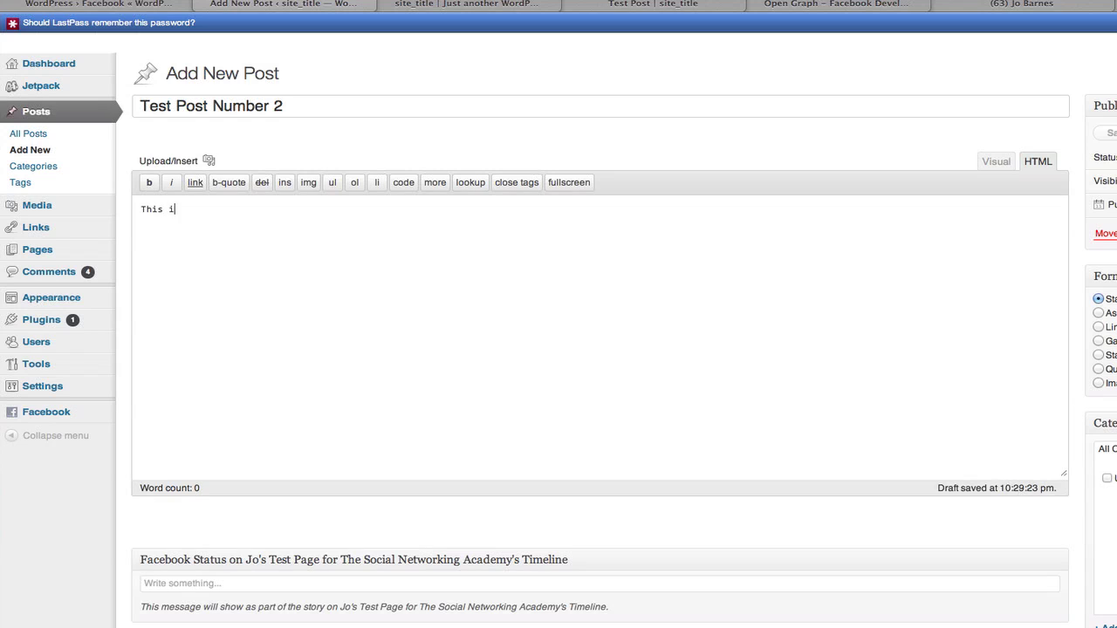
type("s a TEST")
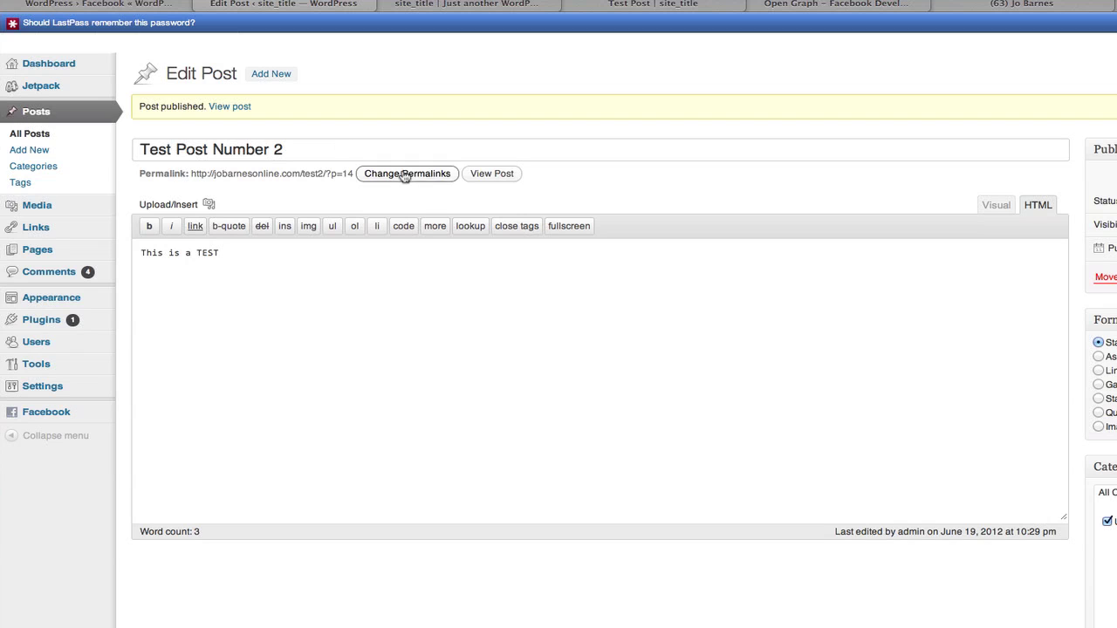
View Test Post Number 2 in a new tab, scrolling to its Facebook buttons and comment box.
right_click(488, 174)
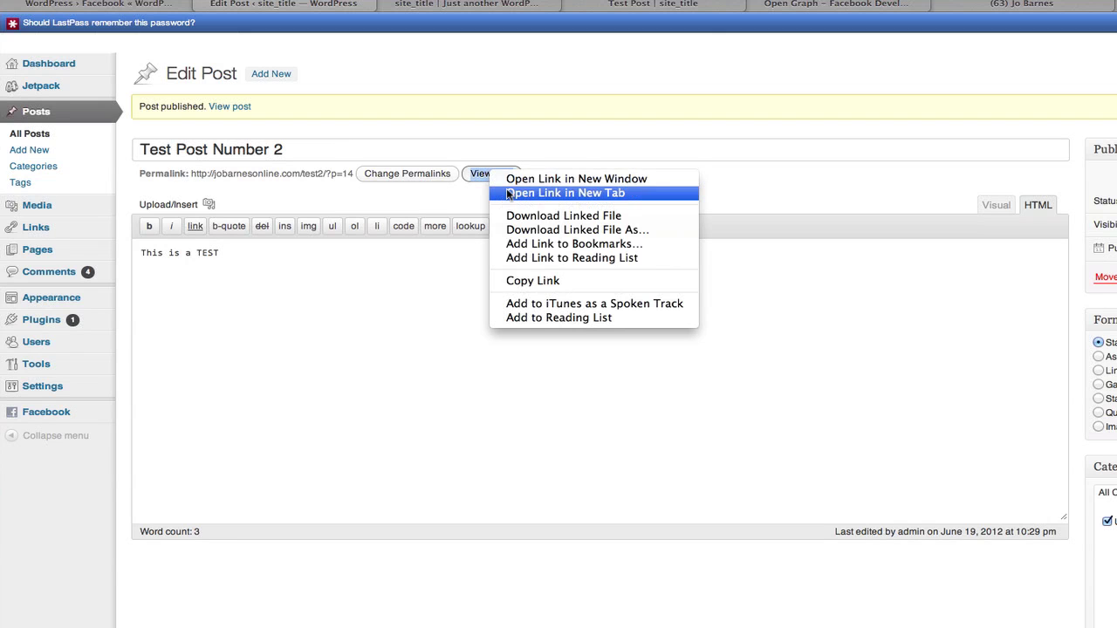
left_click(523, 192)
left_click(712, 6)
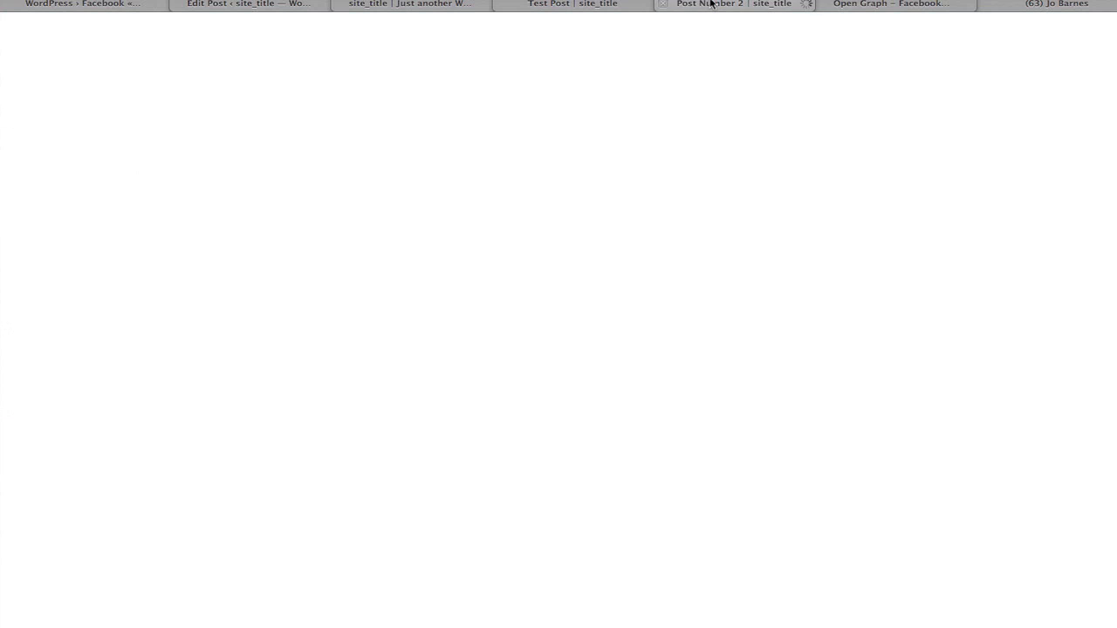
scroll(825, 514, "down", 5)
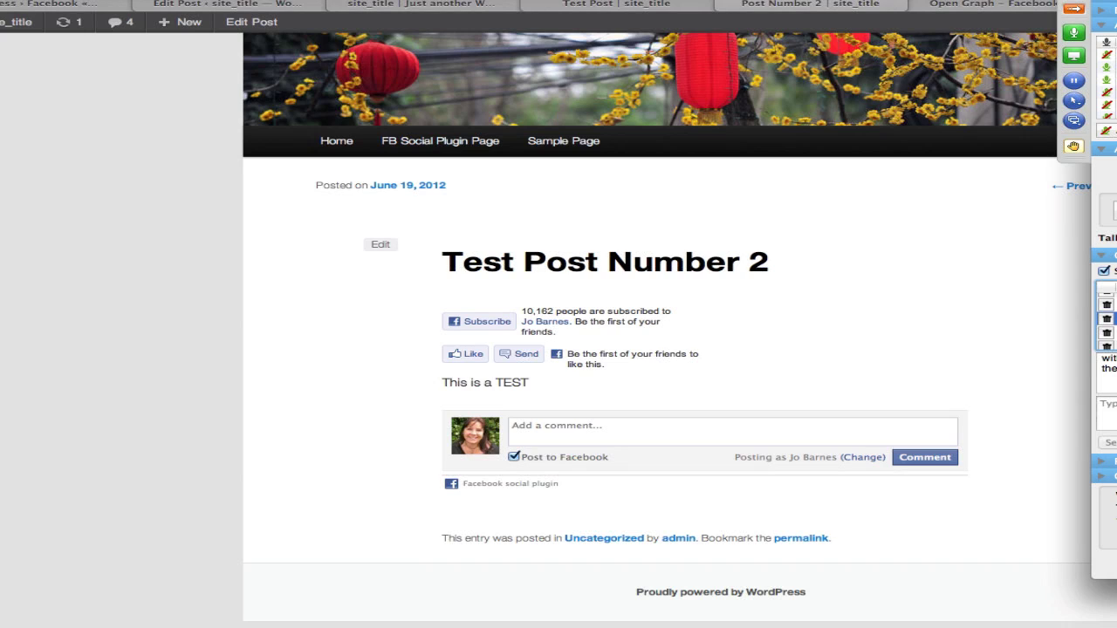
Read through several attendee questions in the GoToWebinar questions panel.
left_click(1112, 332)
scroll(1106, 323, "down", 1)
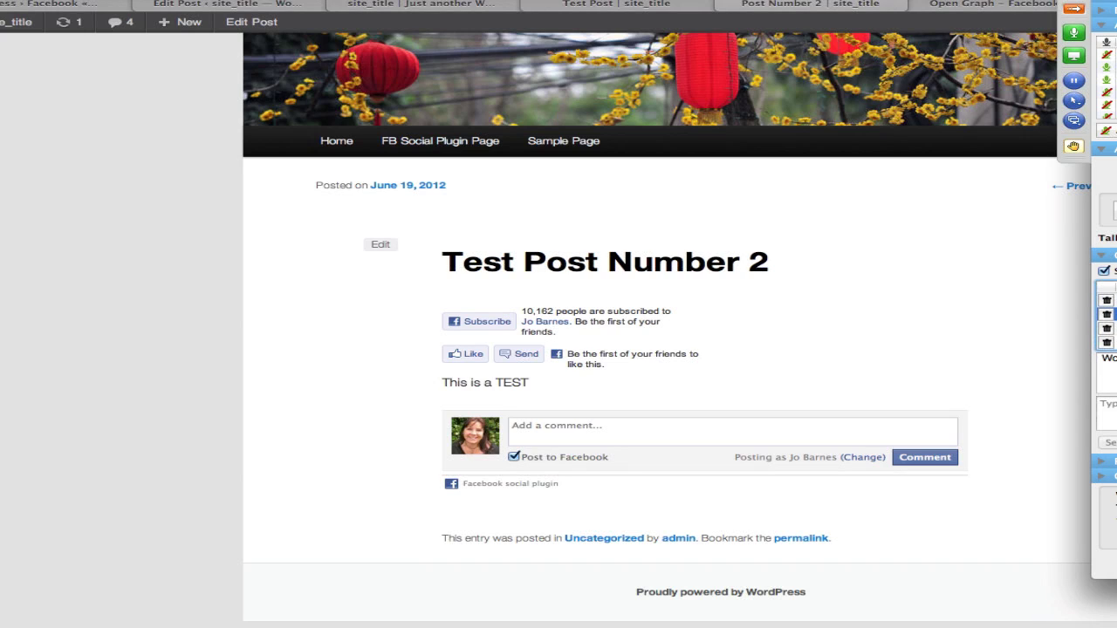
left_click(1110, 328)
scroll(1106, 322, "down", 1)
left_click(1110, 328)
scroll(1106, 322, "down", 1)
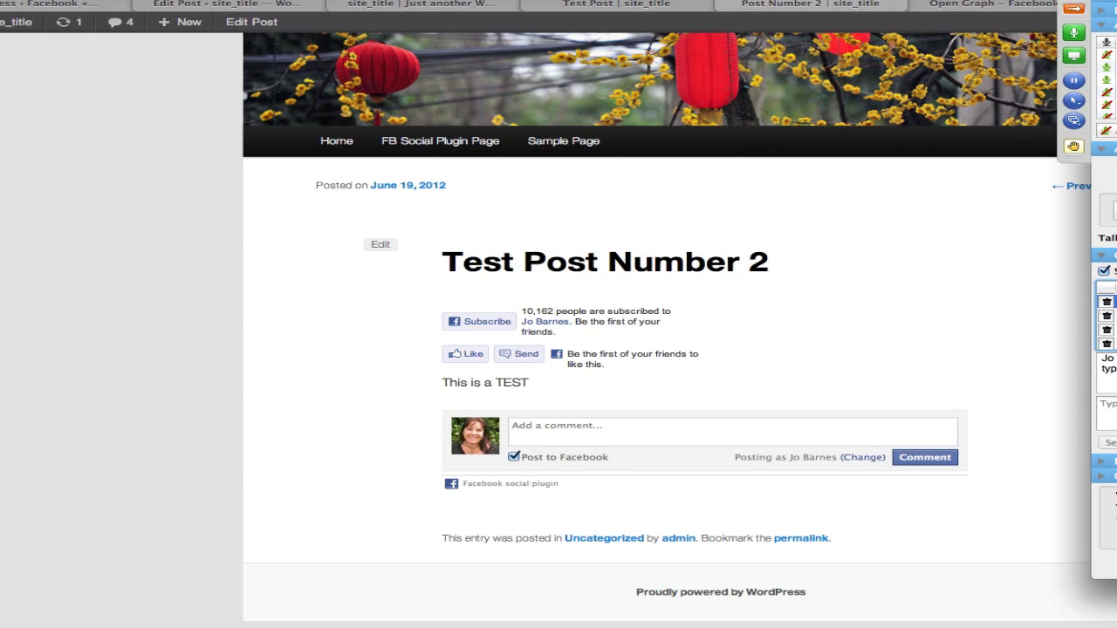
left_click(1115, 316)
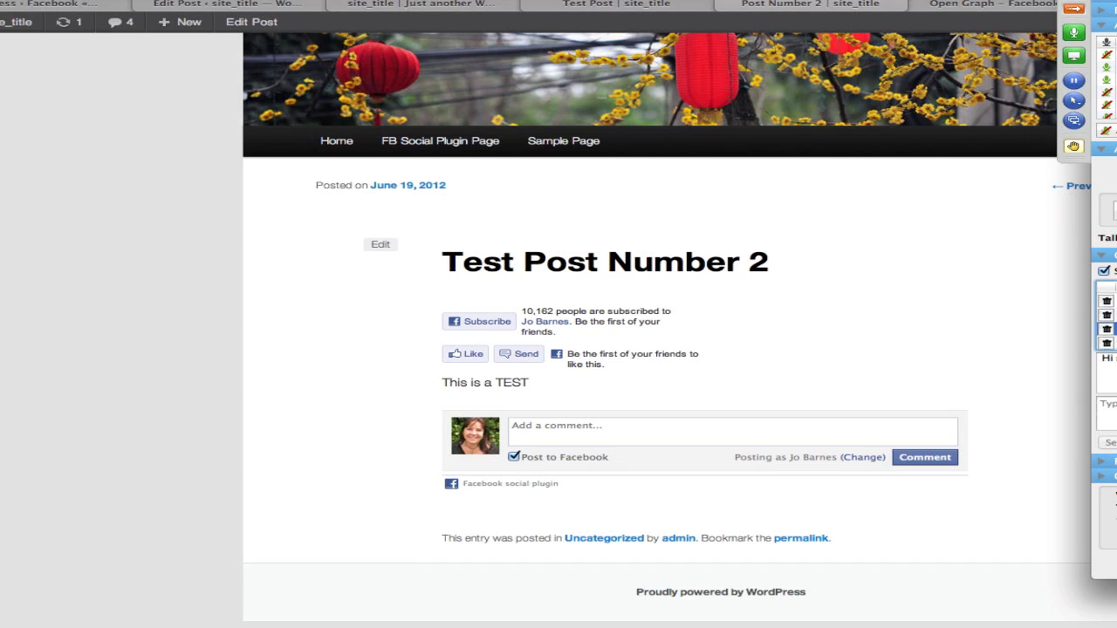
left_click(1115, 323)
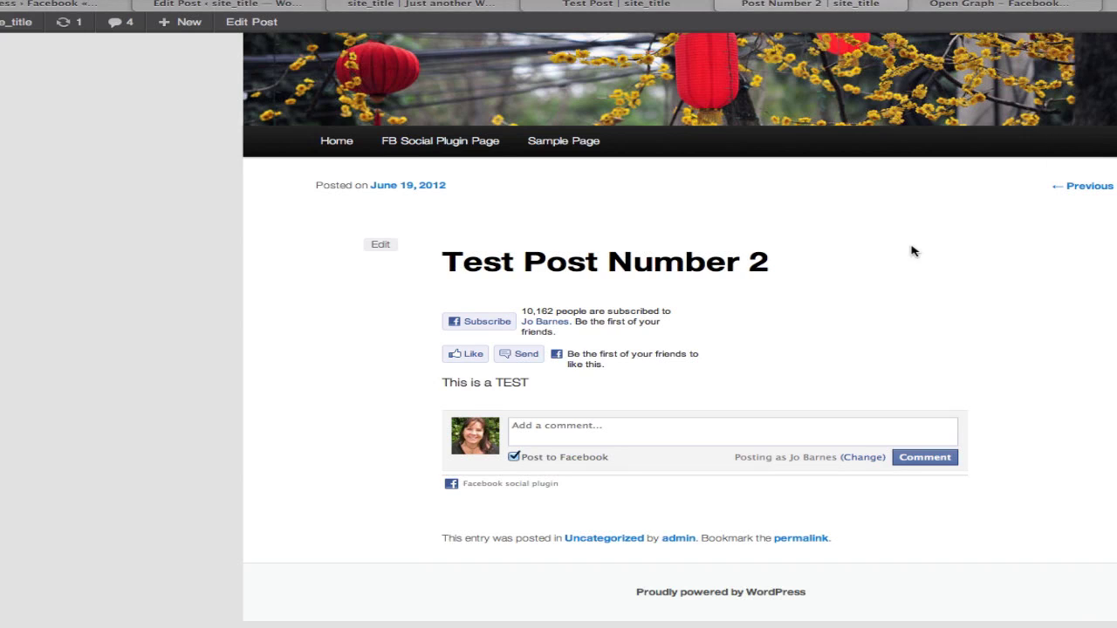
Search Facebook for 'jo's test' and scroll the Social Networking Academy test Page timeline.
left_click(1115, 3)
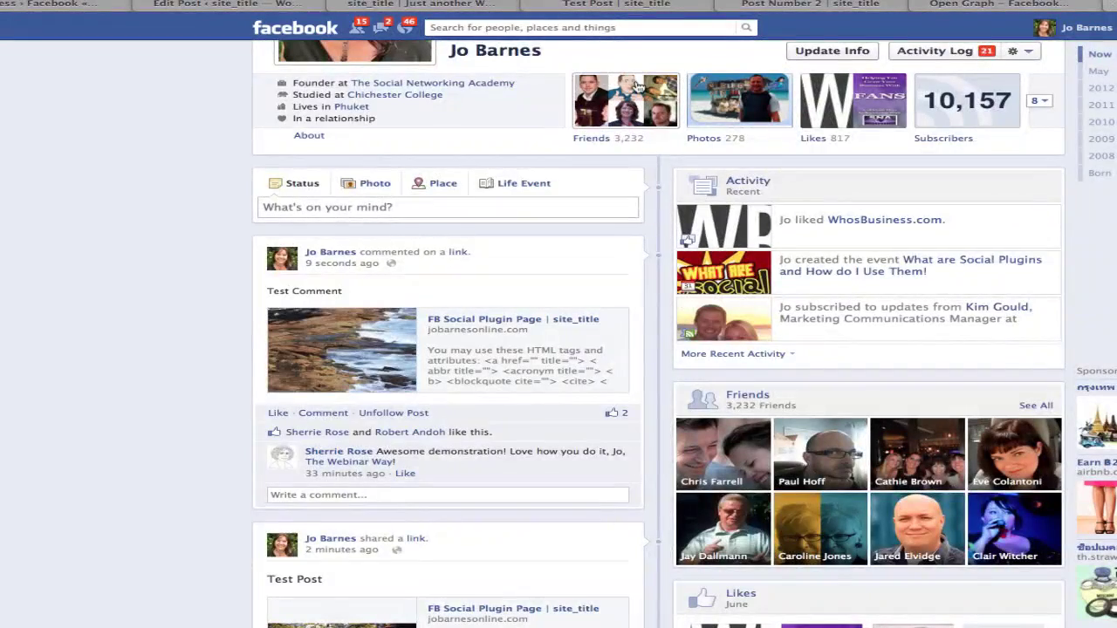
scroll(498, 87, "up", 5)
left_click(445, 27)
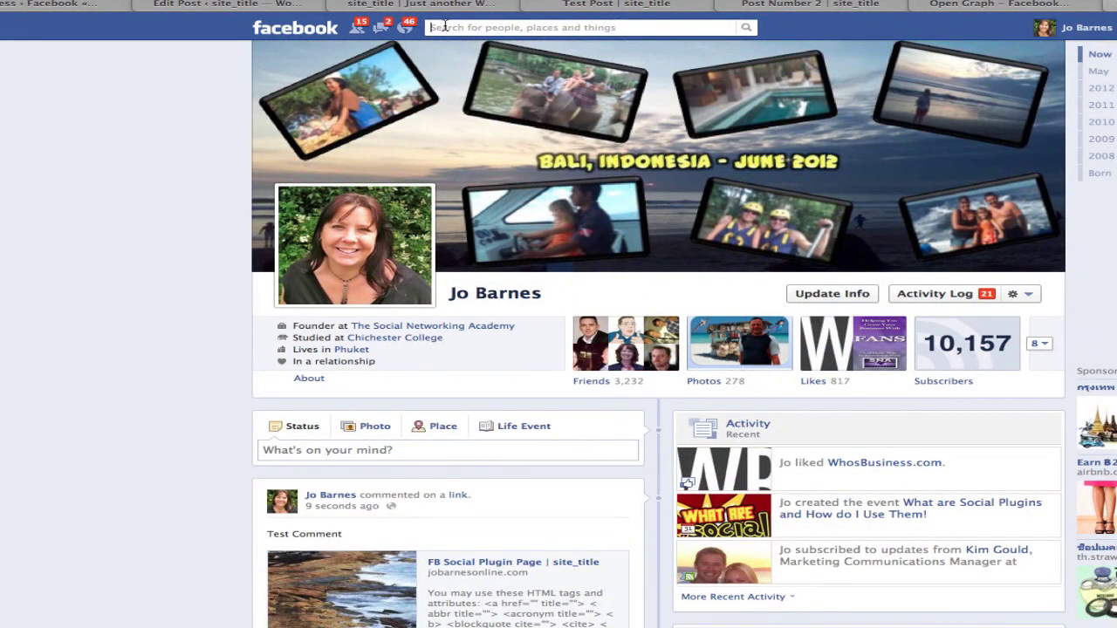
type("jo's test")
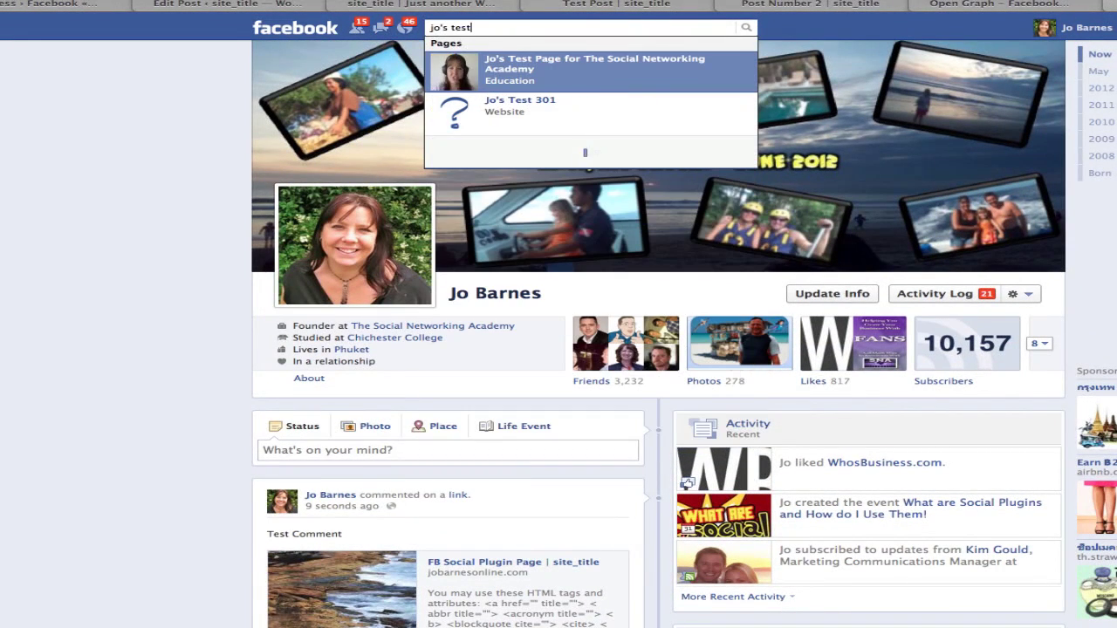
left_click(548, 67)
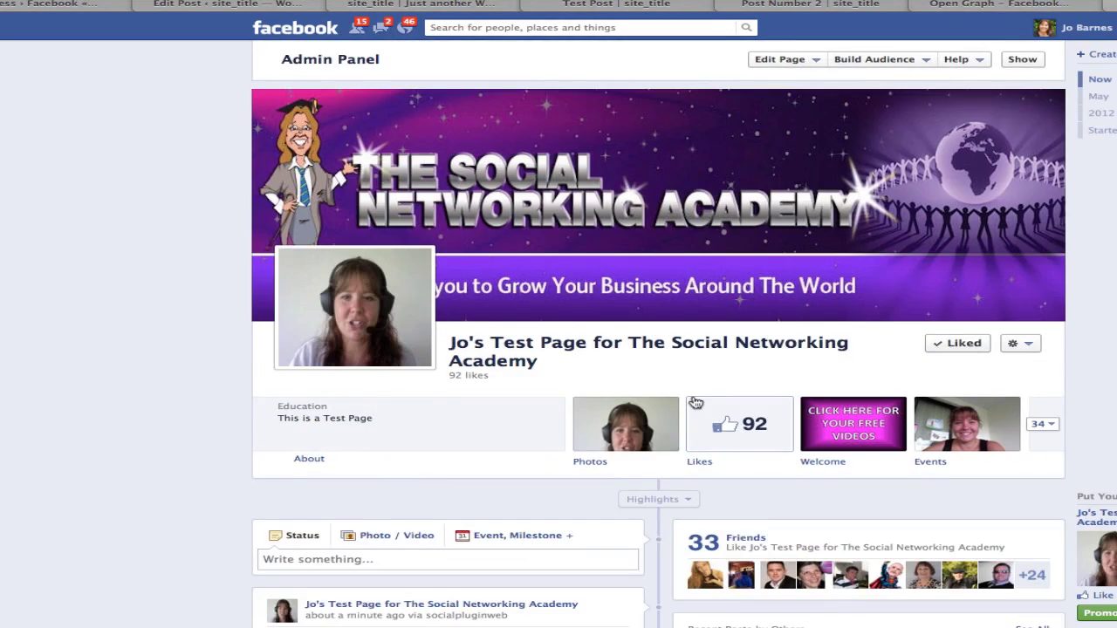
scroll(694, 400, "down", 5)
scroll(693, 399, "down", 3)
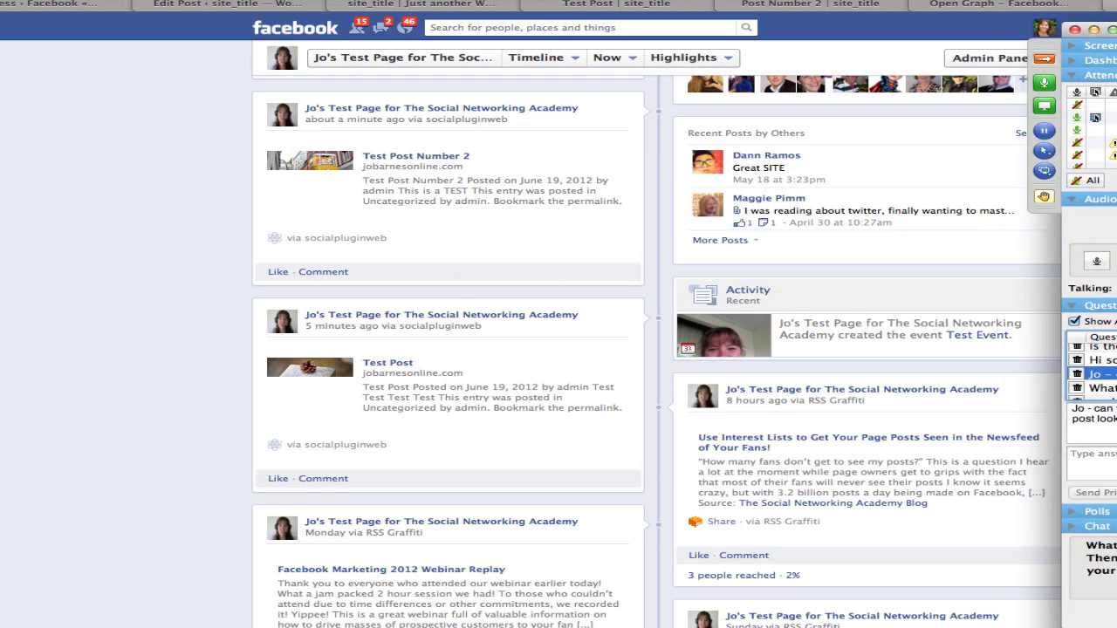
left_click(1089, 379)
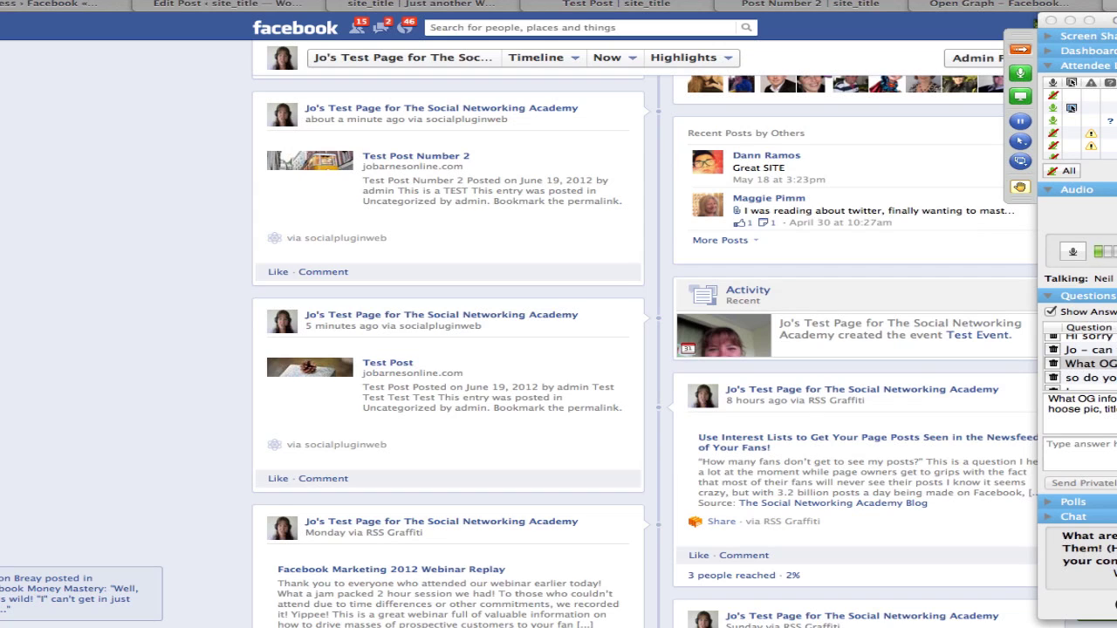
left_click_drag(1105, 19, 1116, 8)
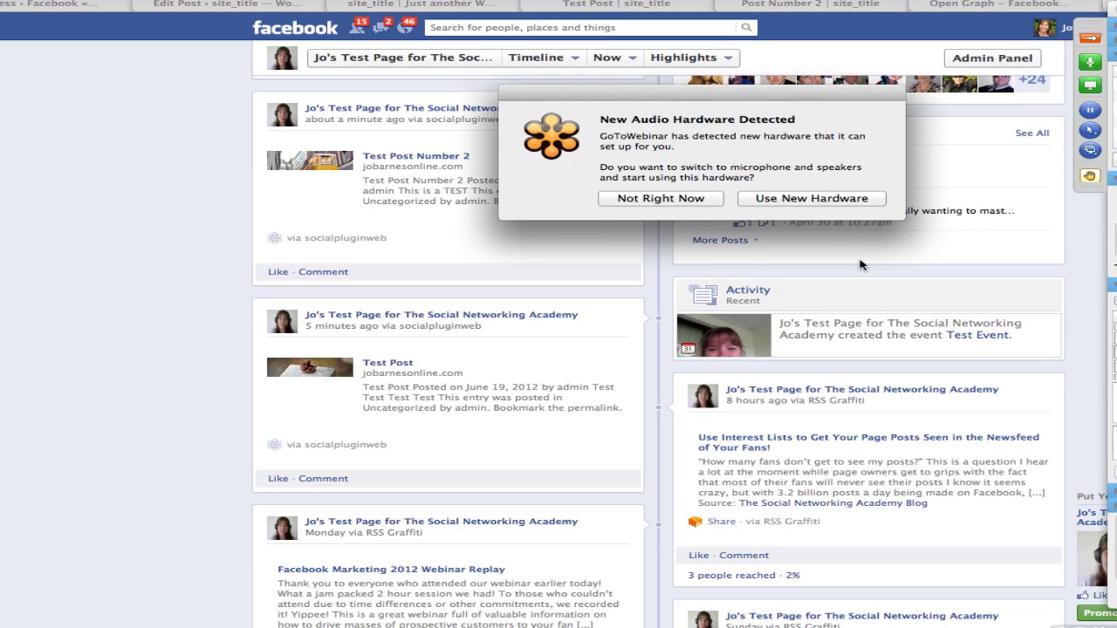
left_click(820, 199)
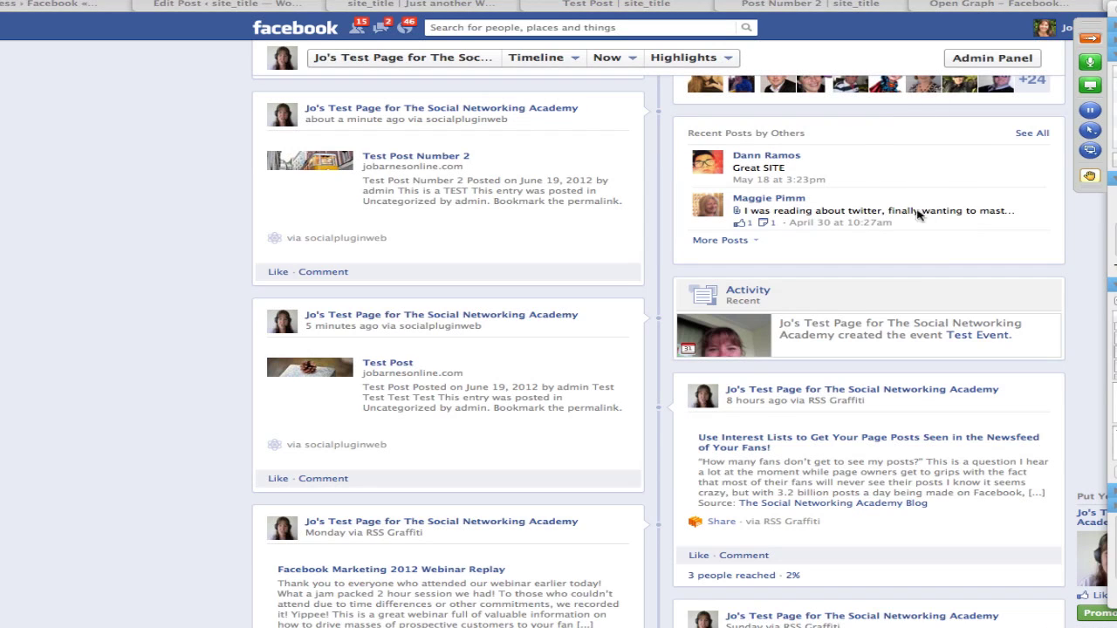
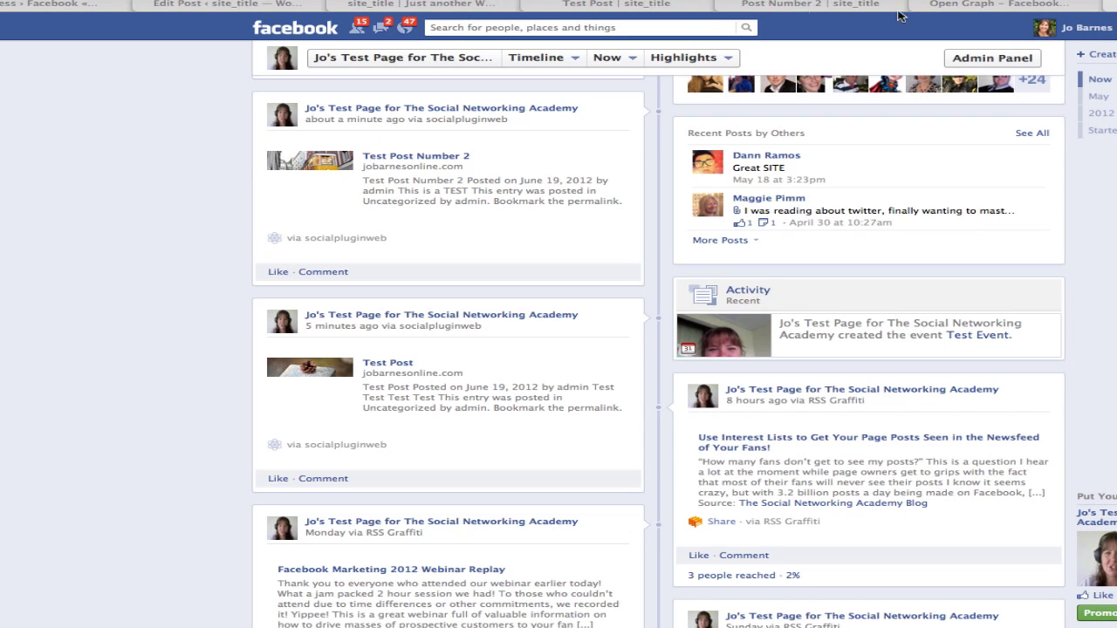
Switch to the socialpluginweb app's Open Graph page on Facebook Developers.
left_click(958, 4)
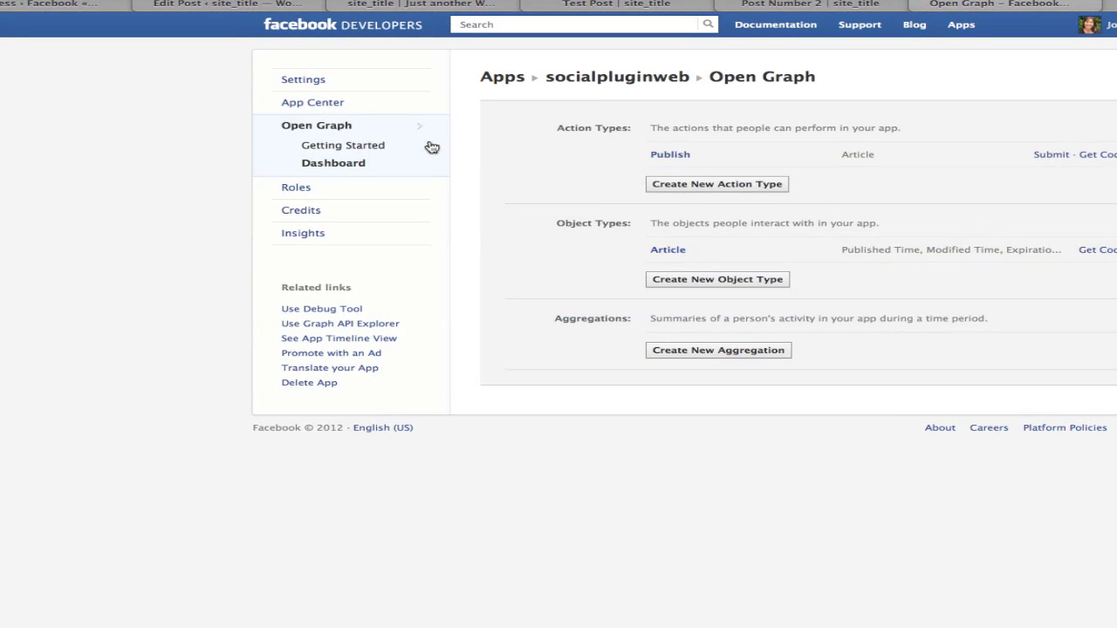
Check the socialpluginweb app overview, then go to the Getting Started documentation.
left_click(960, 26)
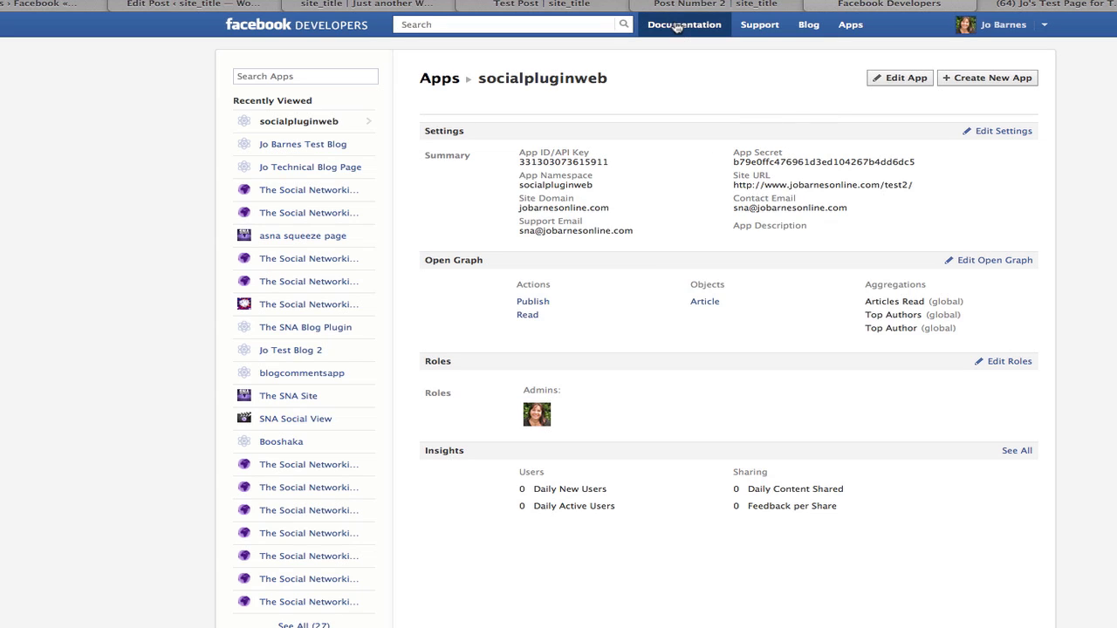
left_click(678, 26)
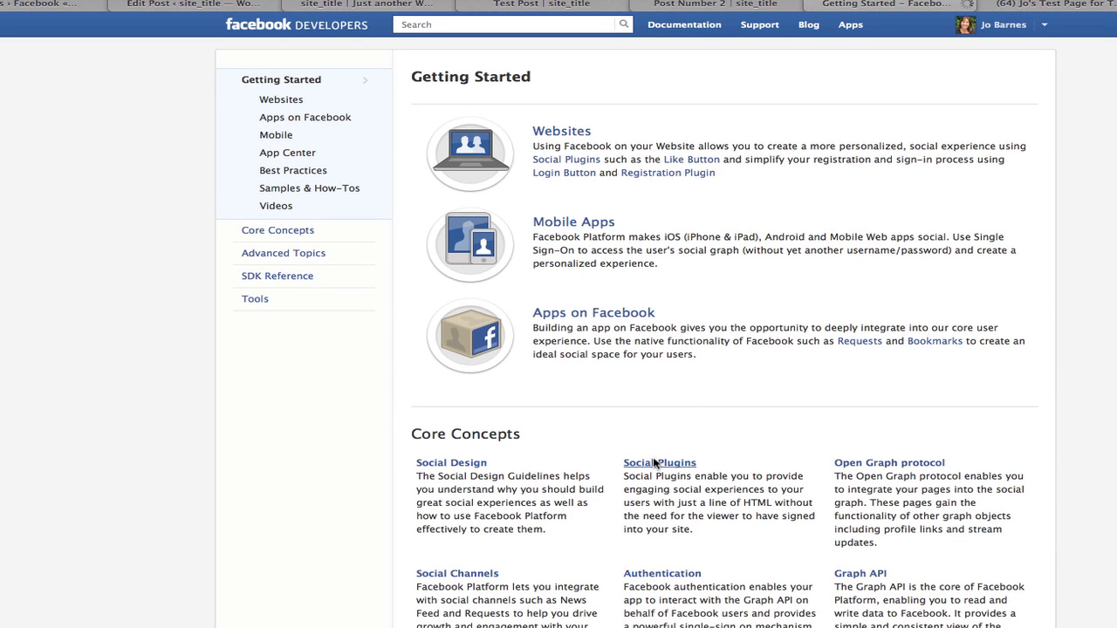
Open the Like Box page under Social Plugins and scroll to its width-292 configurator.
left_click(654, 462)
scroll(654, 462, "down", 5)
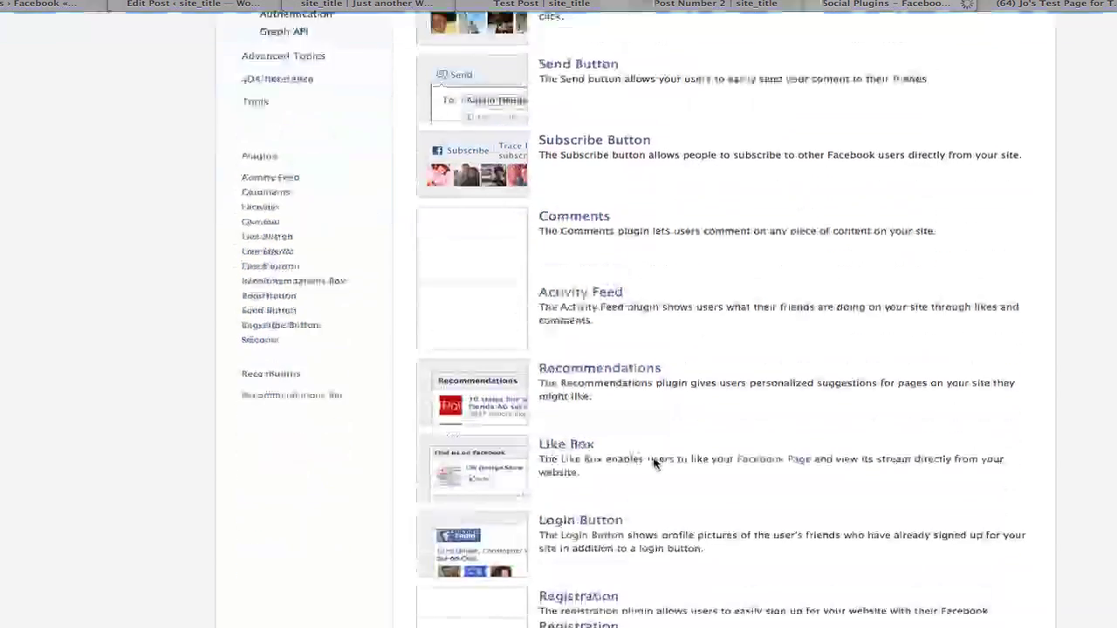
left_click(567, 297)
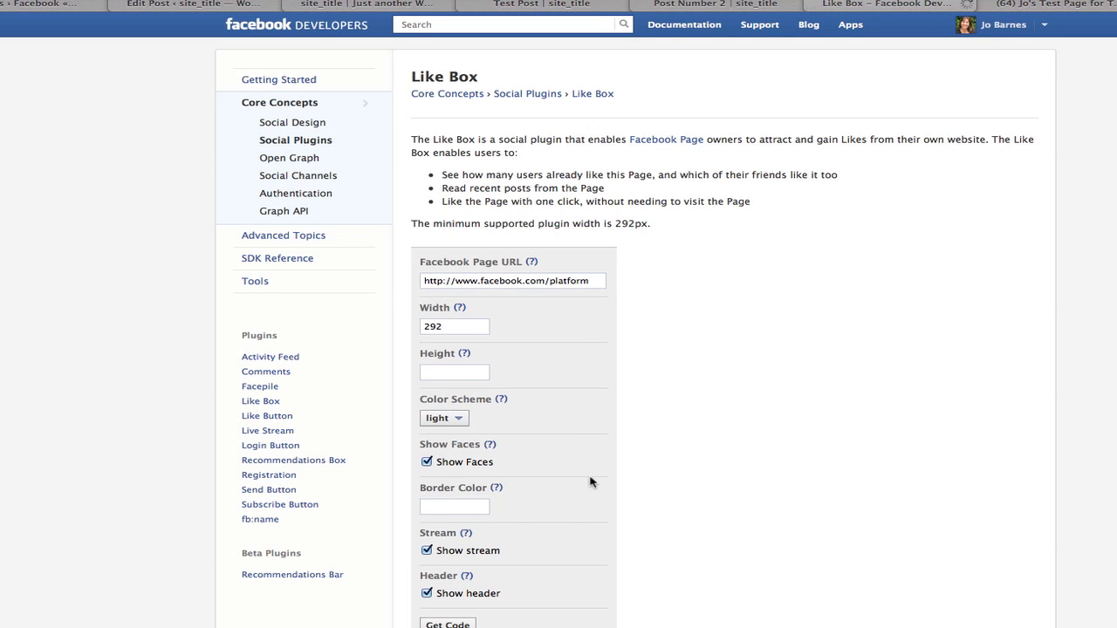
scroll(590, 481, "down", 3)
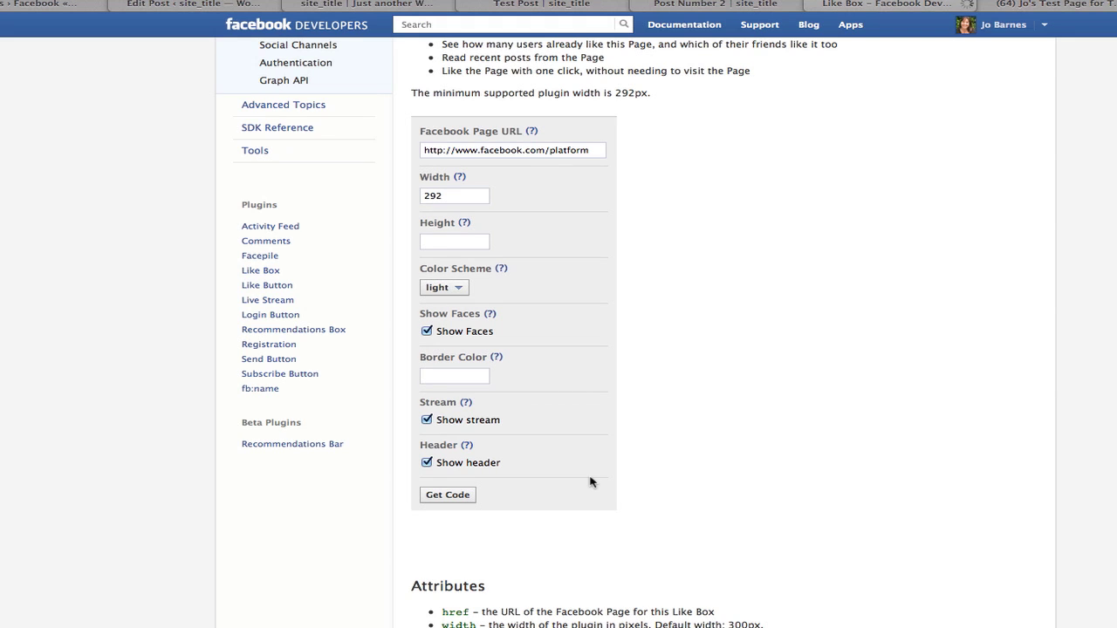
Get the Like Box code, compare its IFRAME and HTML5 versions, then close it.
left_click(451, 496)
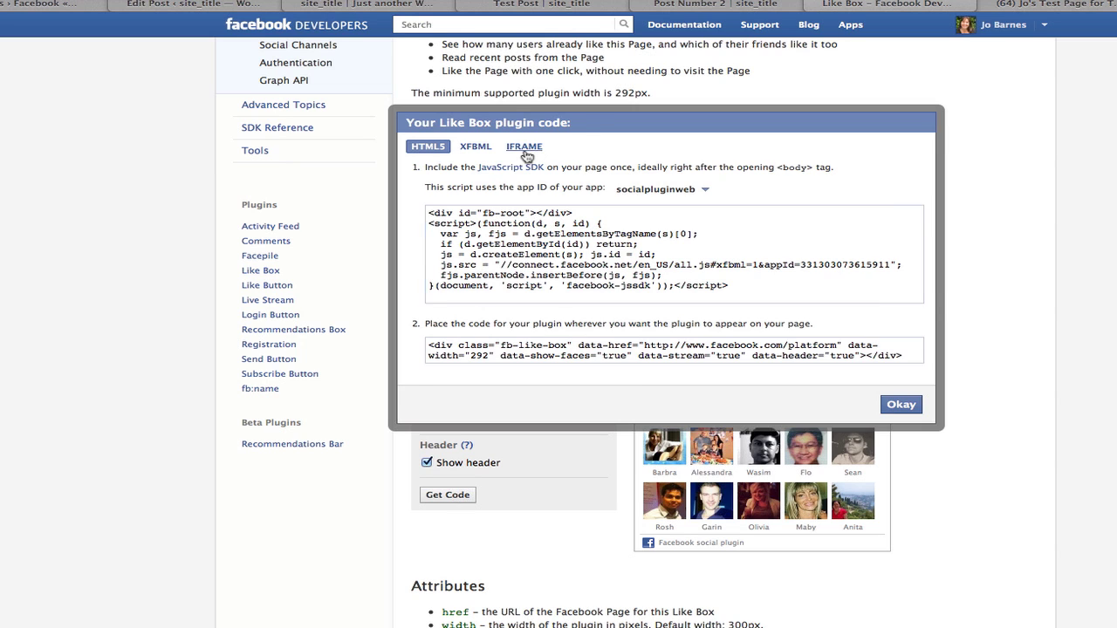
left_click(525, 148)
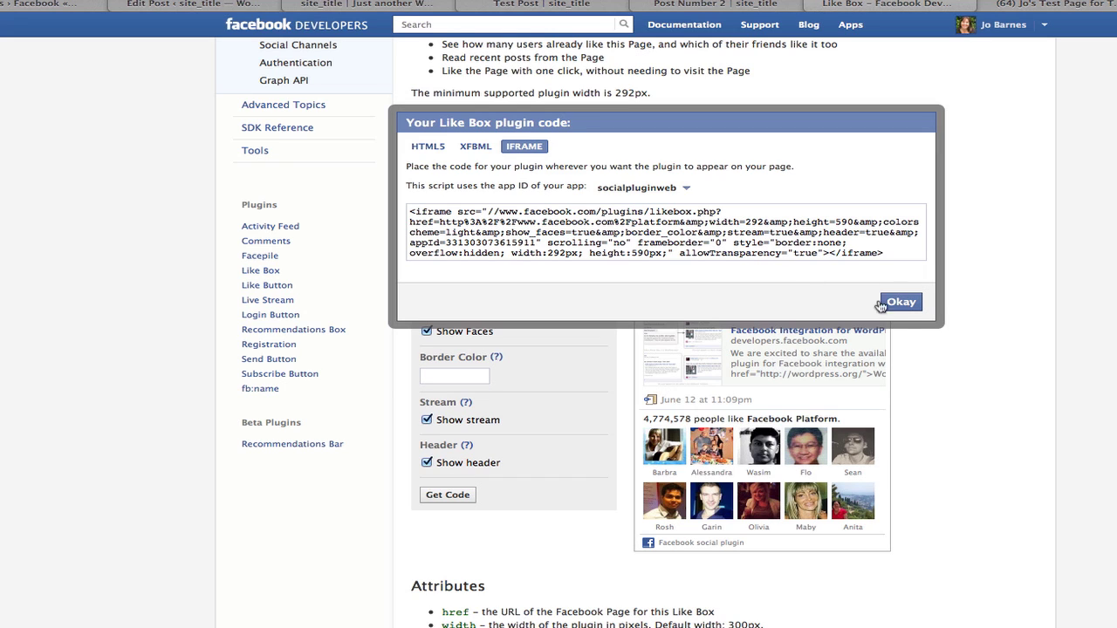
left_click(434, 150)
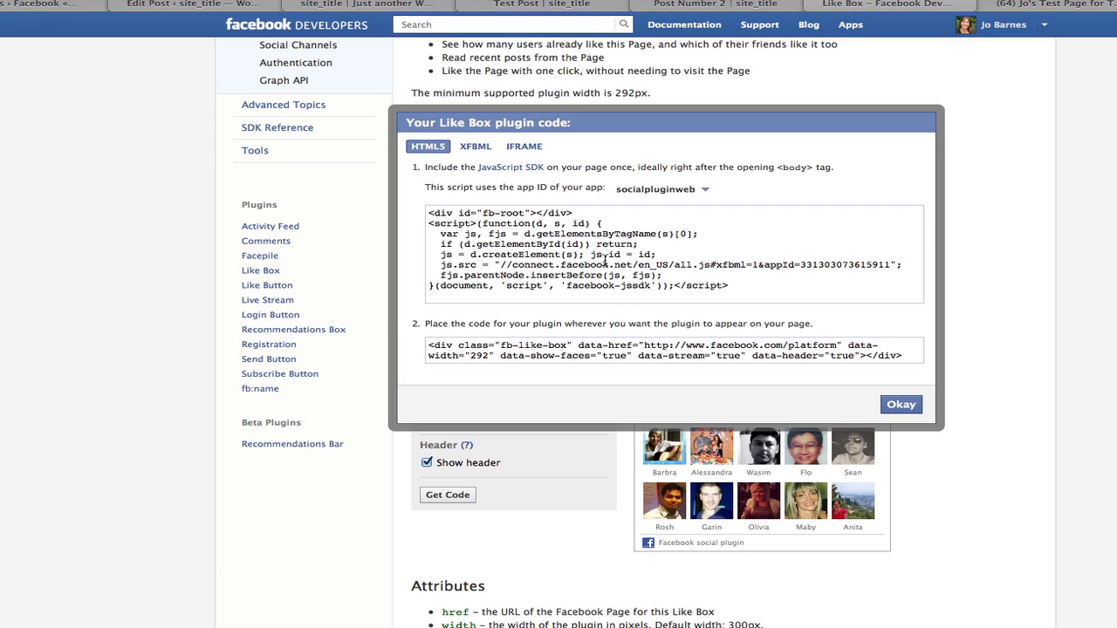
left_click(899, 405)
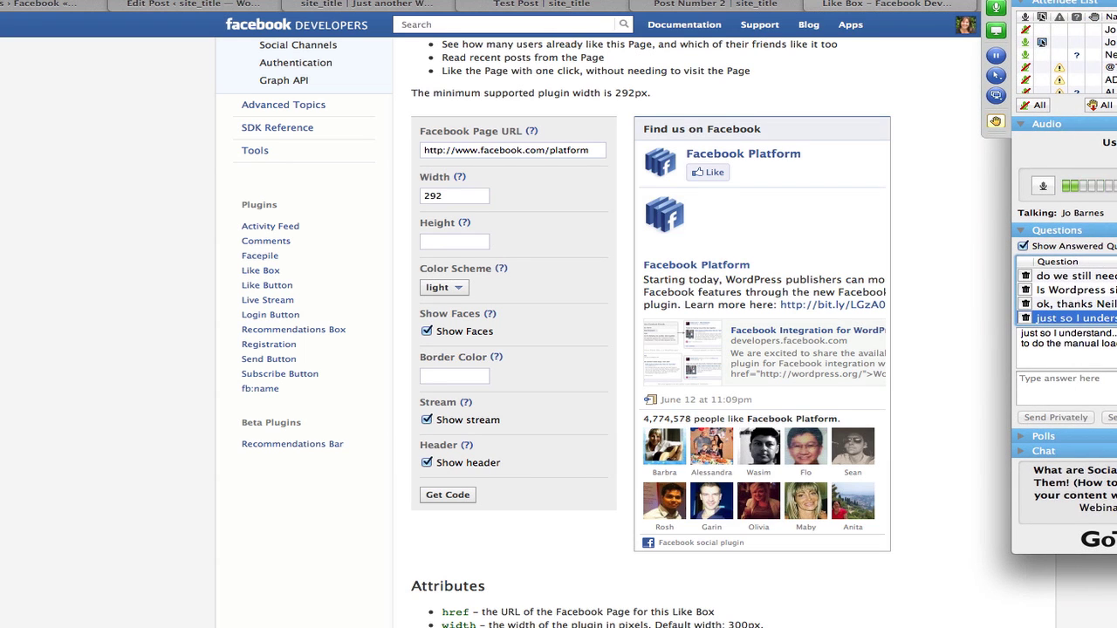
Read the kettle of fish question and the next one, dismissing the options menu.
scroll(1066, 295, "up", 1)
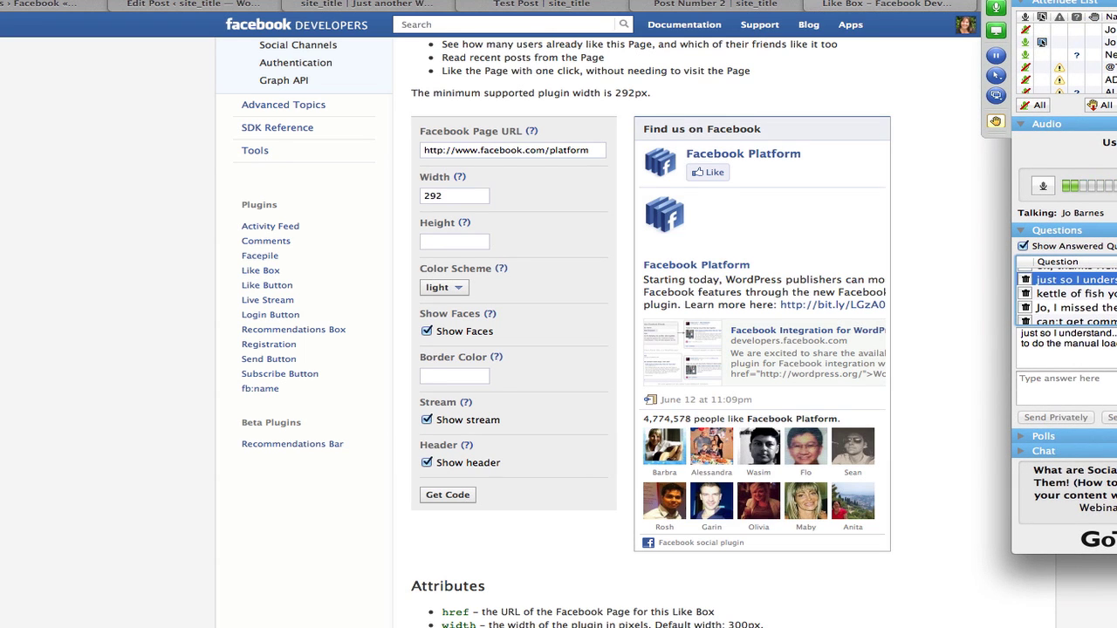
left_click(1076, 293)
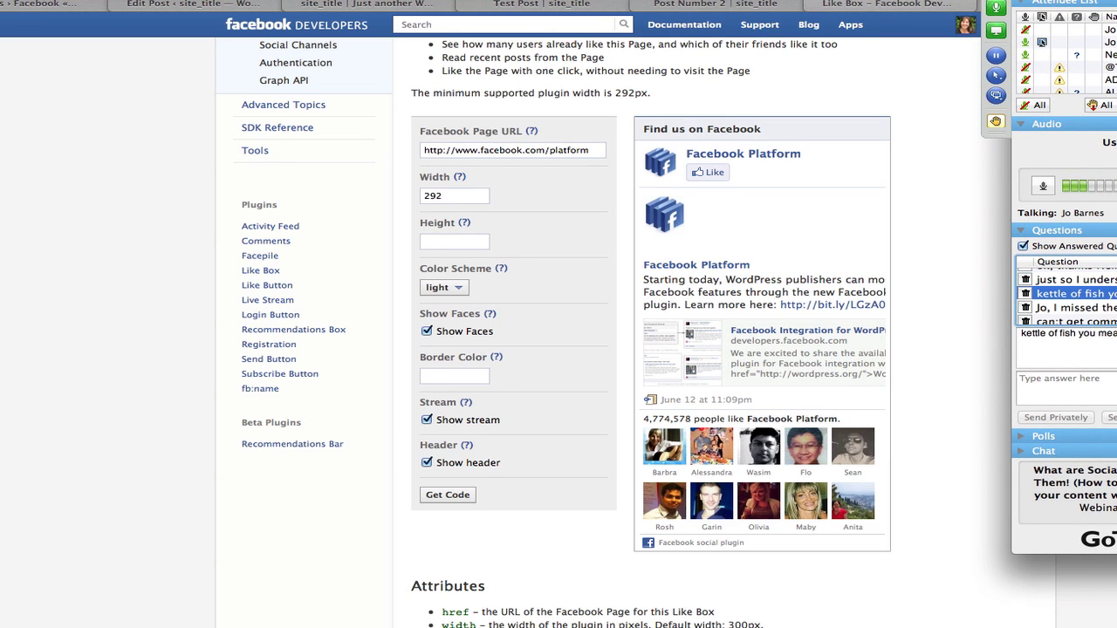
left_click(1075, 307)
scroll(1066, 296, "down", 2)
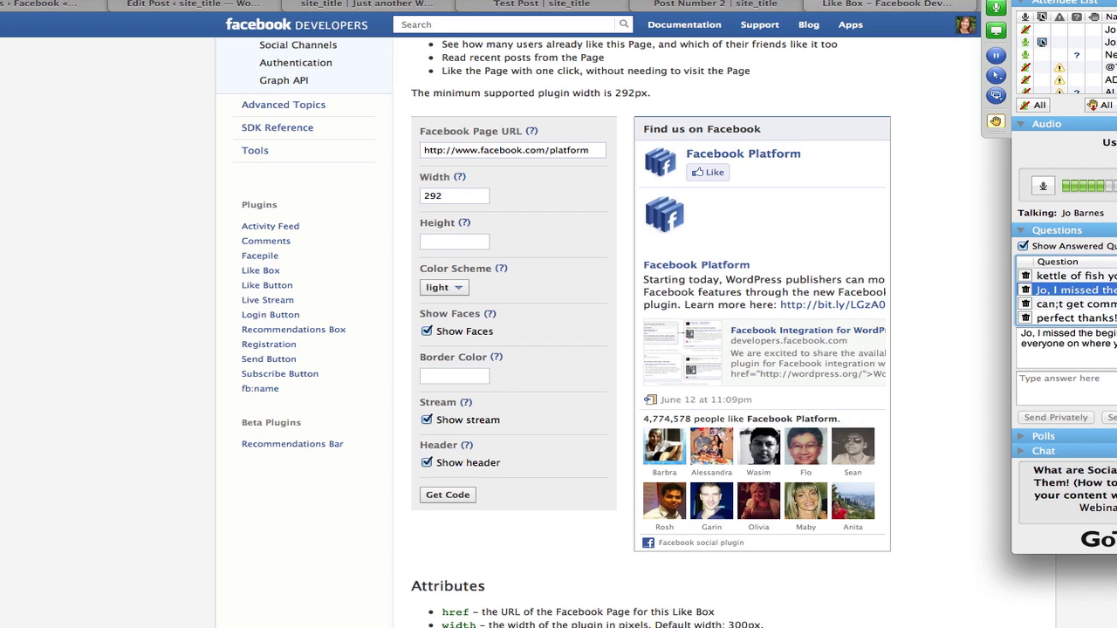
right_click(1022, 301)
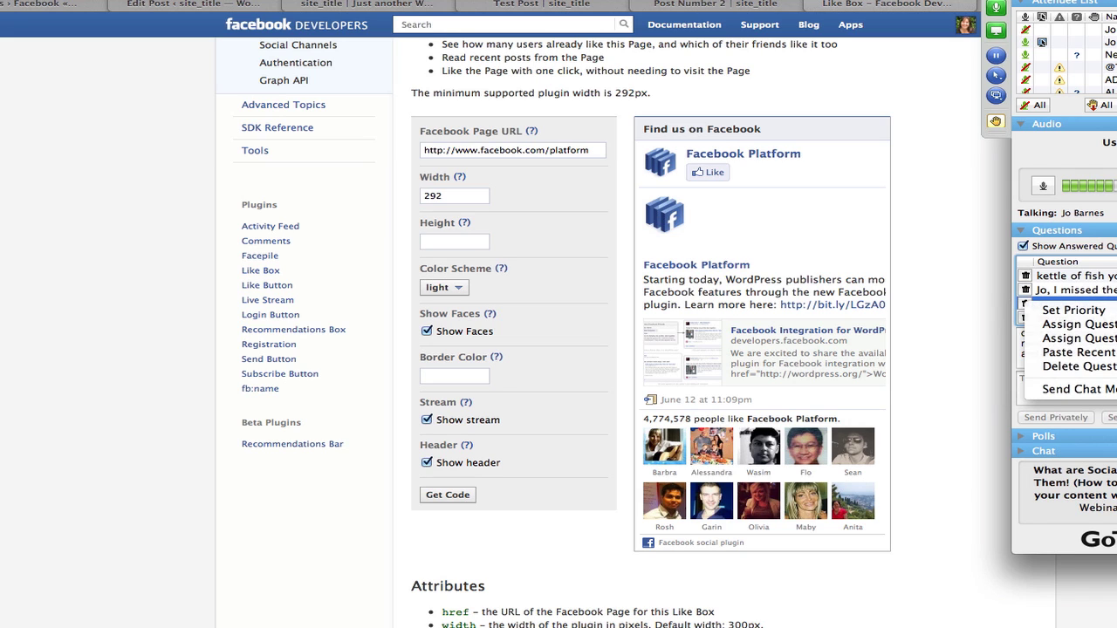
key("Escape")
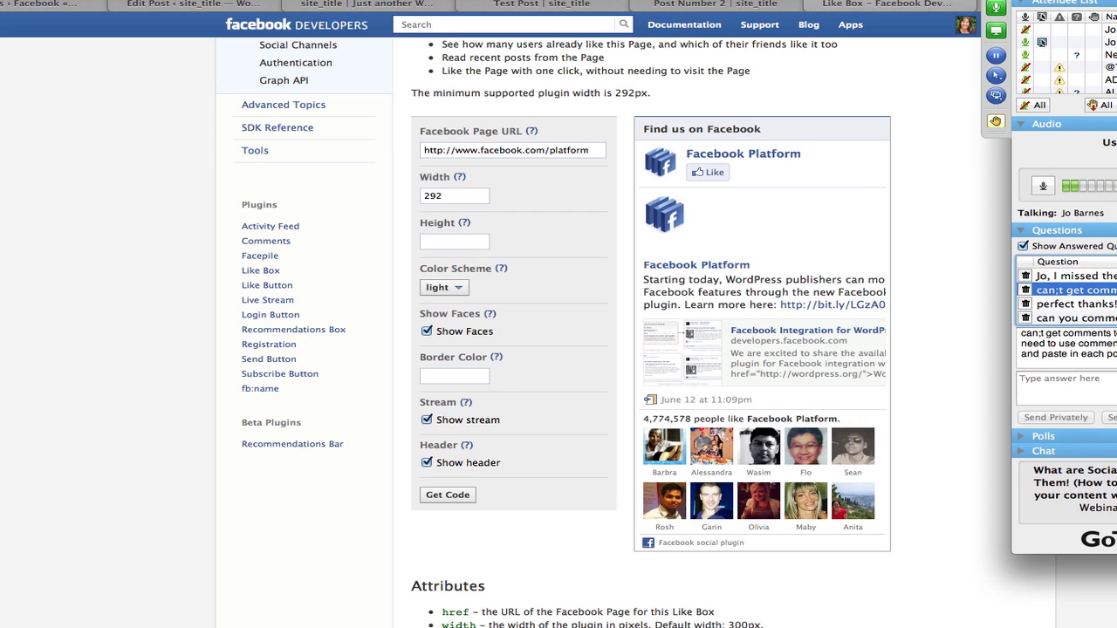
Read the 'perfect thanks!' message onward, ending on the Facebook plugin question.
left_click(1073, 303)
left_click(1073, 318)
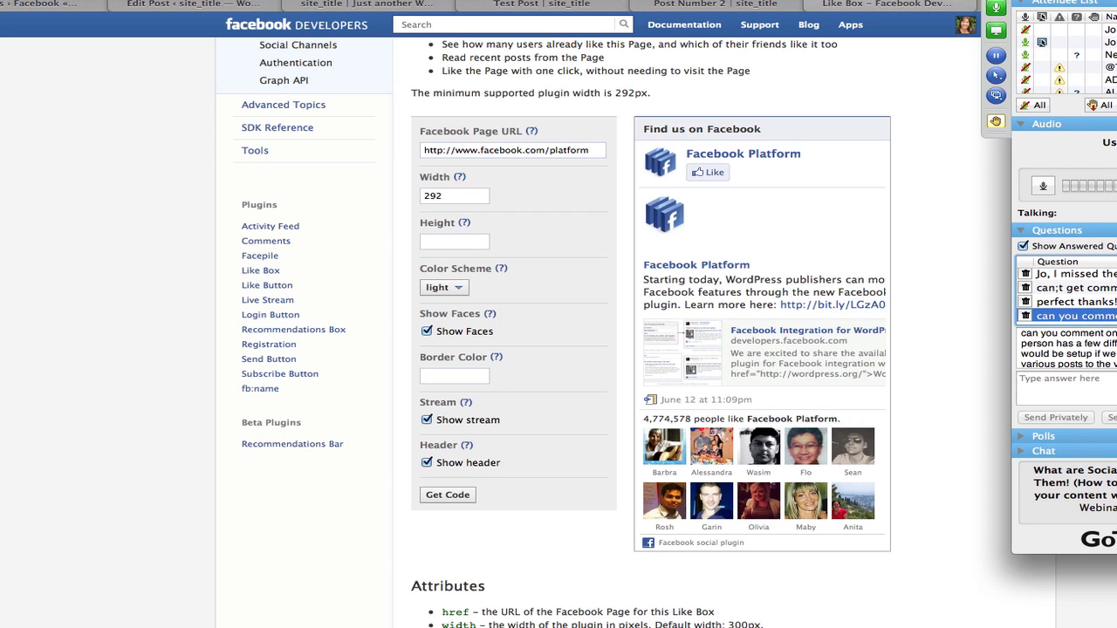
scroll(1066, 348, "down", 2)
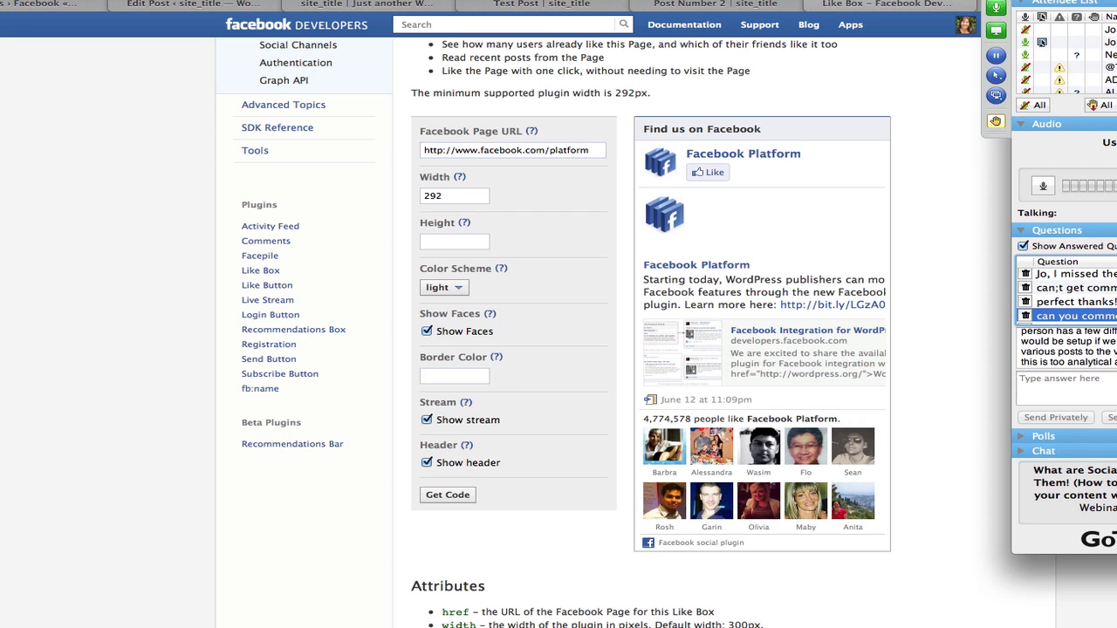
scroll(1066, 349, "down", 2)
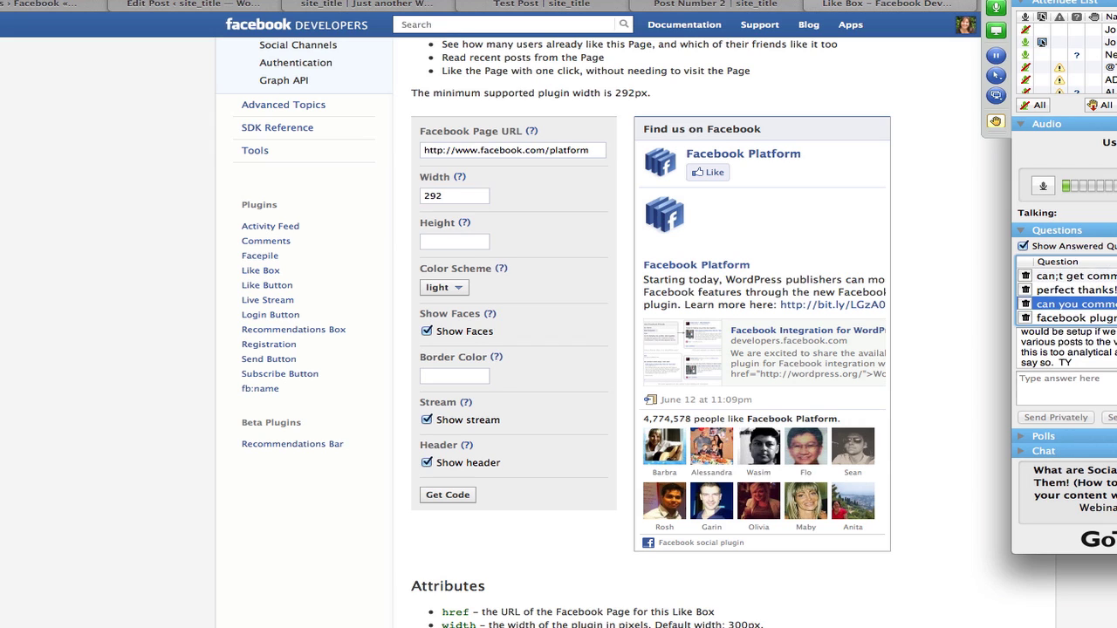
scroll(1067, 349, "up", 4)
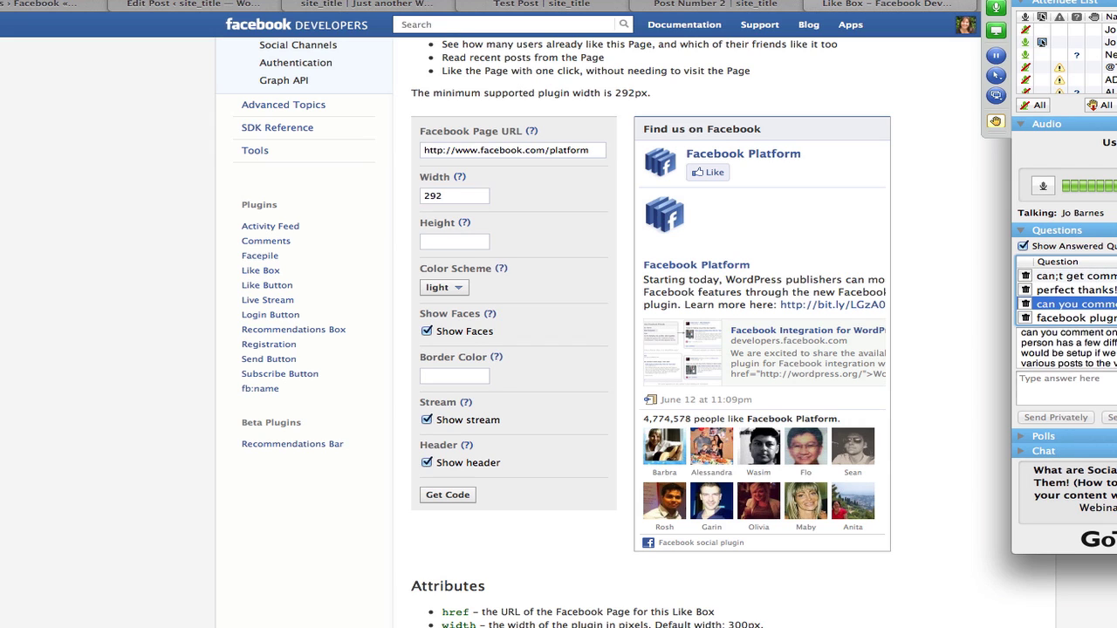
scroll(1067, 349, "down", 2)
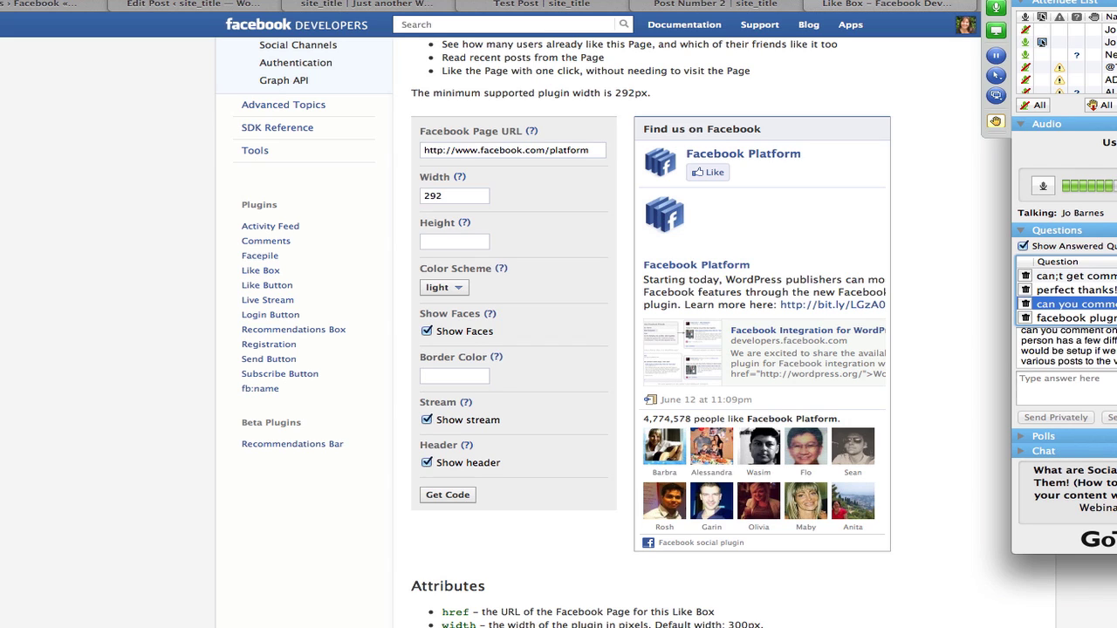
scroll(1066, 349, "down", 2)
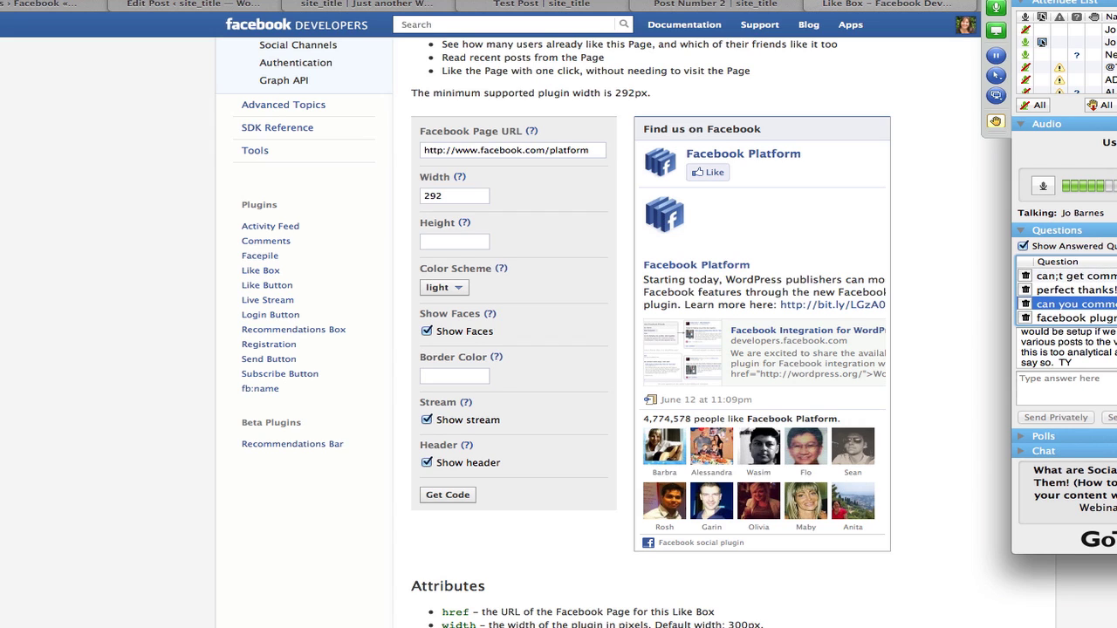
scroll(1066, 349, "up", 2)
scroll(1066, 349, "down", 2)
left_click(1073, 318)
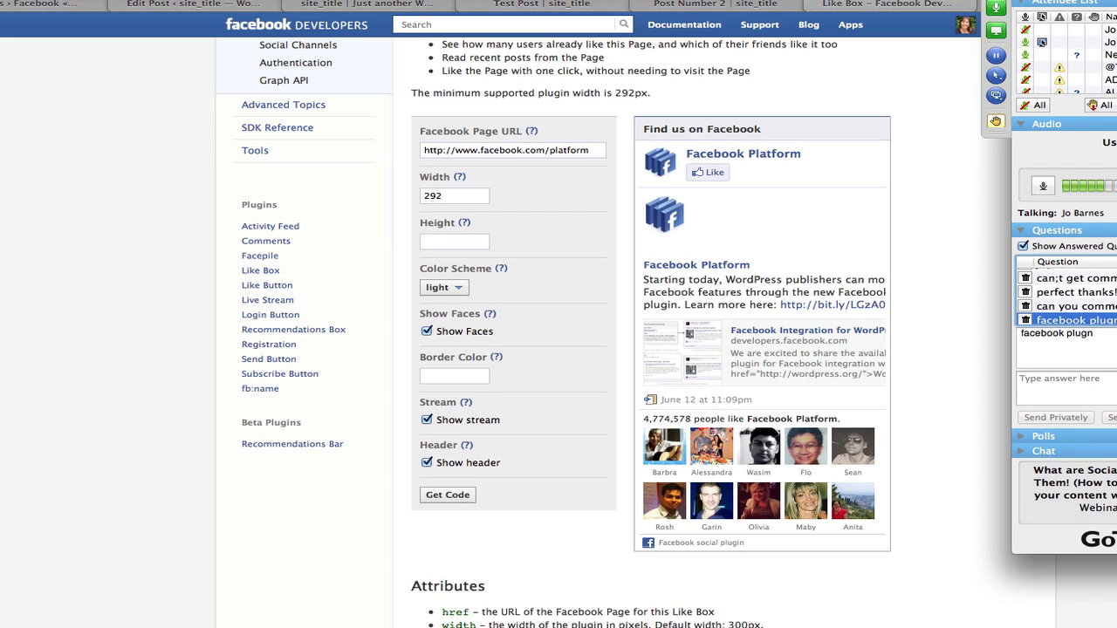
left_click(1074, 278)
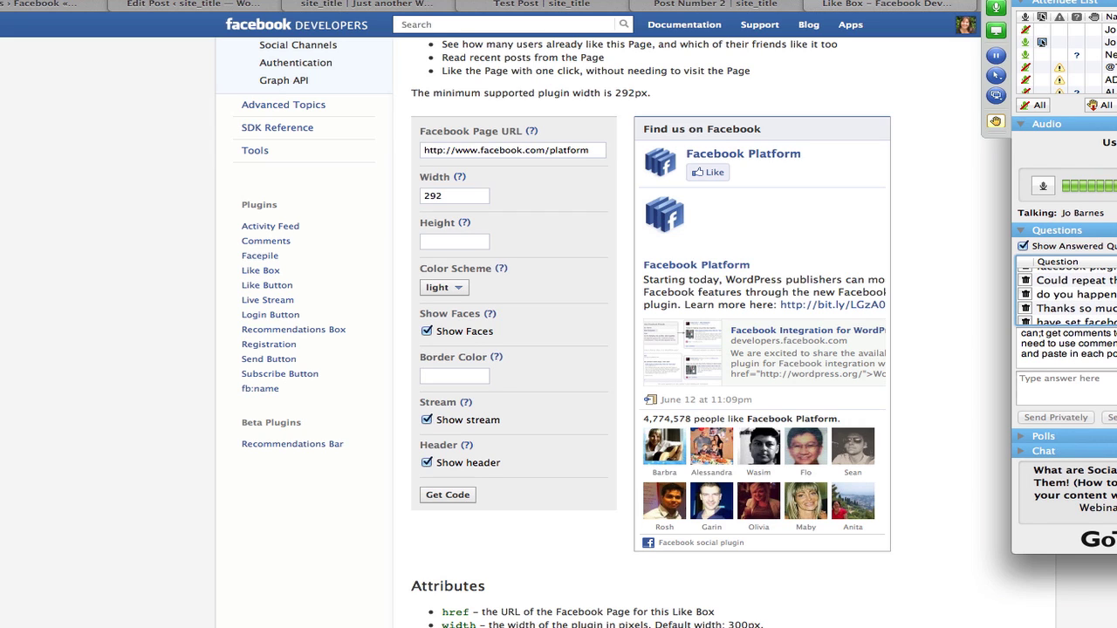
left_click(1073, 294)
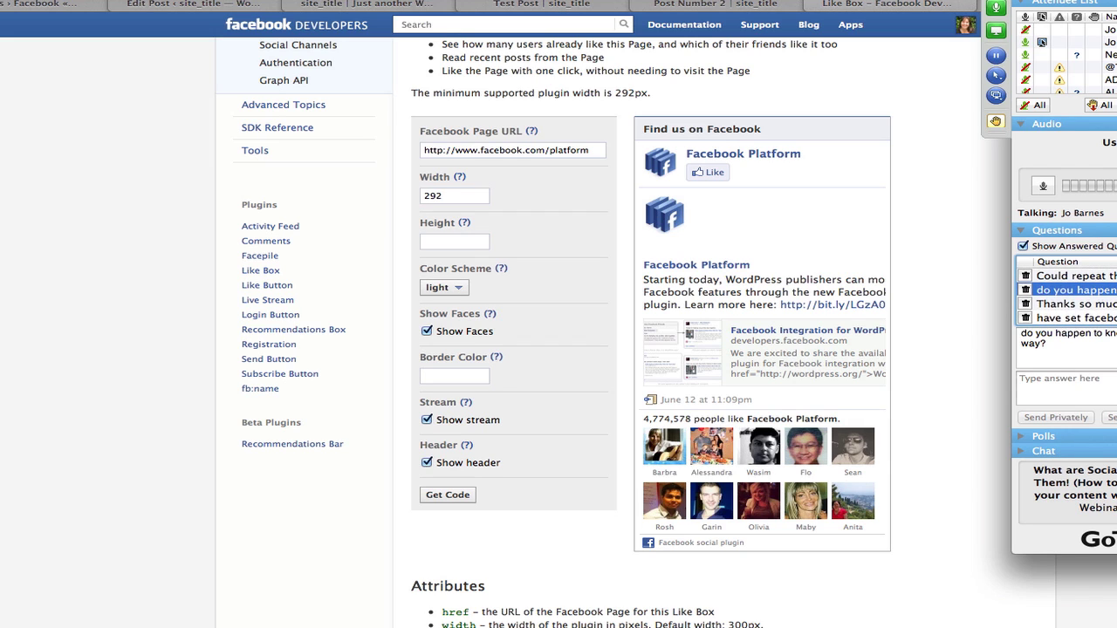
left_click(1073, 303)
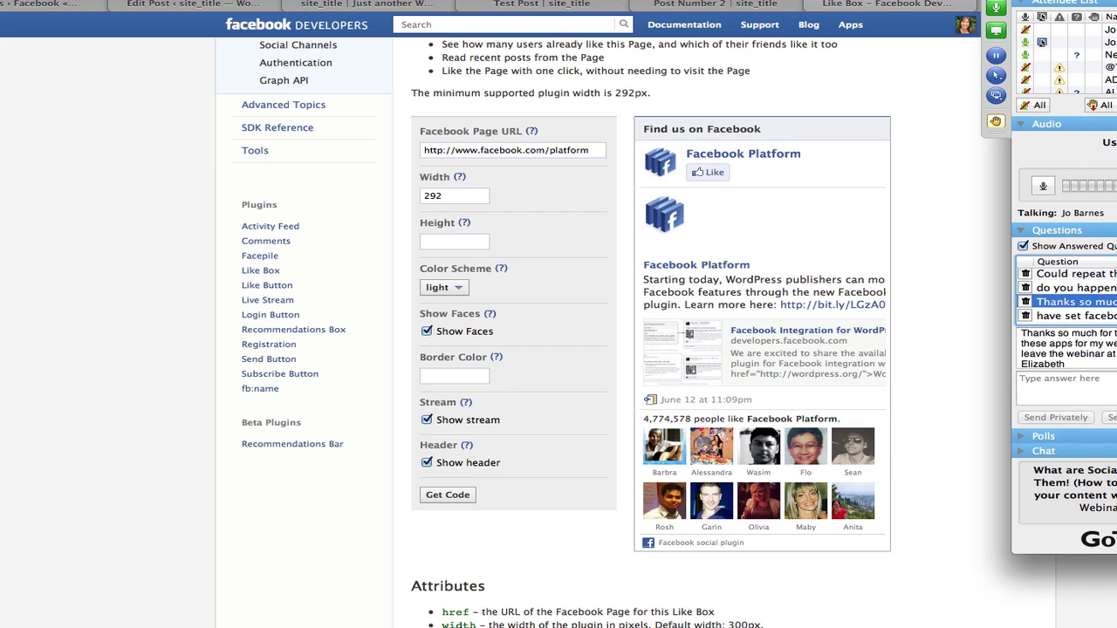
left_click(1073, 317)
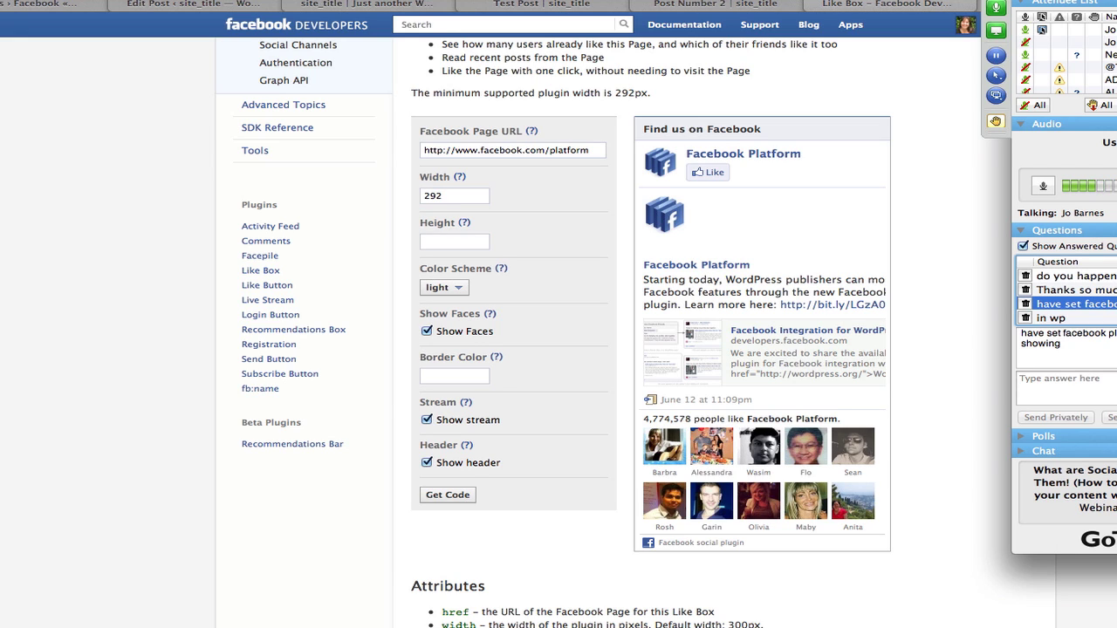
left_click(1076, 276)
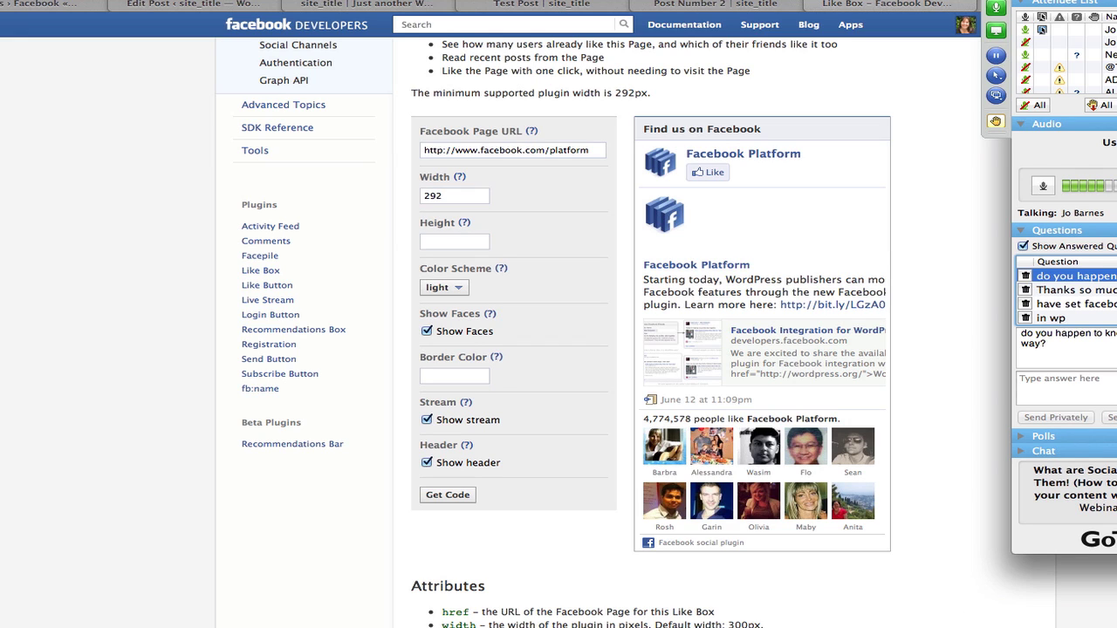
Read the replies about keeping at it, a received email, SEO, and a thank-you note.
left_click(1076, 318)
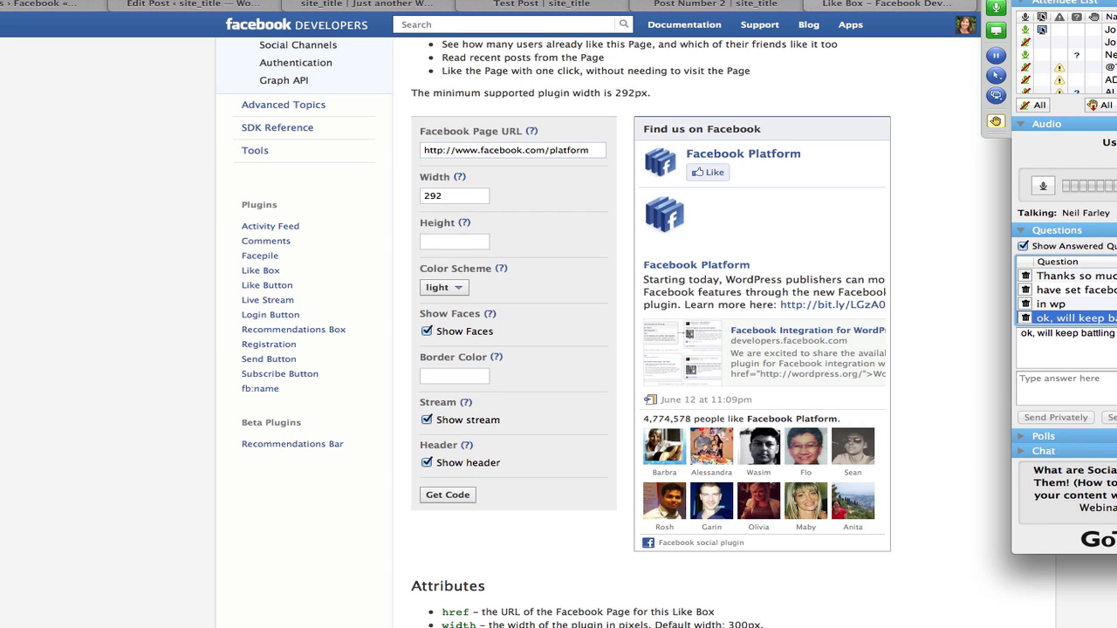
scroll(1066, 297, "down", 2)
left_click(1075, 303)
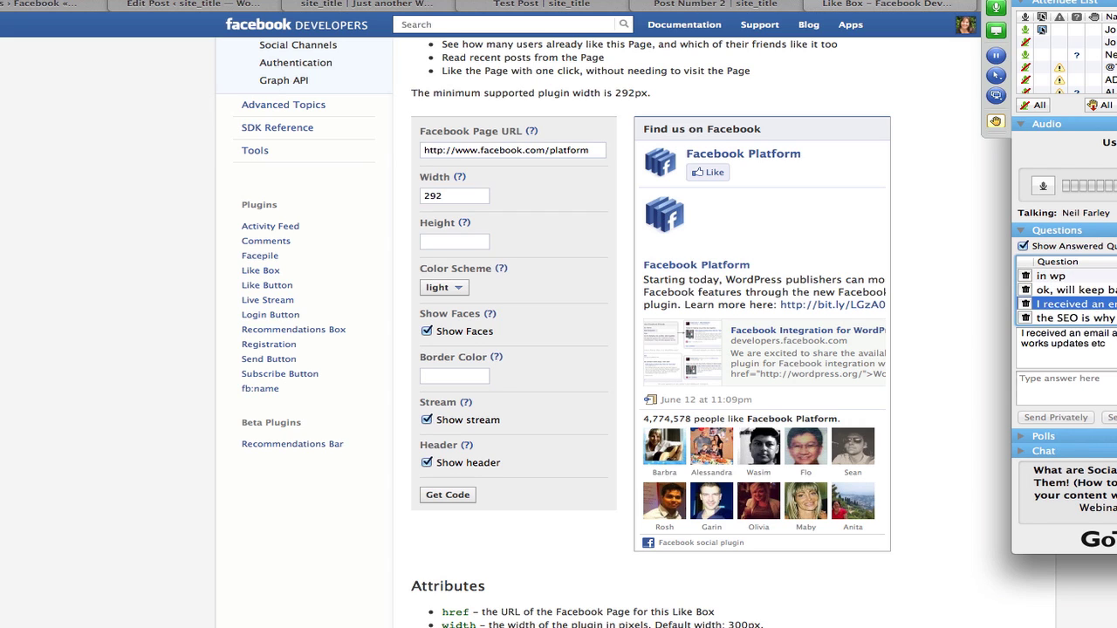
scroll(1066, 296, "down", 1)
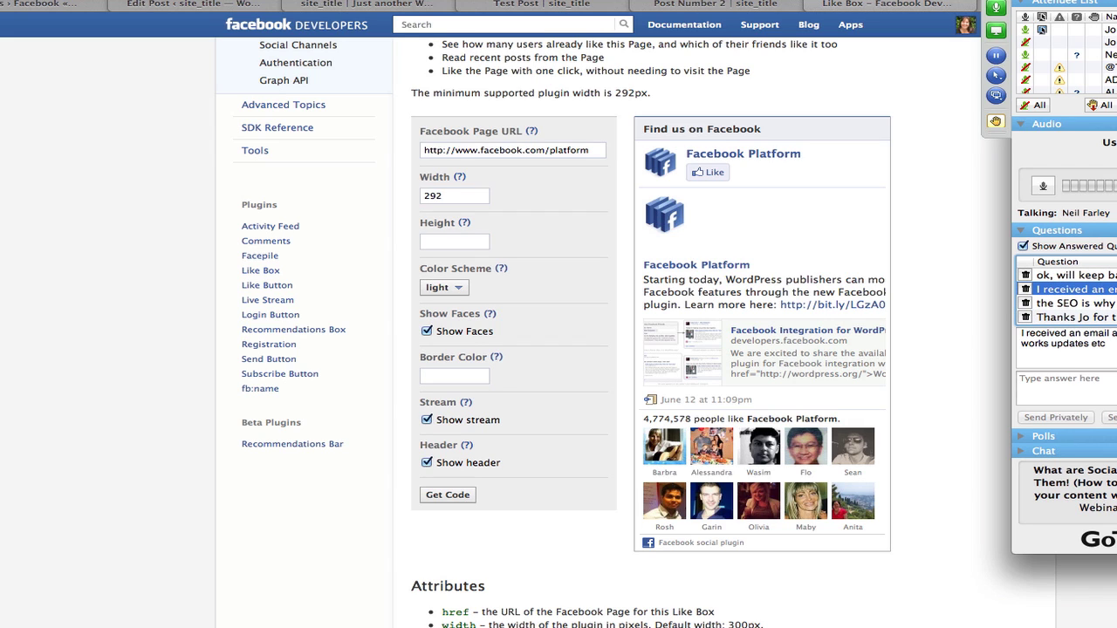
left_click(1075, 302)
scroll(1066, 296, "down", 1)
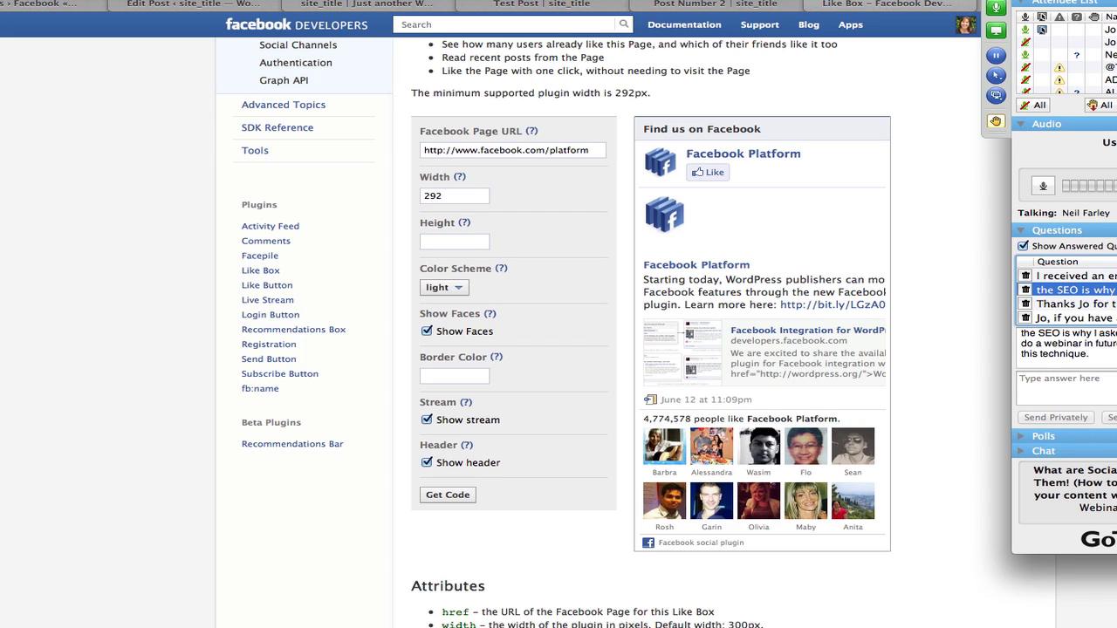
left_click(1075, 304)
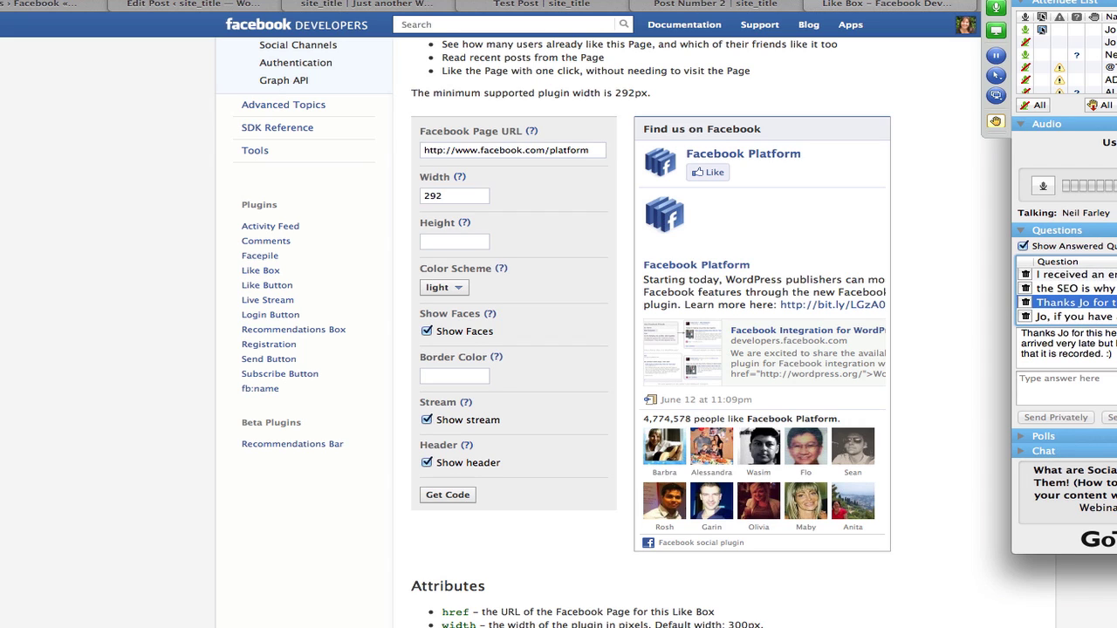
Read the VERY HELPFUL and Fantastic webinar feedback, dismissing one question's options menu.
left_click(1073, 317)
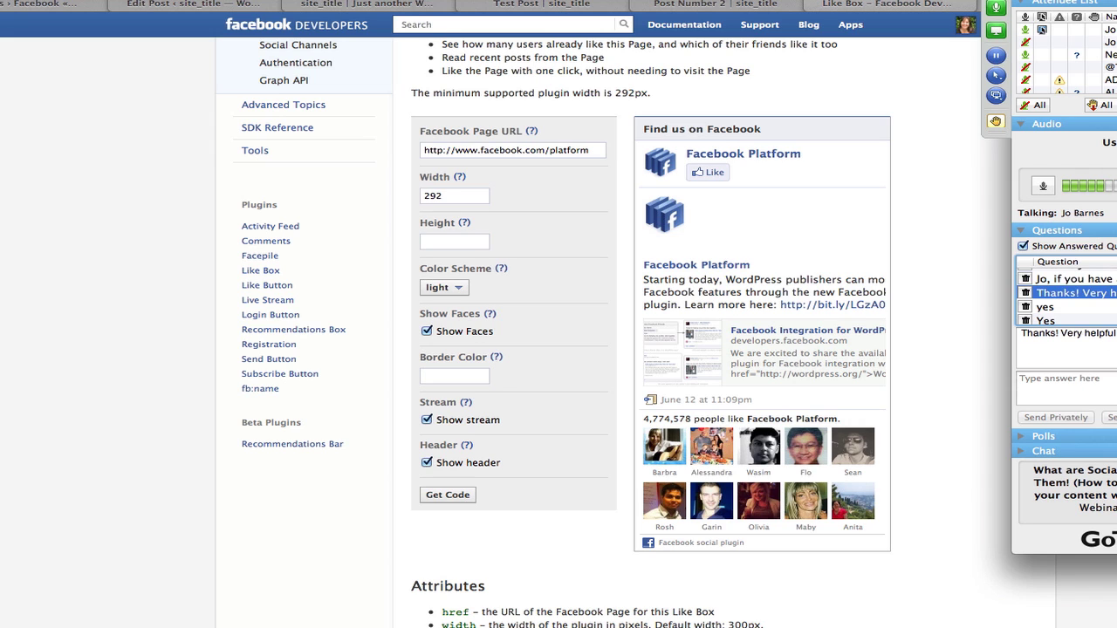
left_click(1075, 286)
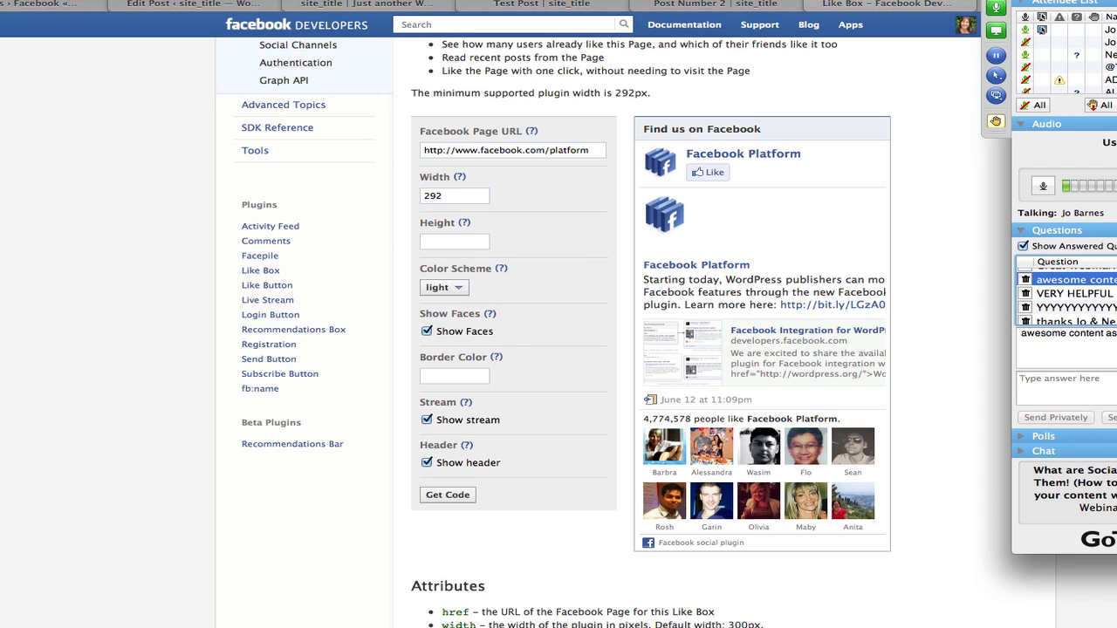
left_click(1074, 293)
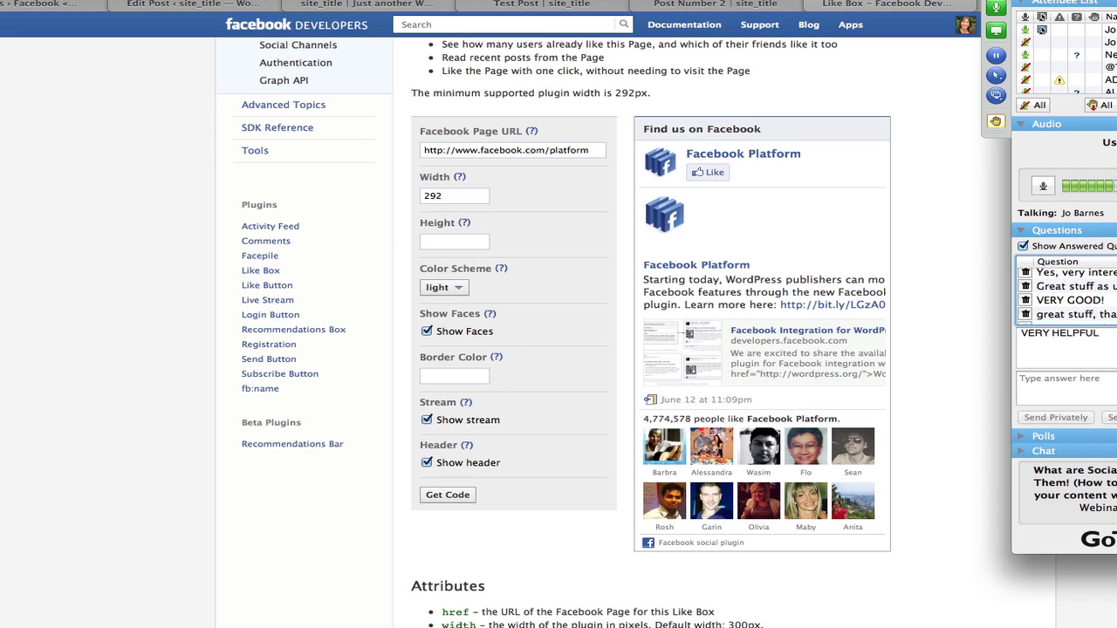
left_click(1075, 303)
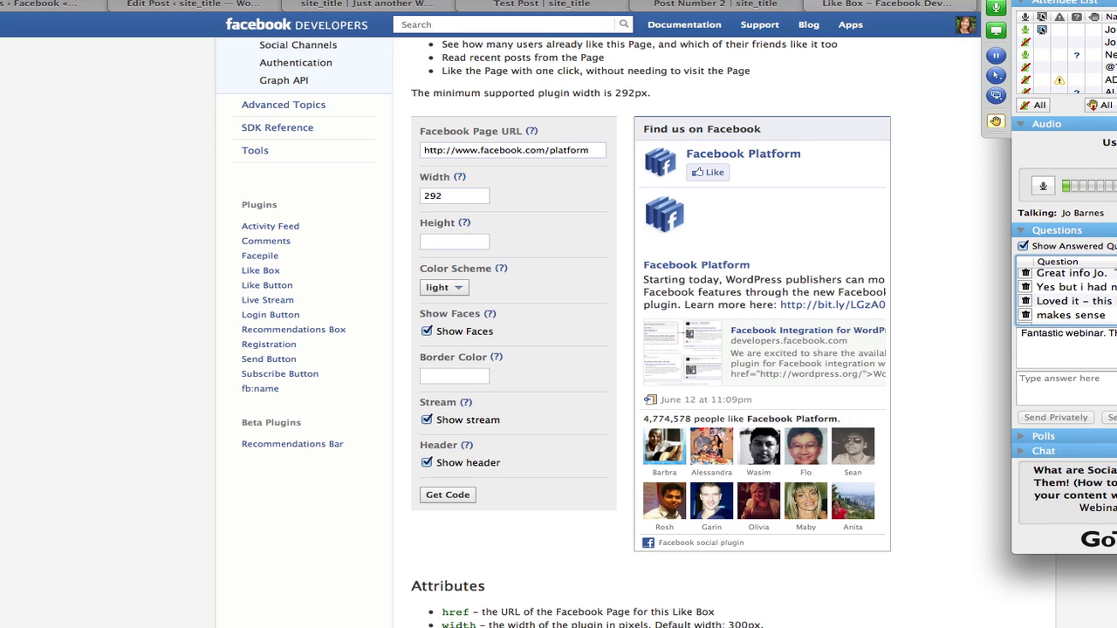
left_click(1073, 287)
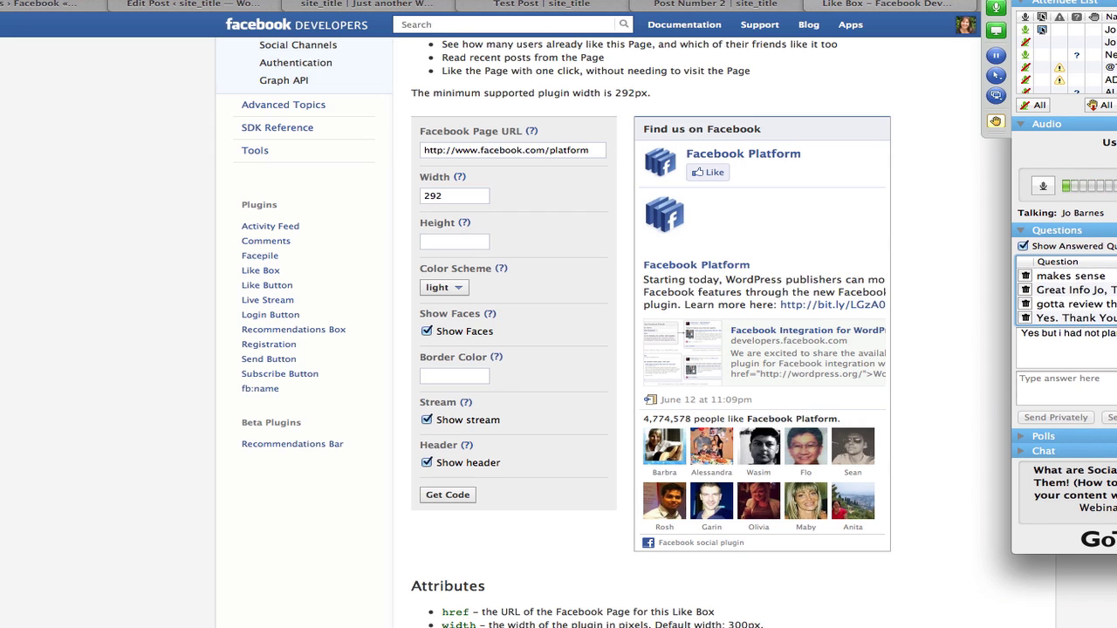
right_click(1022, 303)
key("Escape")
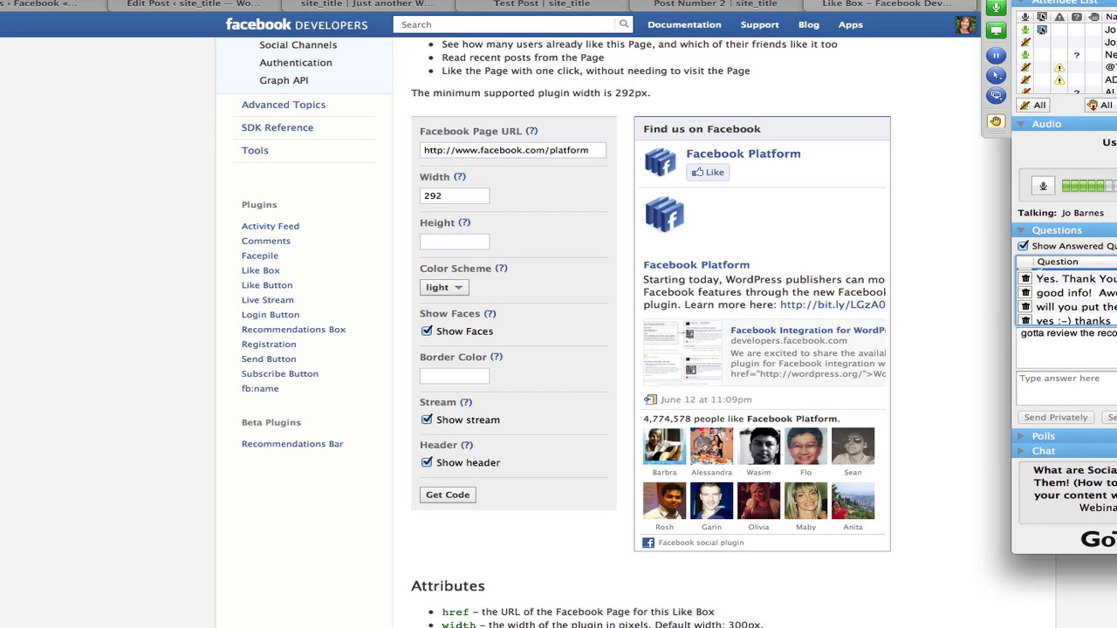
Read the good info, replay-timing, Great webinar and setting-it-up comments in turn.
left_click(1073, 293)
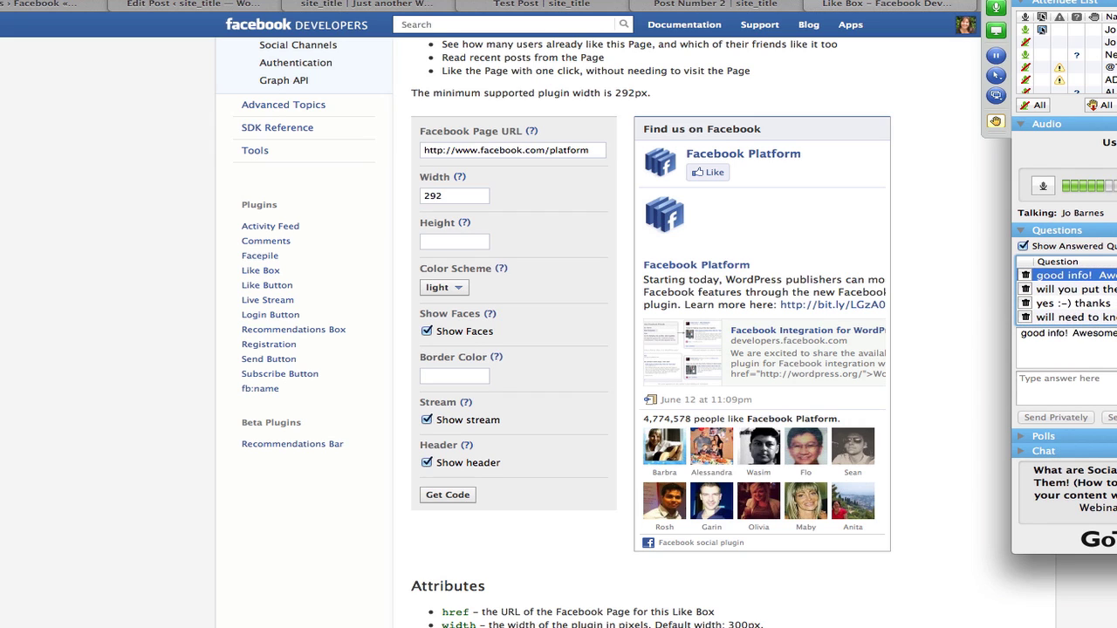
left_click(1073, 289)
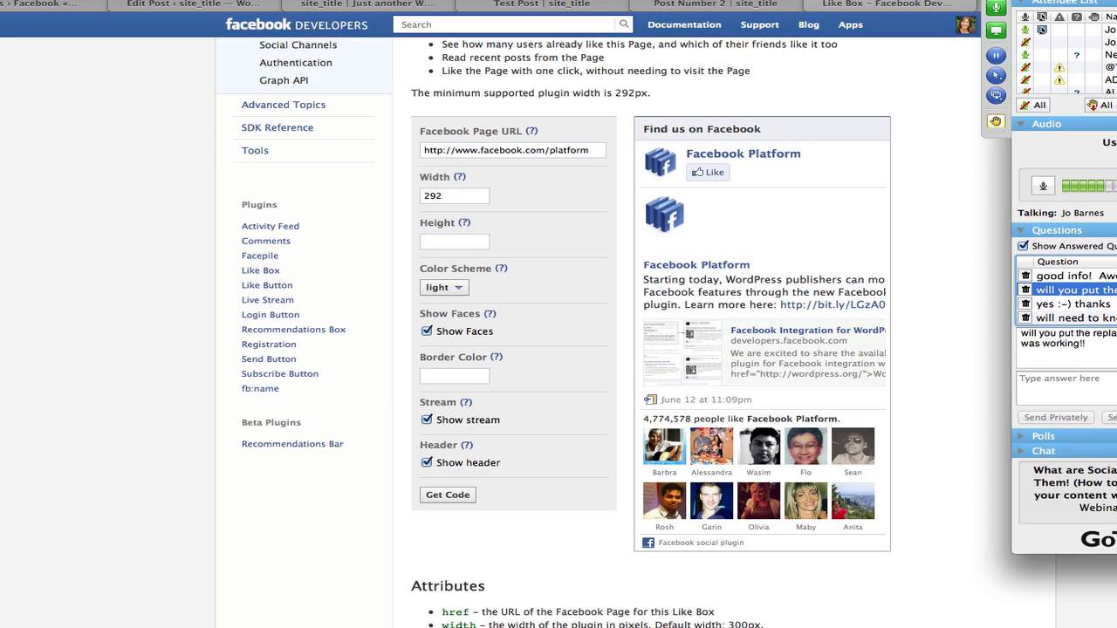
left_click(1073, 317)
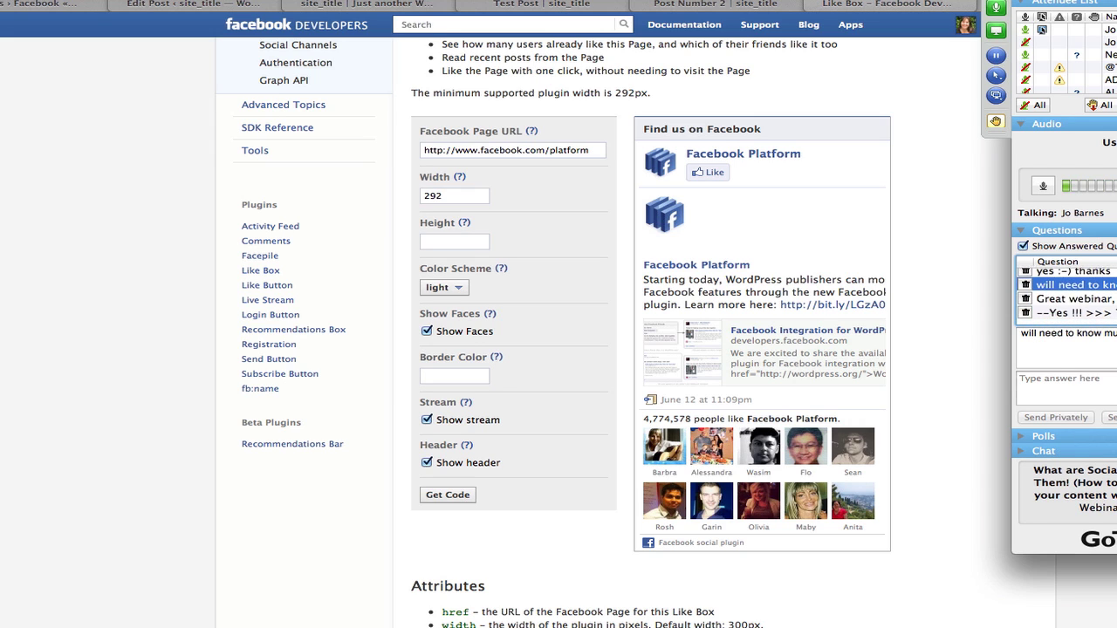
left_click(1073, 304)
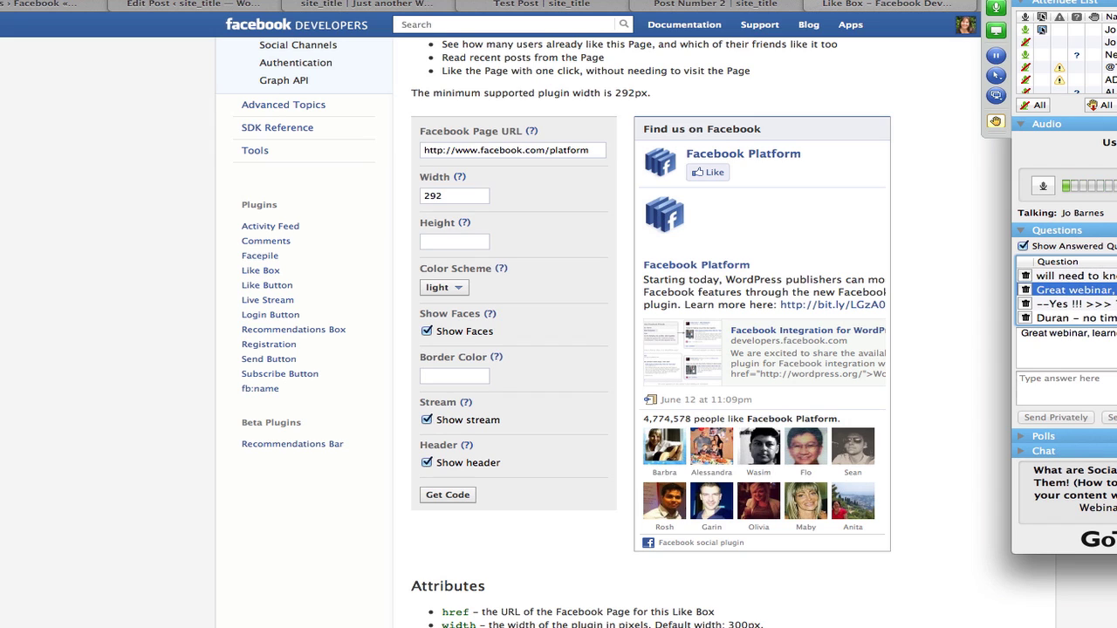
left_click(1073, 318)
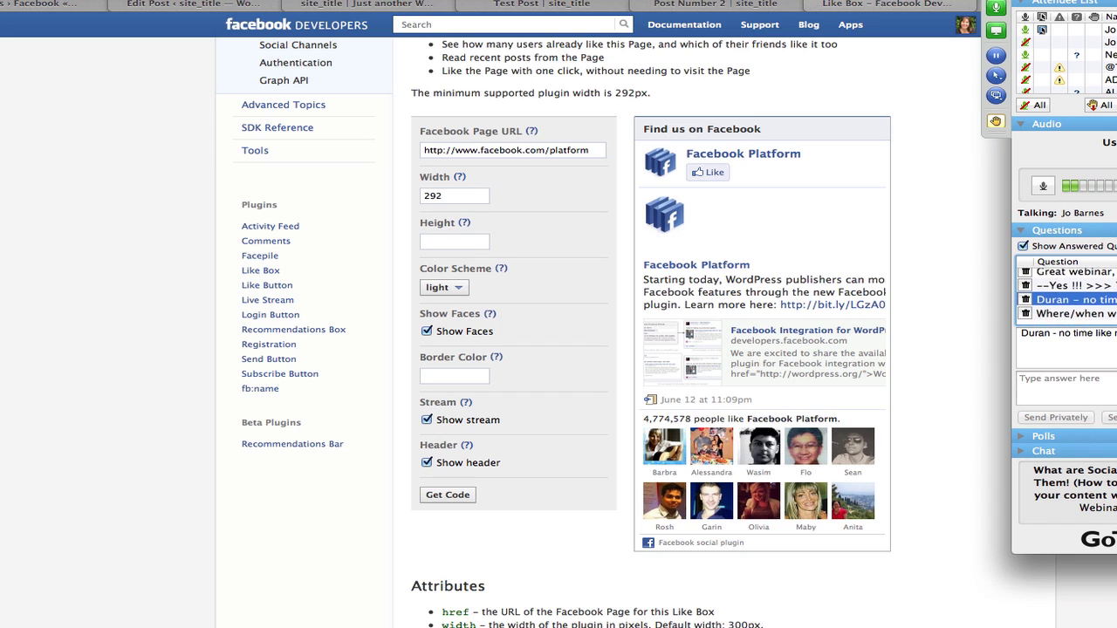
left_click(1073, 318)
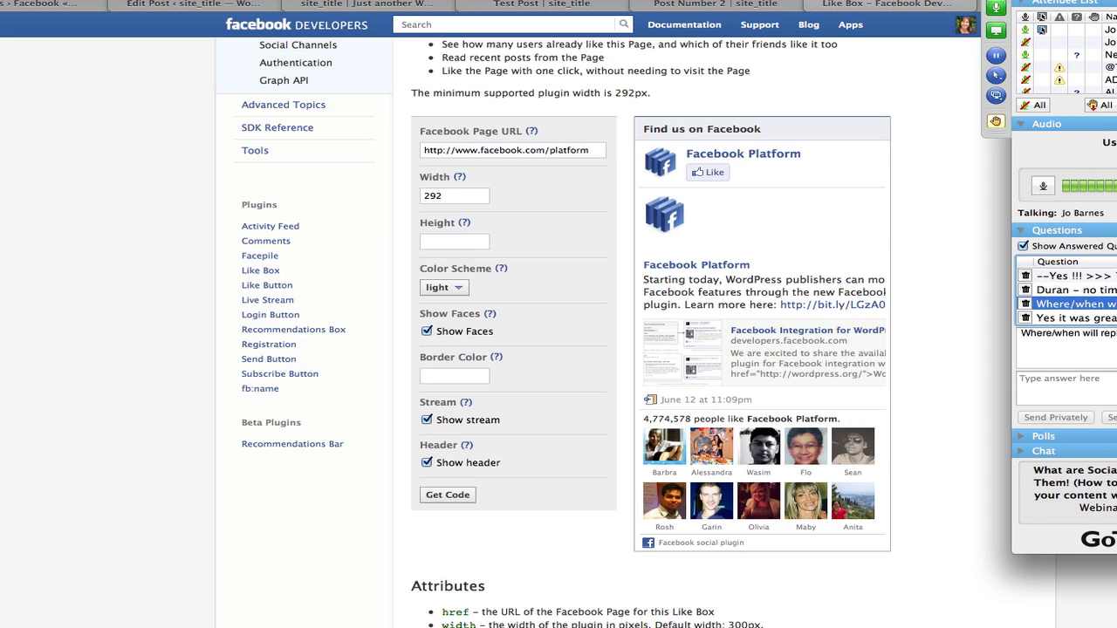
left_click(1073, 318)
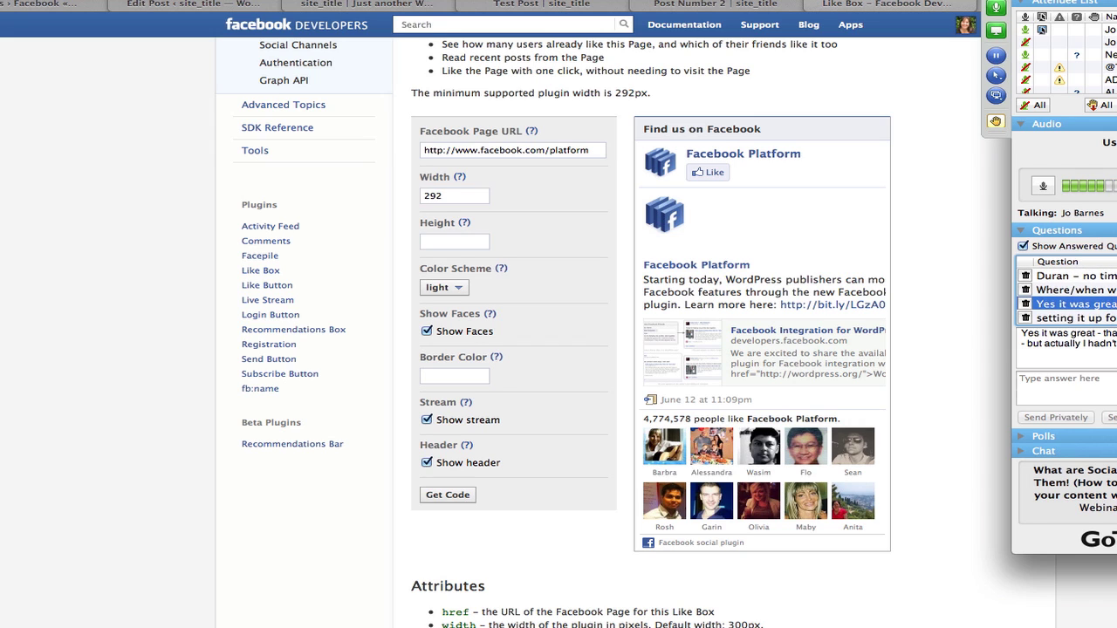
left_click(1073, 317)
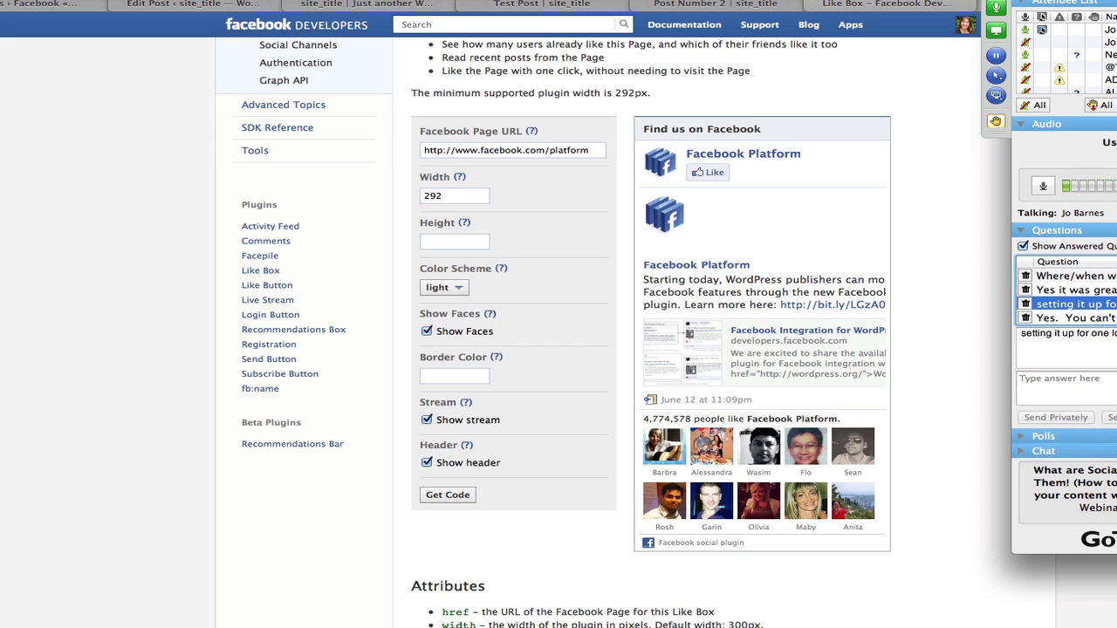
left_click(1073, 318)
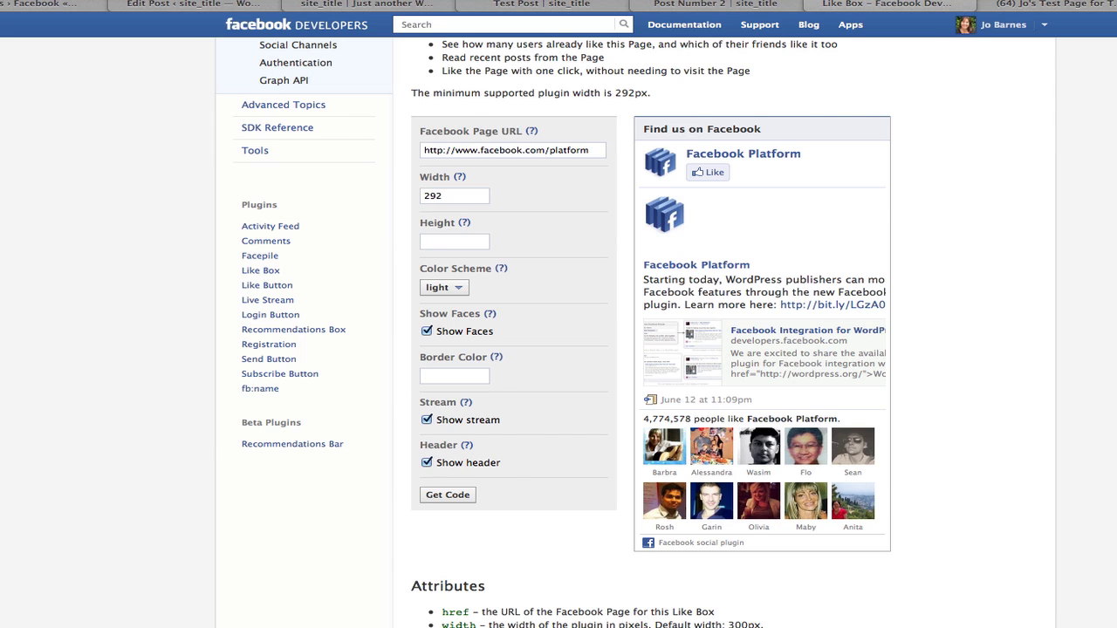
Open the Social Networking Academy sales page from Top Sites in a new Safari tab.
key("super+t")
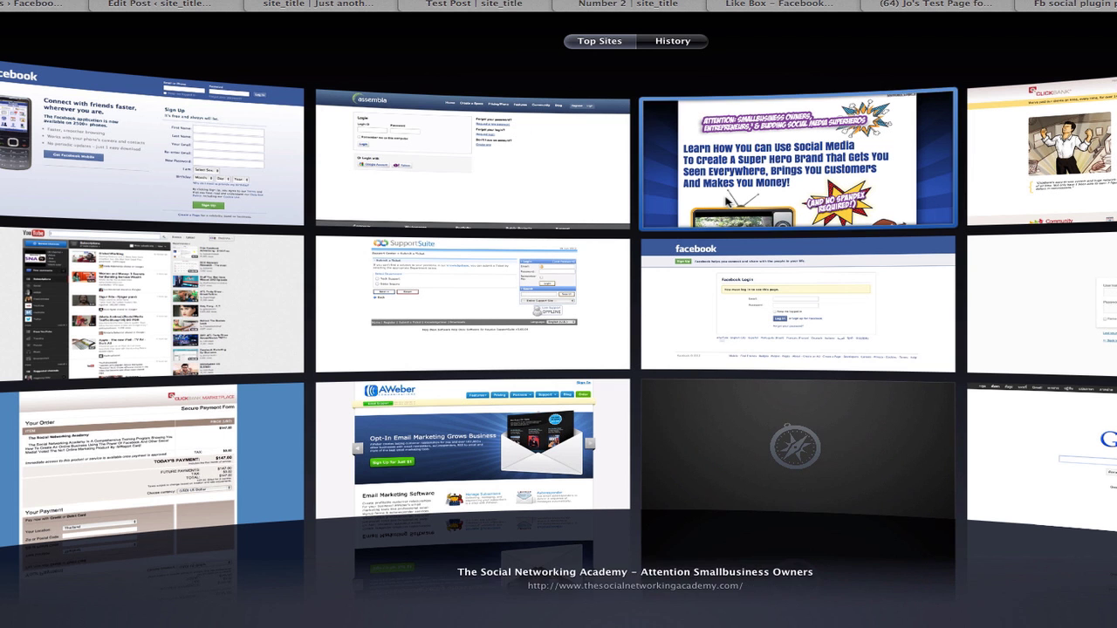
left_click(795, 159)
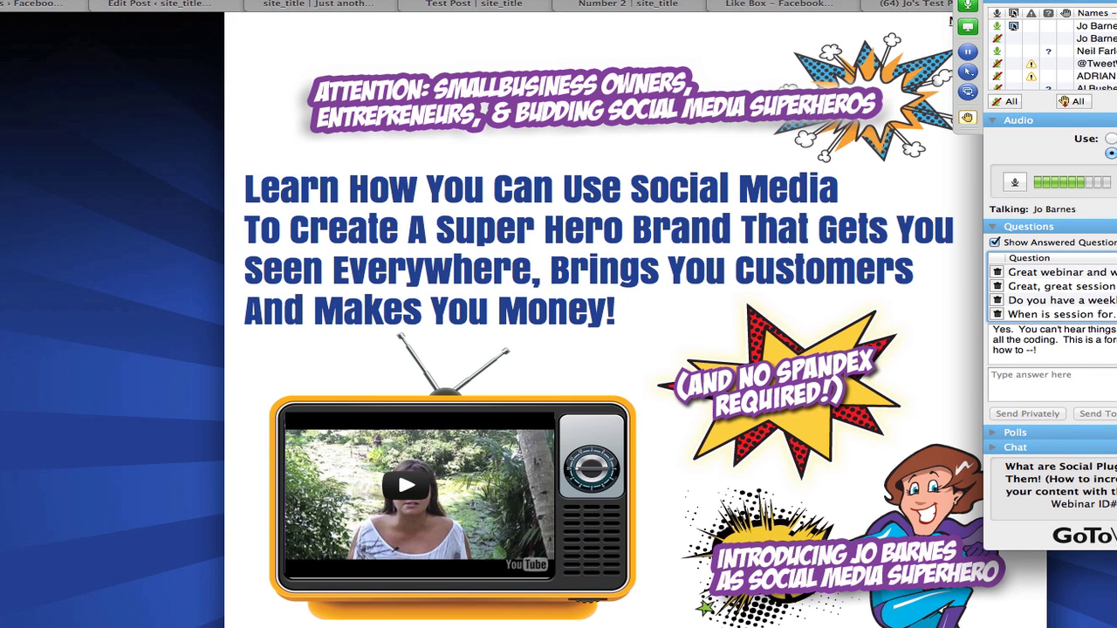
left_click(1108, 314)
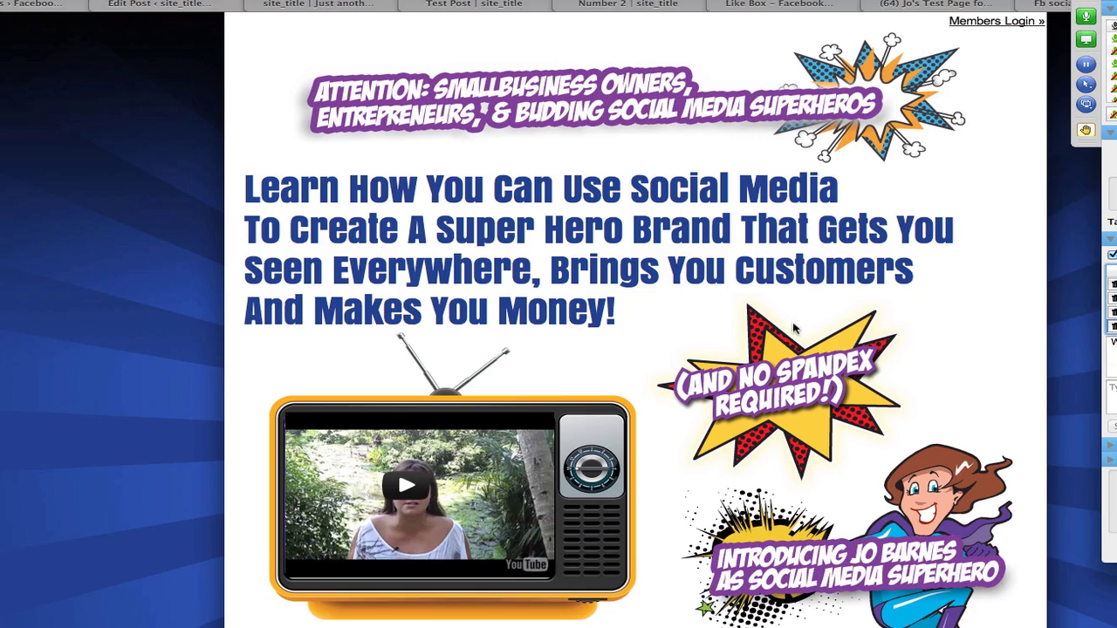
scroll(793, 328, "down", 10)
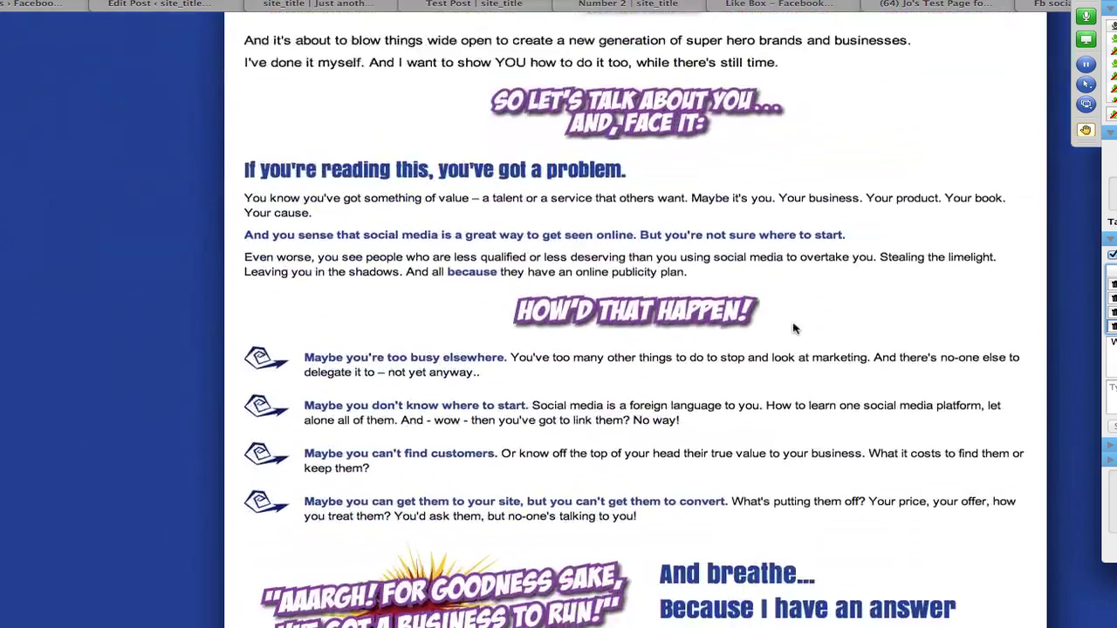
scroll(794, 328, "down", 10)
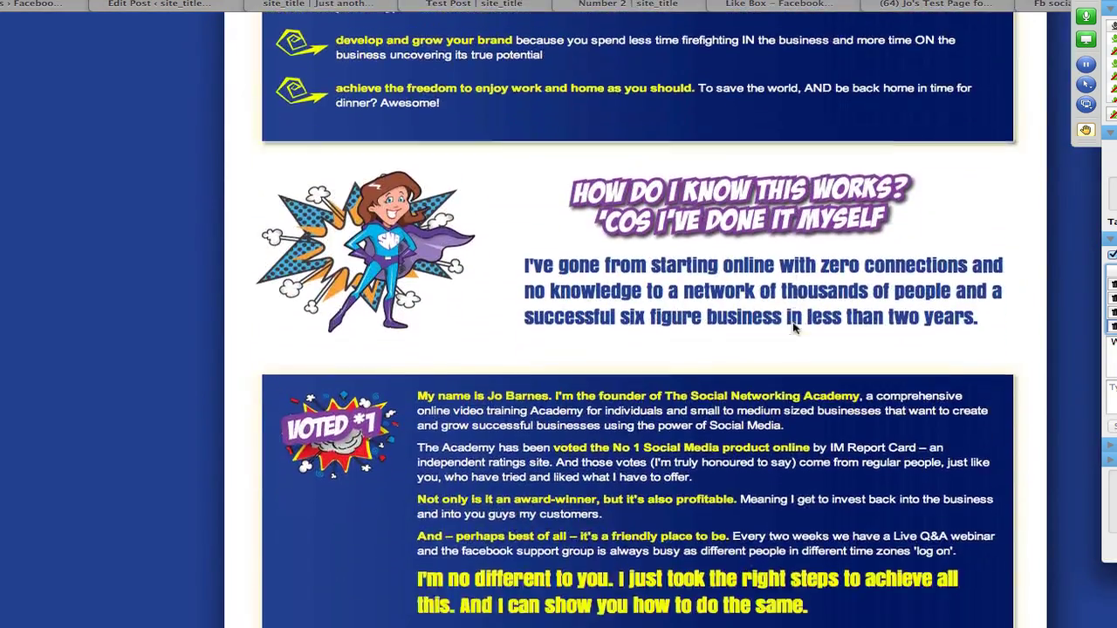
scroll(794, 328, "down", 10)
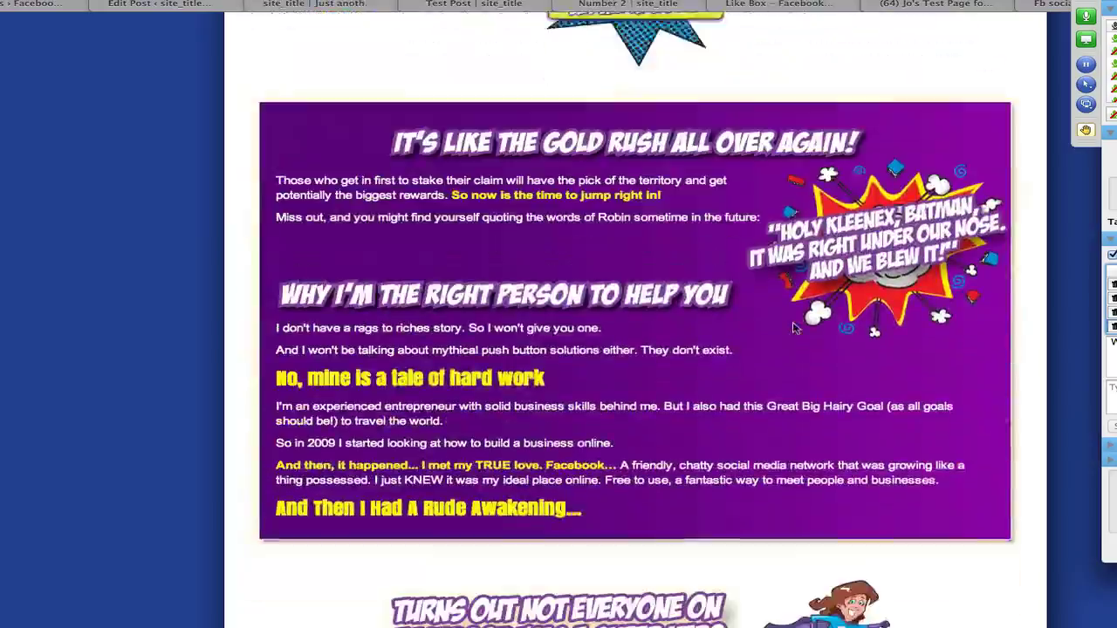
scroll(794, 328, "down", 10)
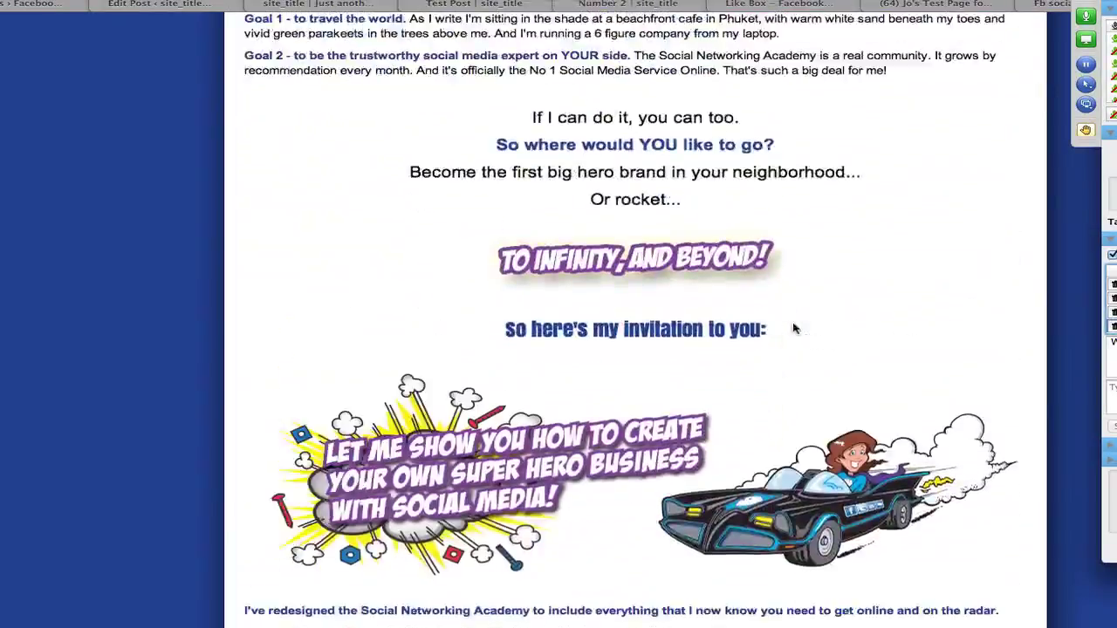
scroll(794, 328, "down", 10)
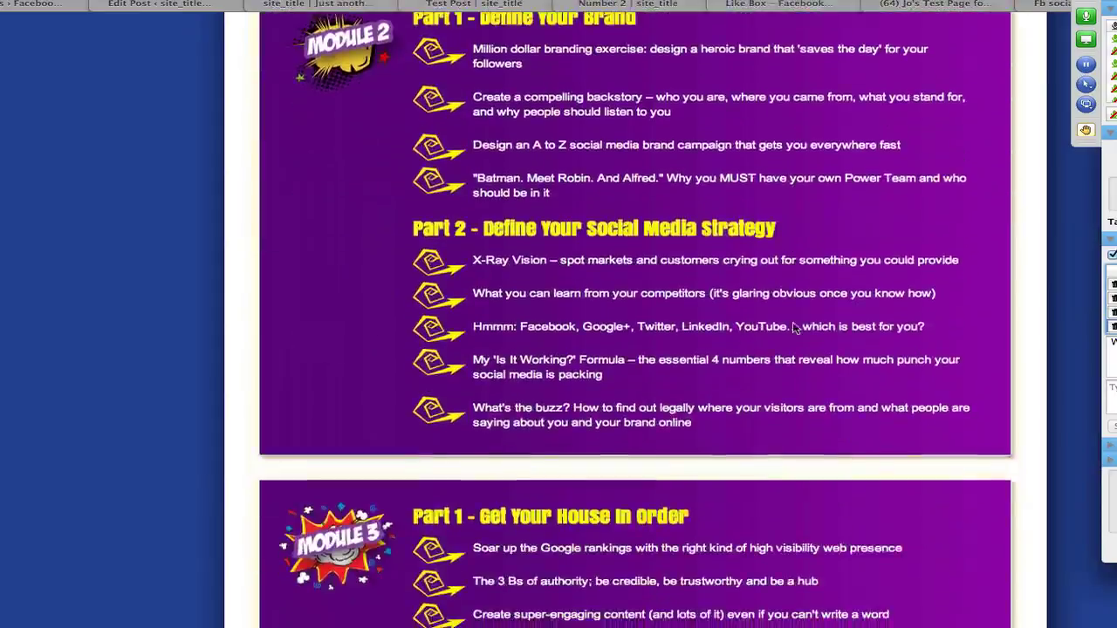
scroll(794, 328, "down", 10)
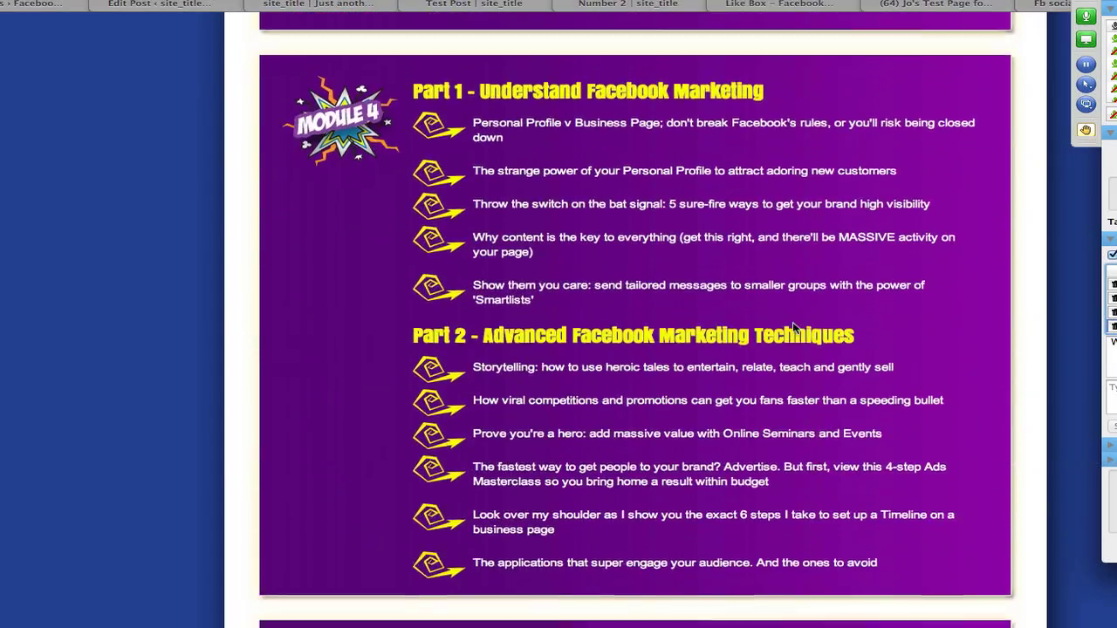
scroll(794, 328, "down", 10)
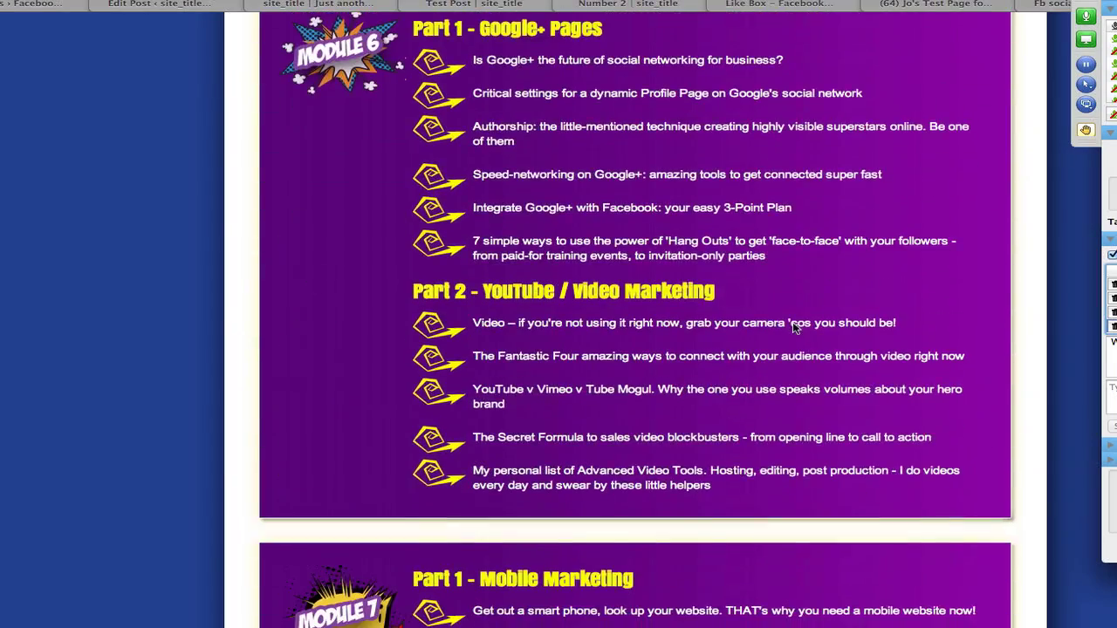
scroll(794, 328, "down", 4)
scroll(794, 328, "up", 10)
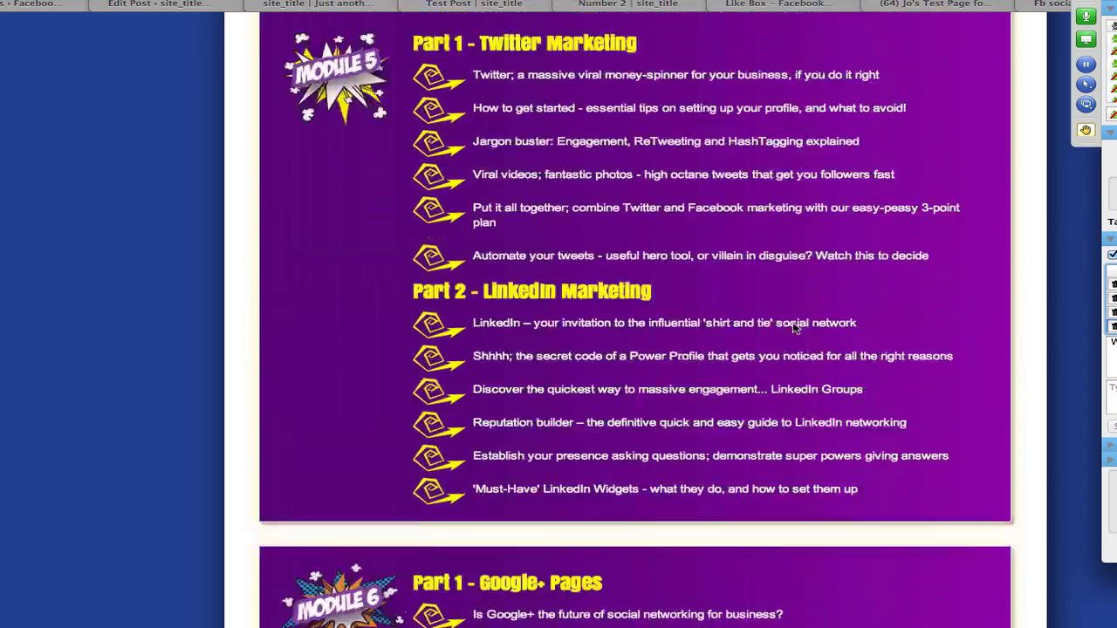
scroll(794, 328, "up", 15)
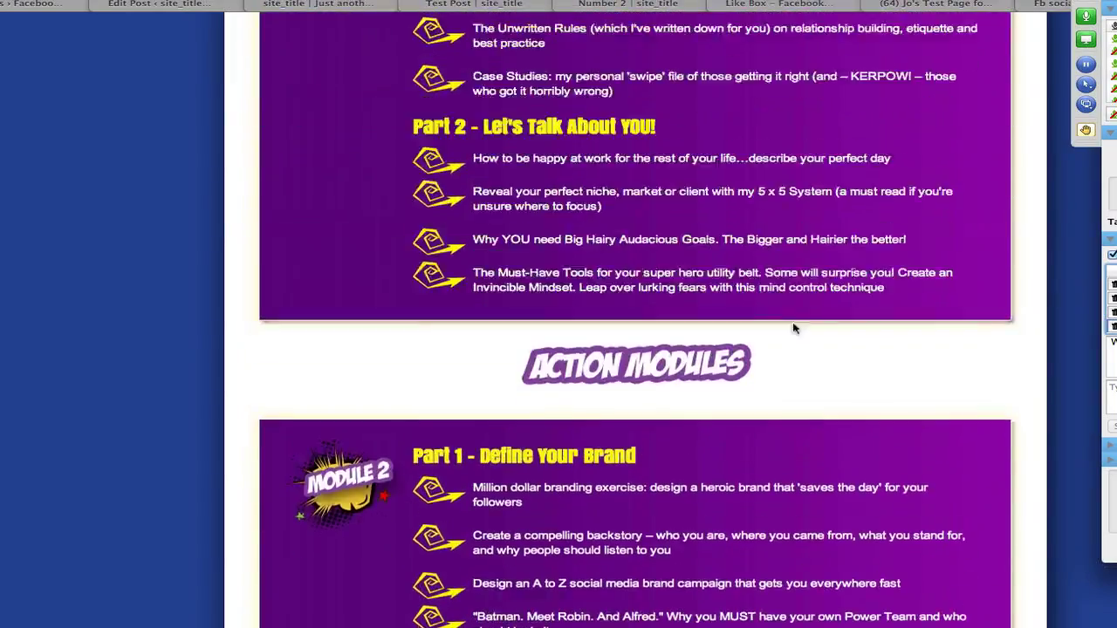
scroll(794, 328, "up", 5)
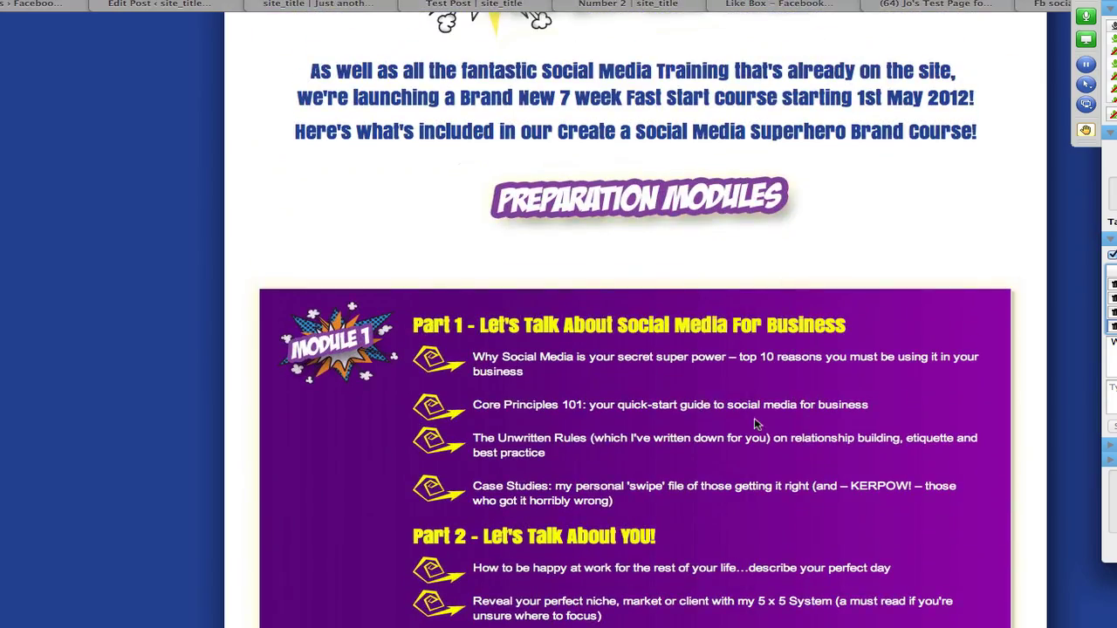
scroll(756, 424, "down", 20)
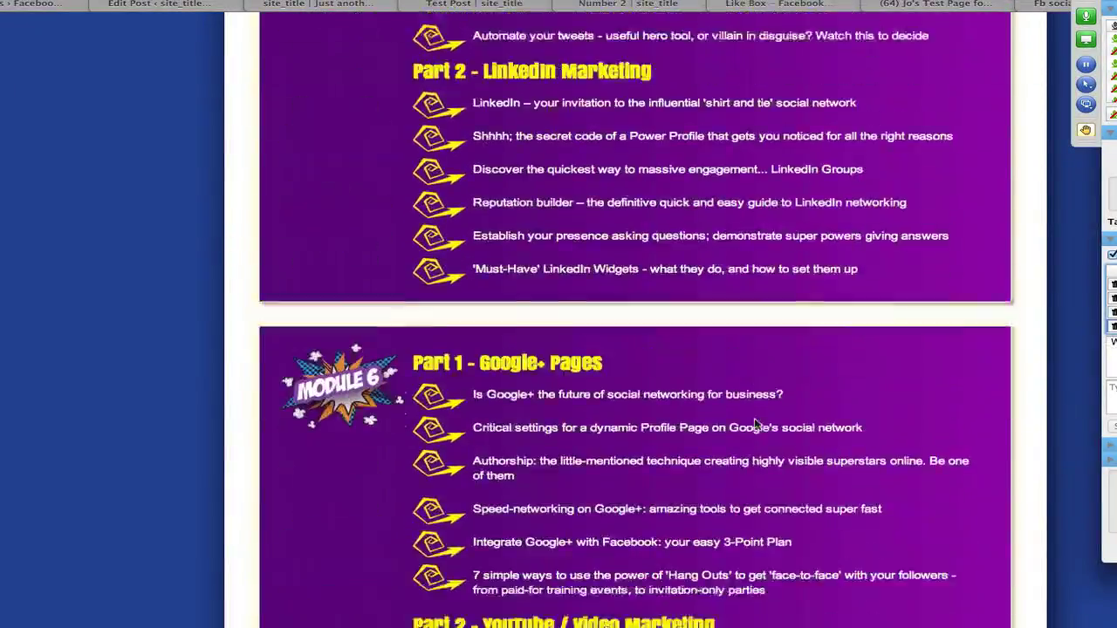
scroll(756, 424, "down", 15)
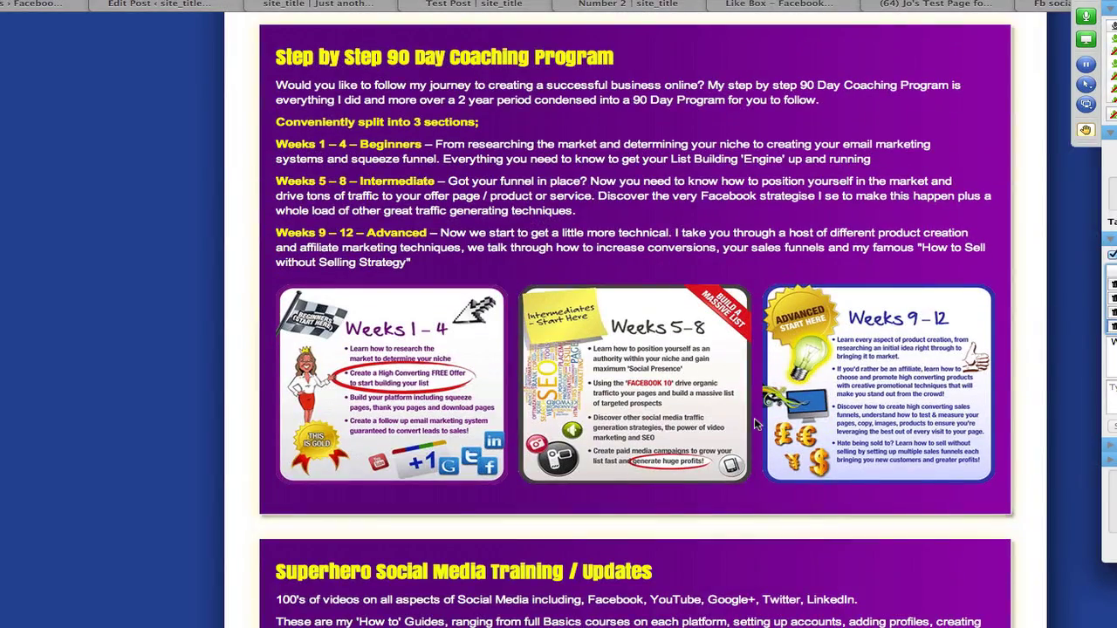
scroll(756, 424, "up", 10)
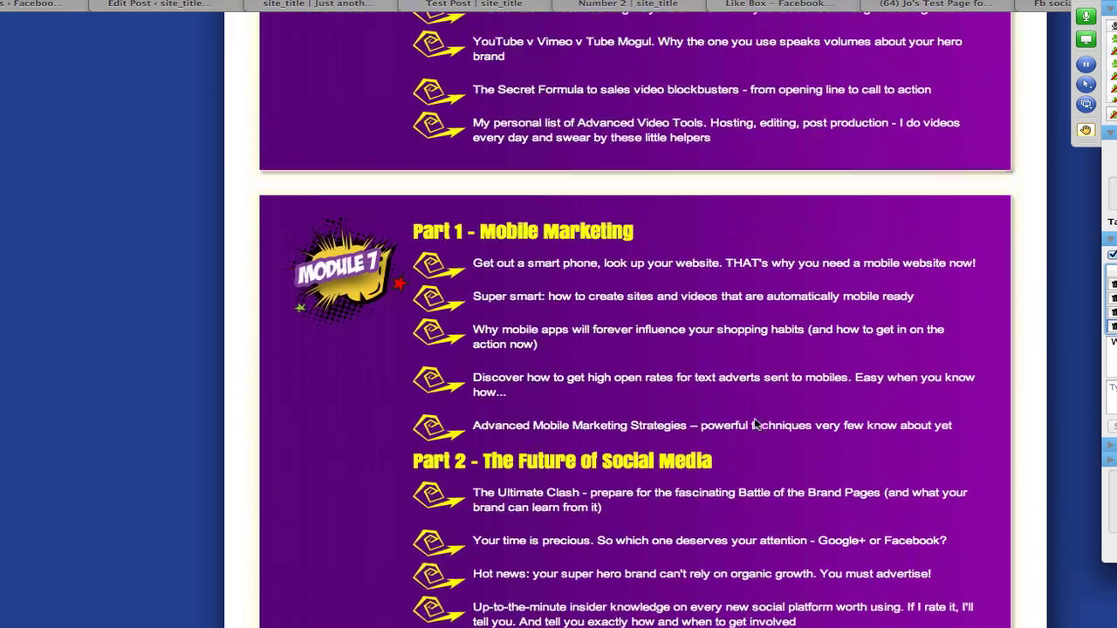
scroll(757, 424, "up", 1)
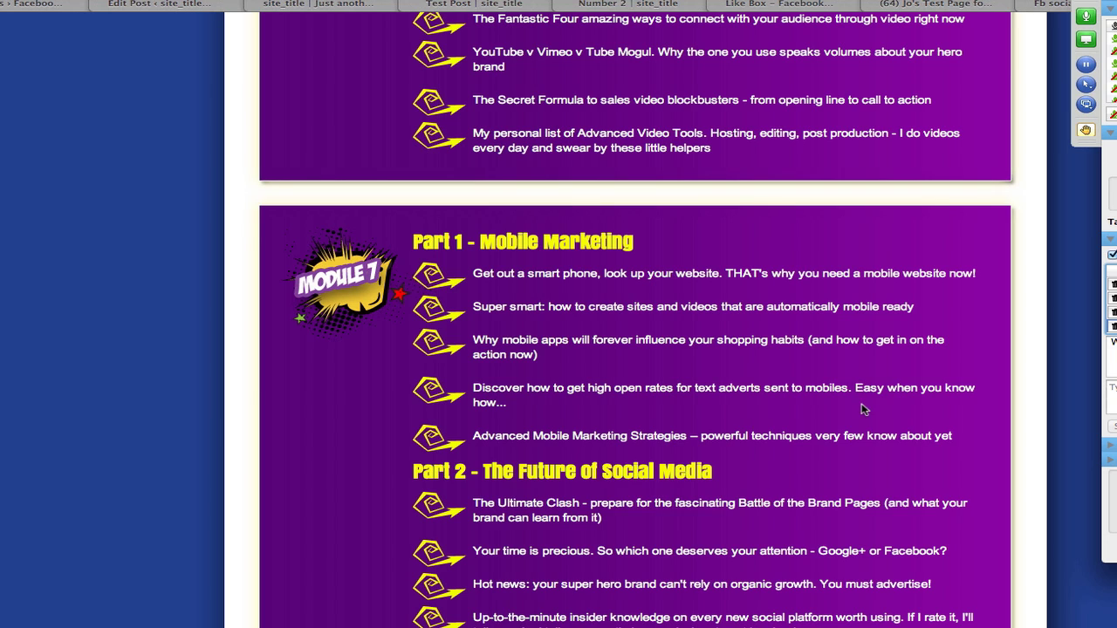
scroll(788, 416, "down", 20)
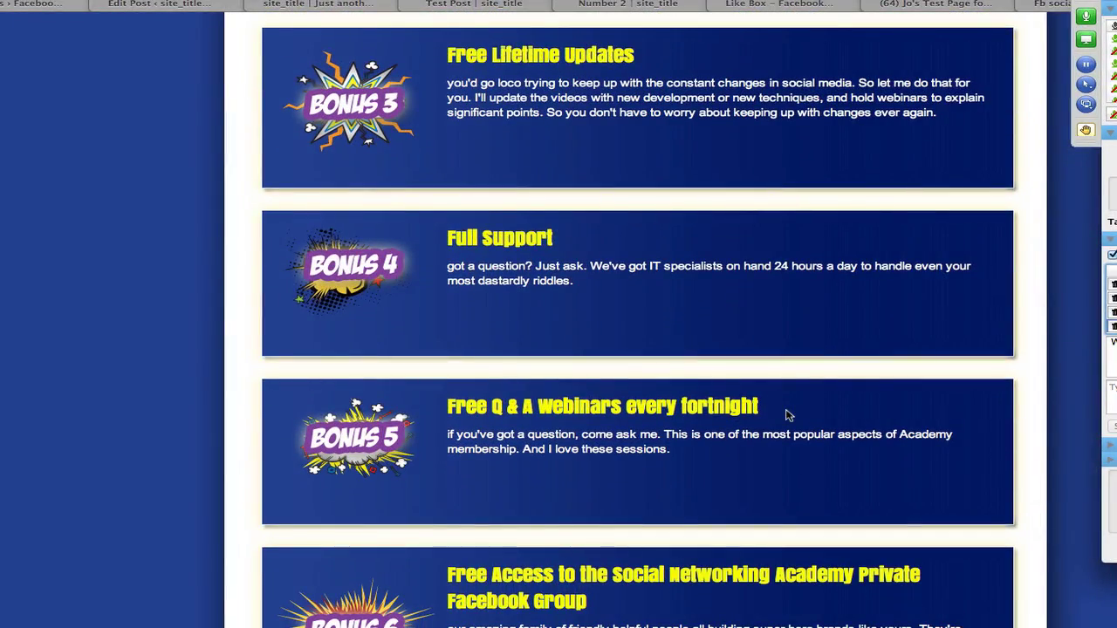
scroll(787, 415, "down", 20)
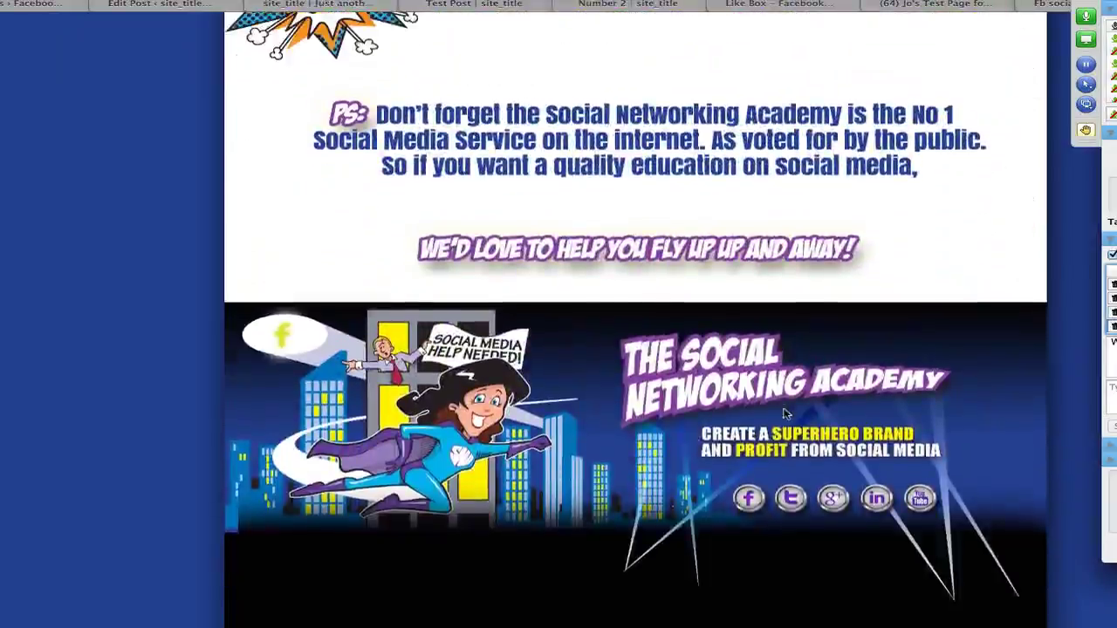
scroll(783, 414, "up", 20)
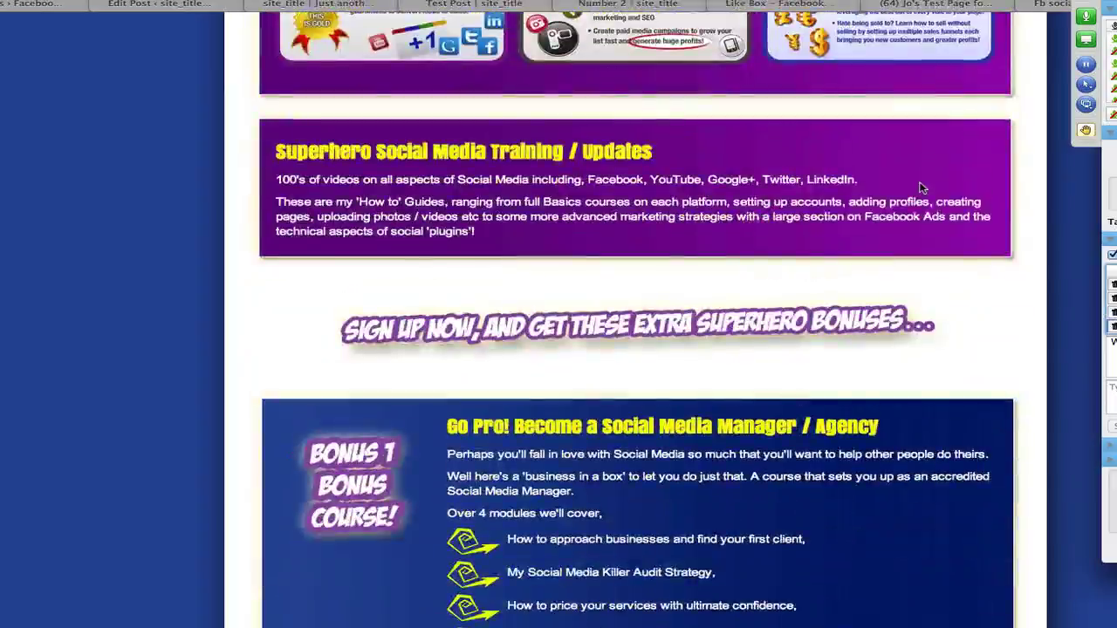
scroll(921, 187, "up", 20)
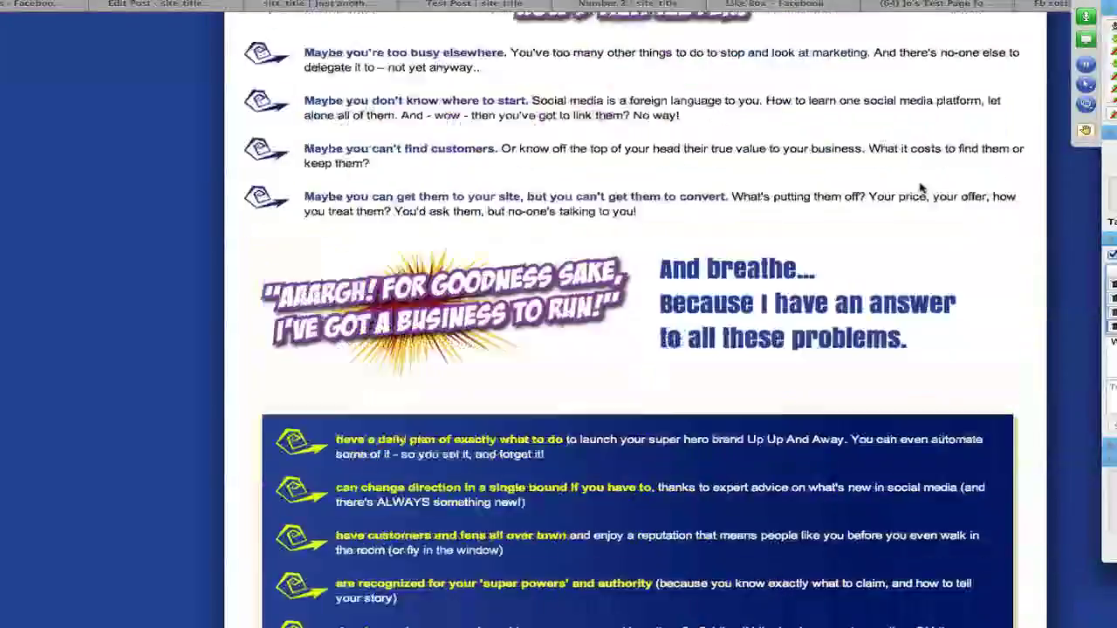
scroll(920, 188, "up", 15)
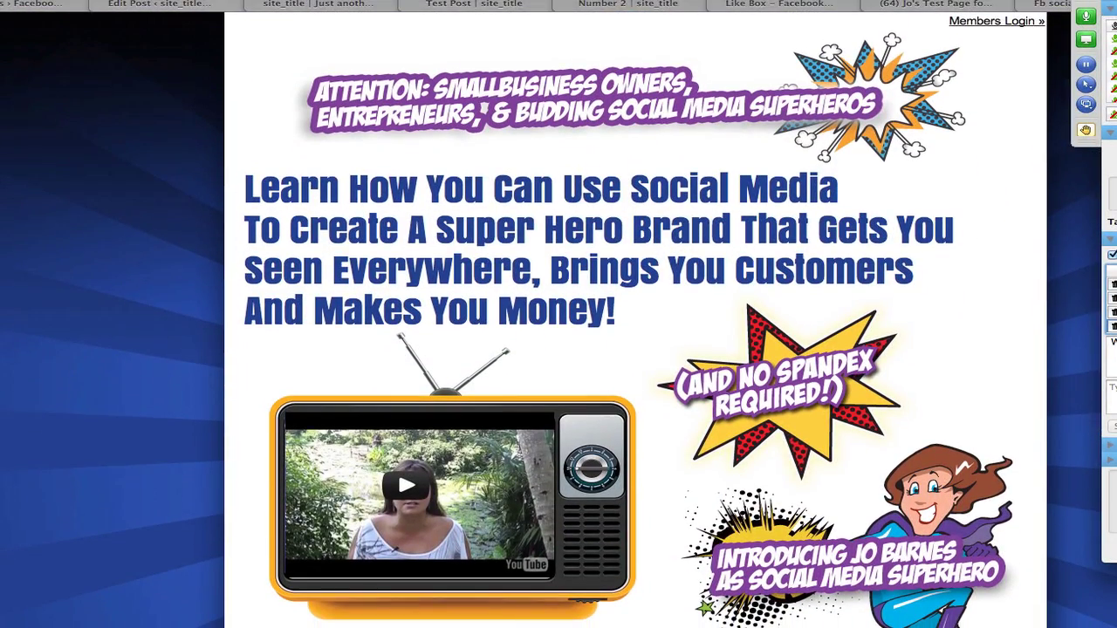
left_click_drag(1111, 5, 991, 2)
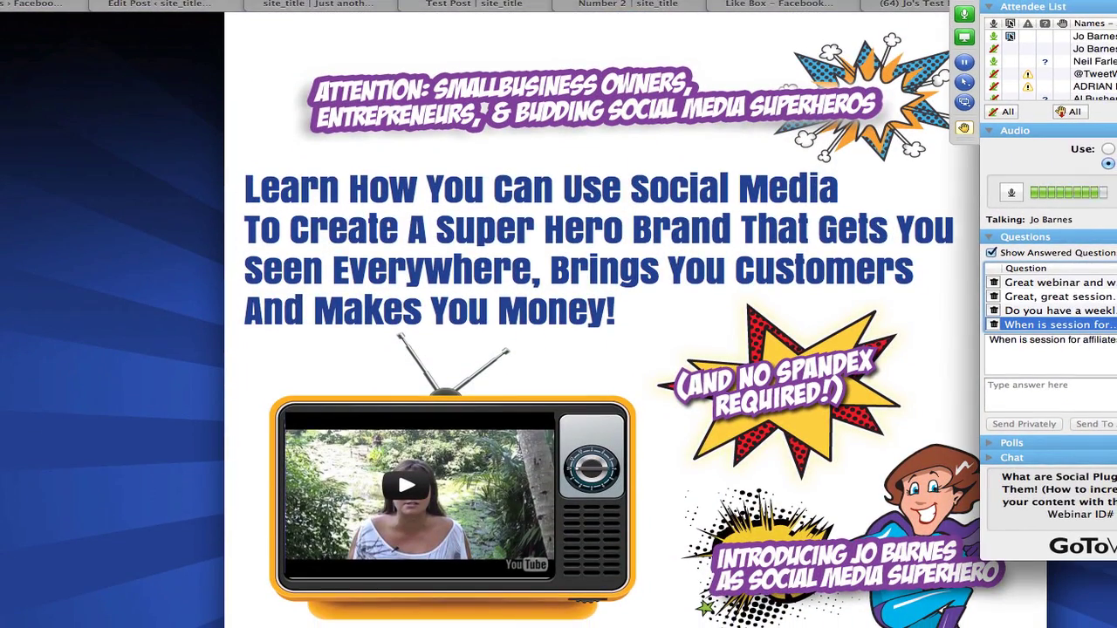